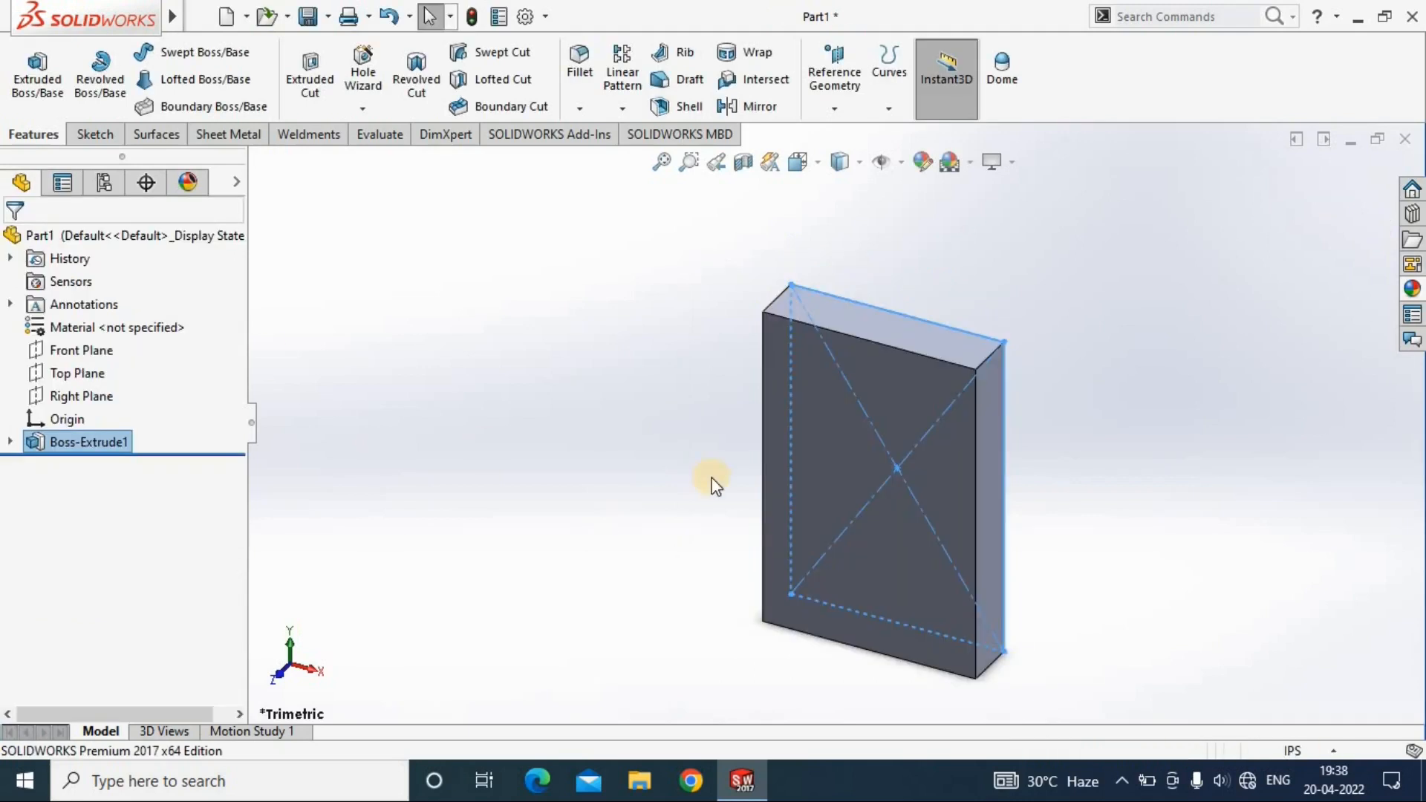
Step: Sketch two concentric circles at the origin on the plate's front face, the outer one about 77 in in diameter
left_click(905, 466)
key("ctrl+8")
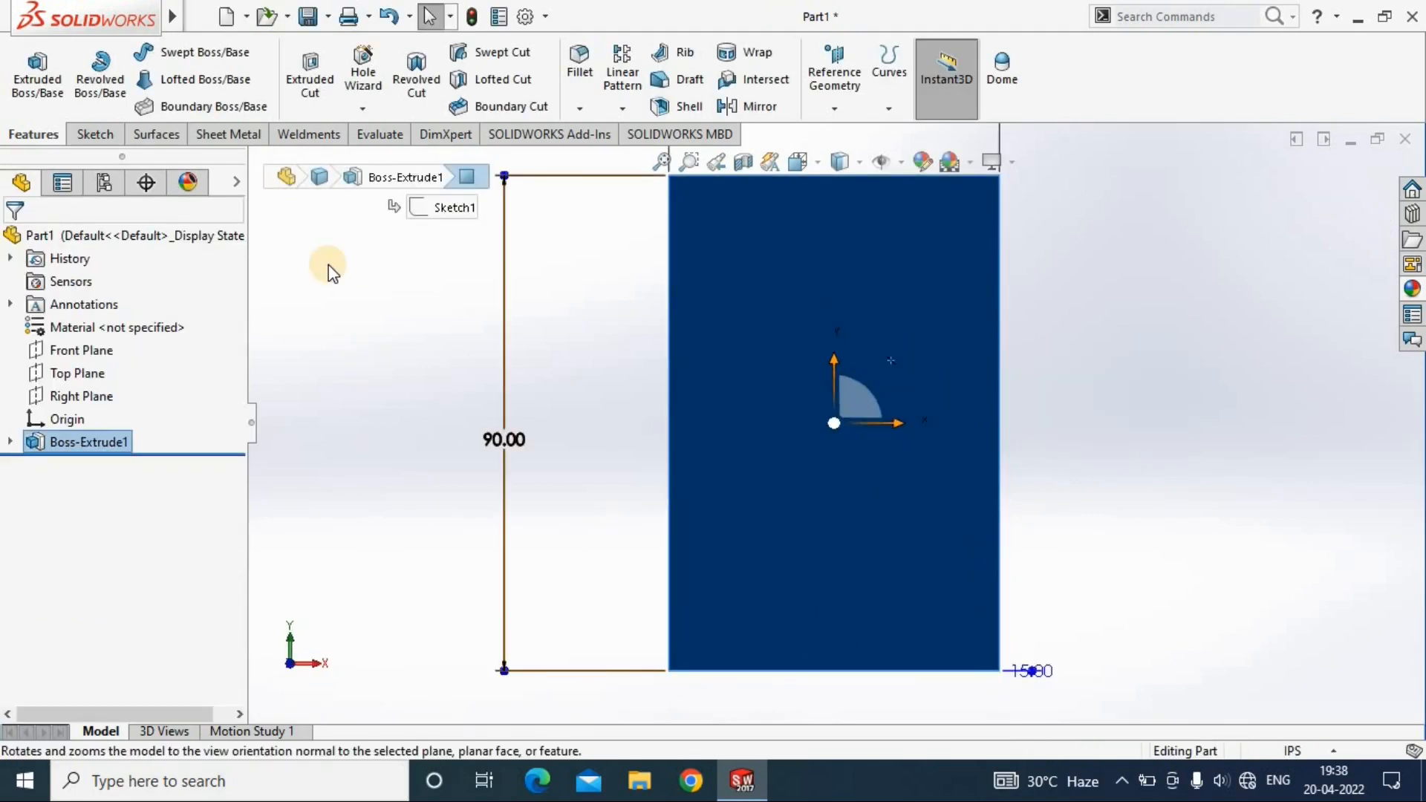
left_click(95, 134)
left_click(178, 52)
left_click(835, 424)
left_click(984, 572)
left_click(834, 424)
left_click(901, 490)
Step: Dimension the outer circle's diameter to 60 in and the inner circle's diameter to 30 in
left_click(113, 78)
left_click(617, 430)
left_click(463, 428)
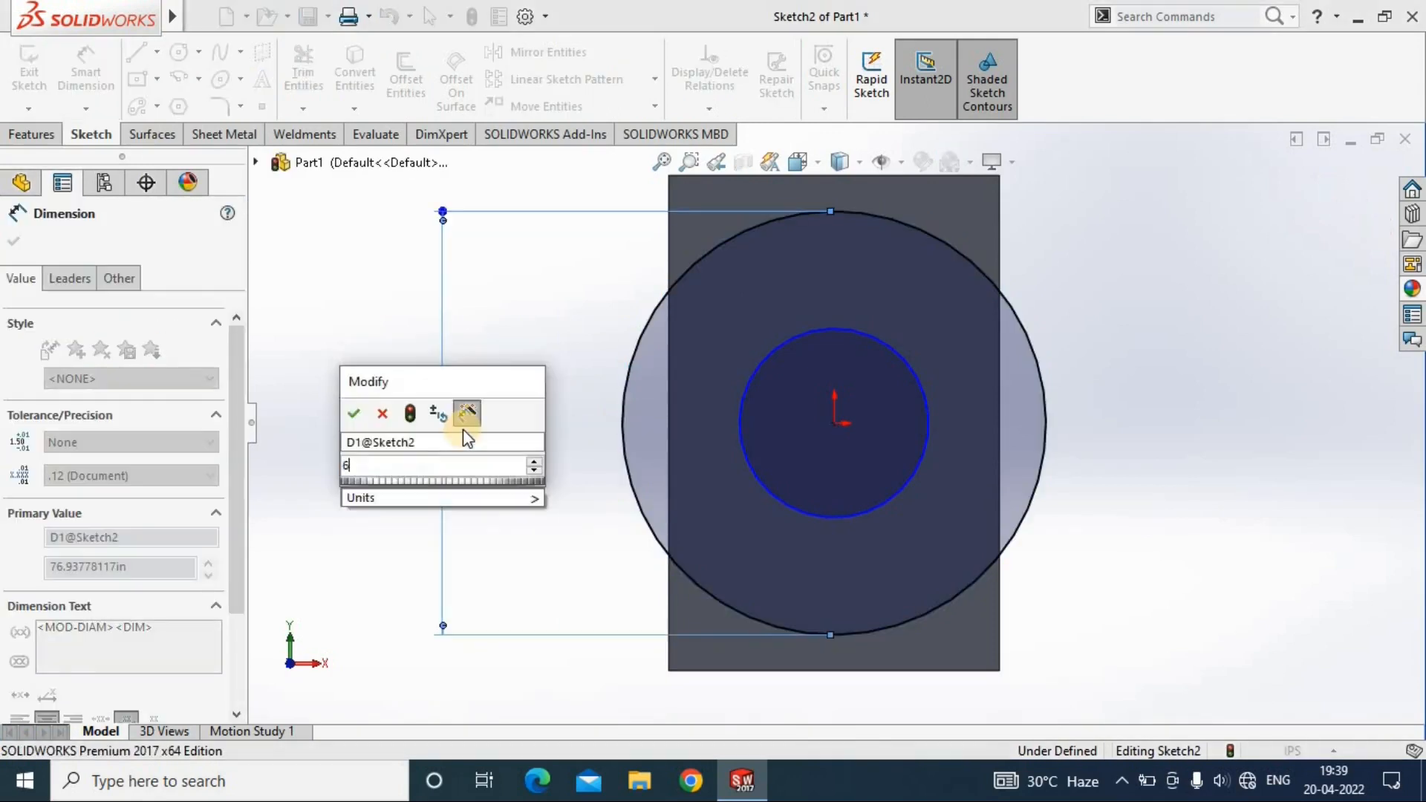
type("60")
key("Return")
left_click(740, 427)
left_click(598, 439)
type("30")
key("Return")
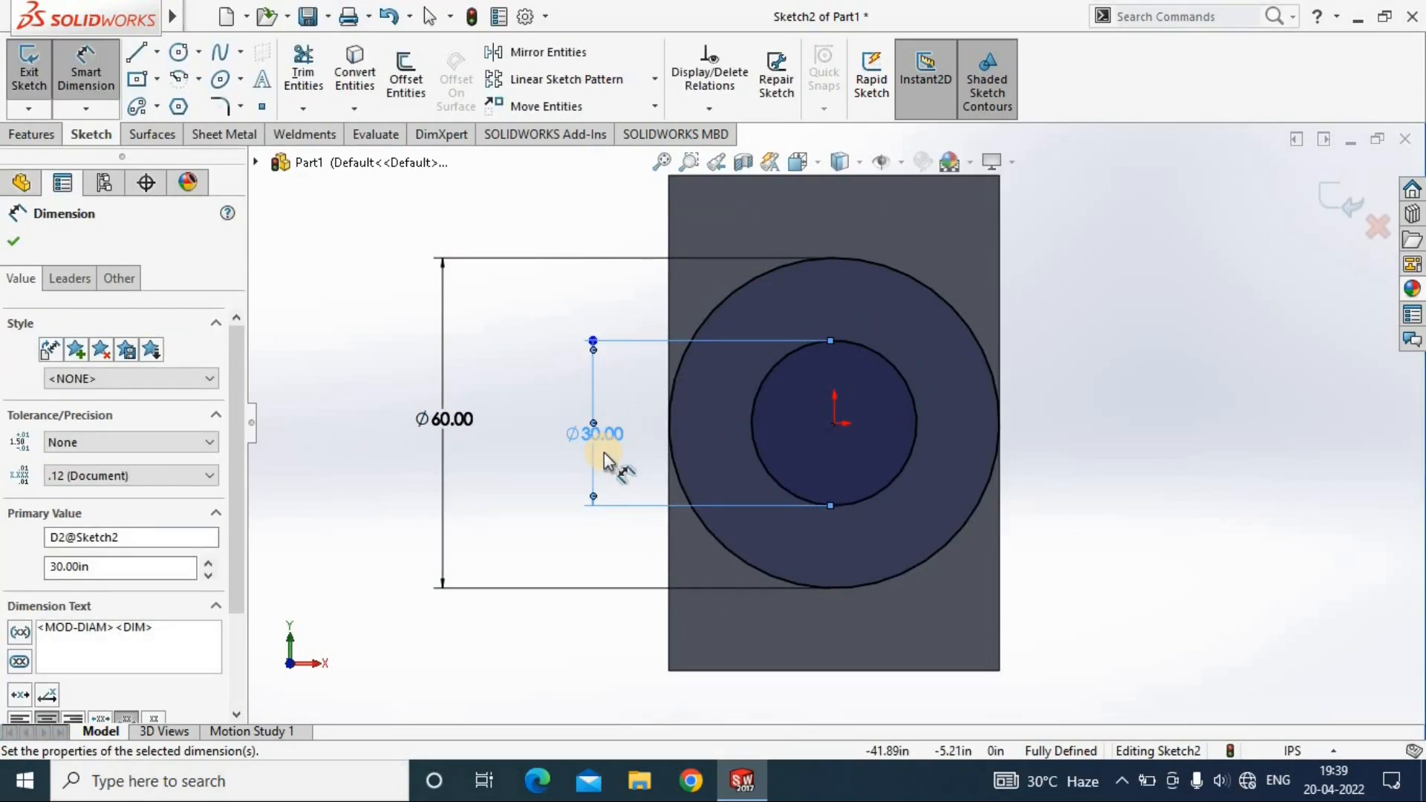
Step: Sketch a corner rectangle about 4 by 5 in, starting at the lowest point of the inner circle
left_click(137, 78)
left_click(834, 506)
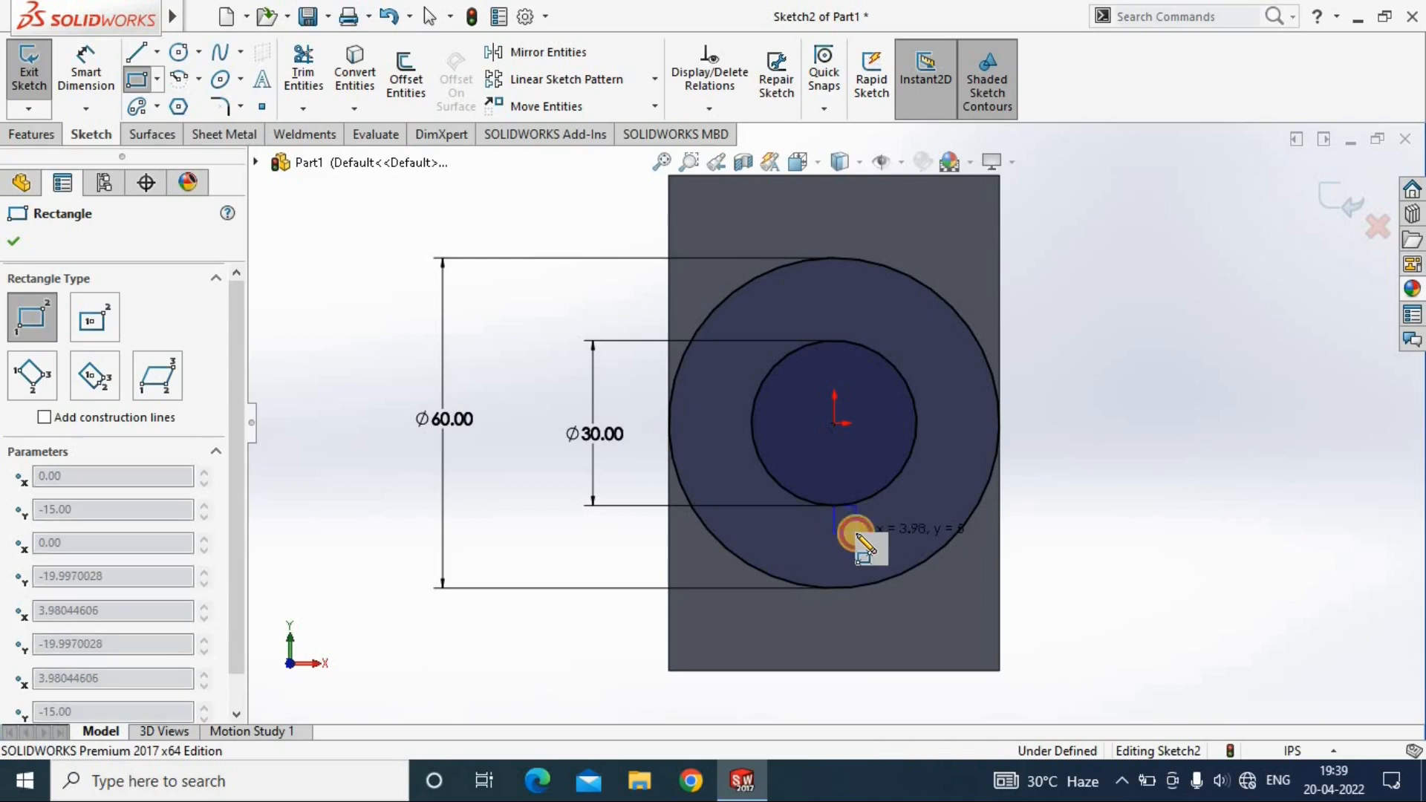
left_click(856, 534)
Step: Dimension the small rectangle to 4 in wide and 3 in high
scroll(852, 469, "down", 8)
left_click(86, 73)
left_click(841, 519)
left_click(843, 565)
type("4")
key("Return")
left_click(869, 465)
left_click(930, 438)
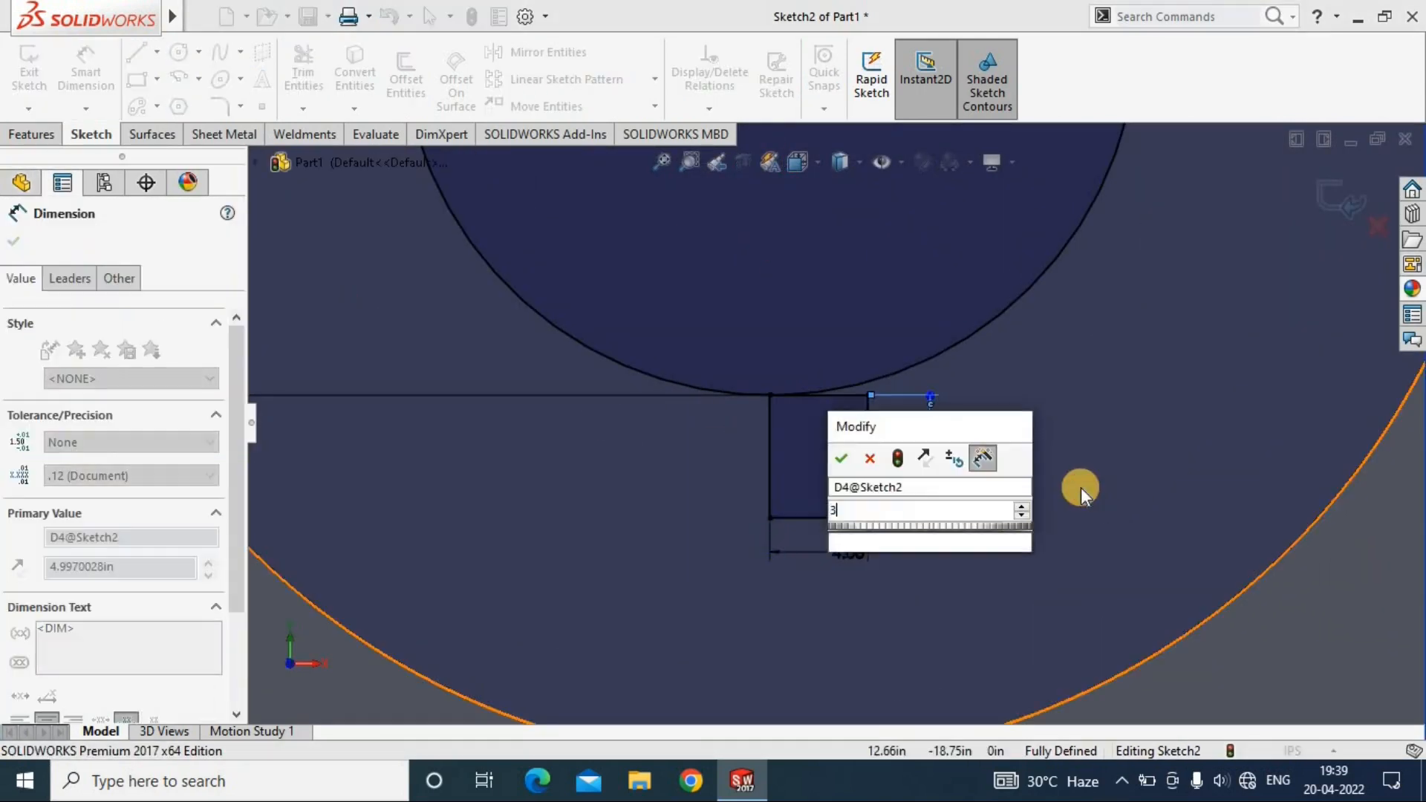
type("3")
key("Return")
Step: Trim the inner circle's arc and the rectangle's upper line where they close off the small keyway rectangle
left_click(303, 75)
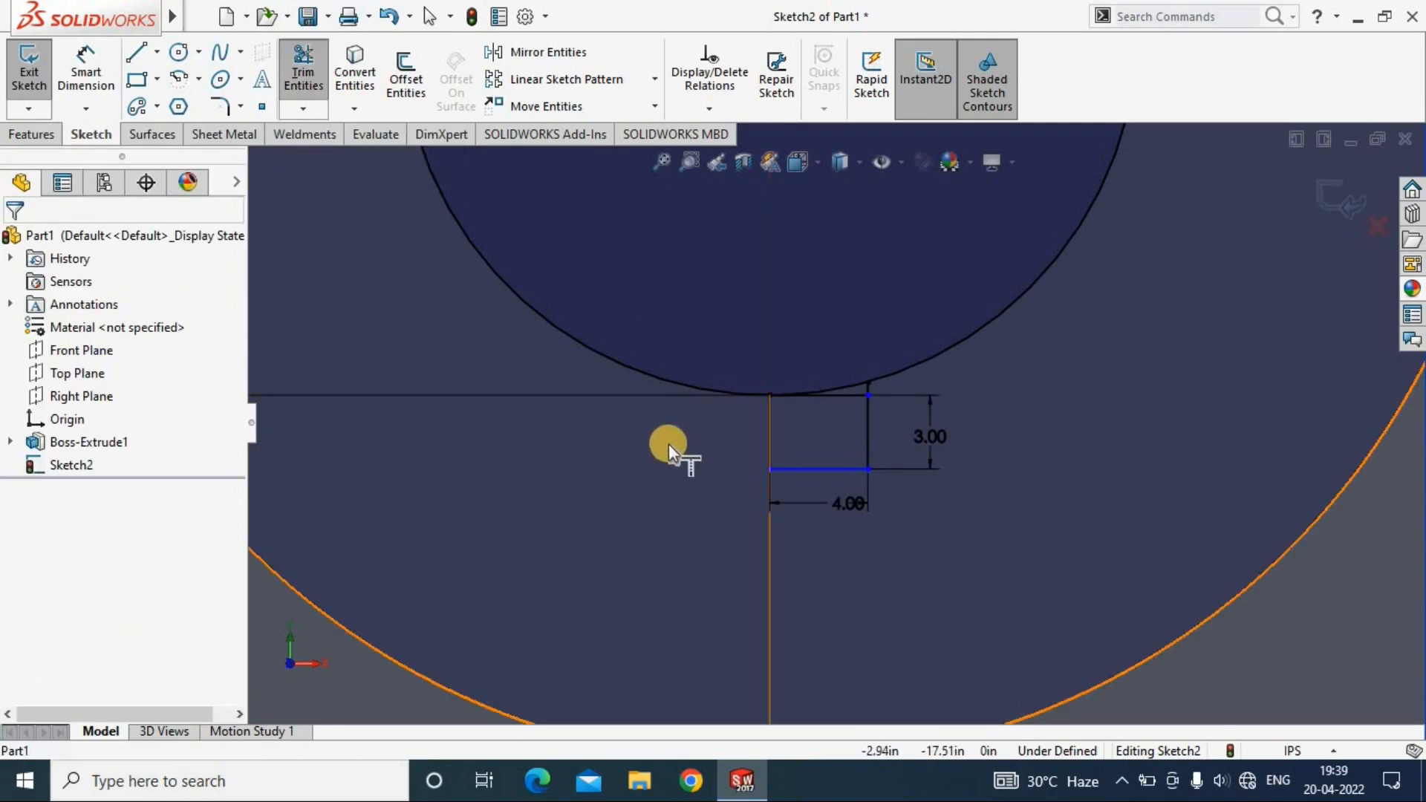
key("Escape")
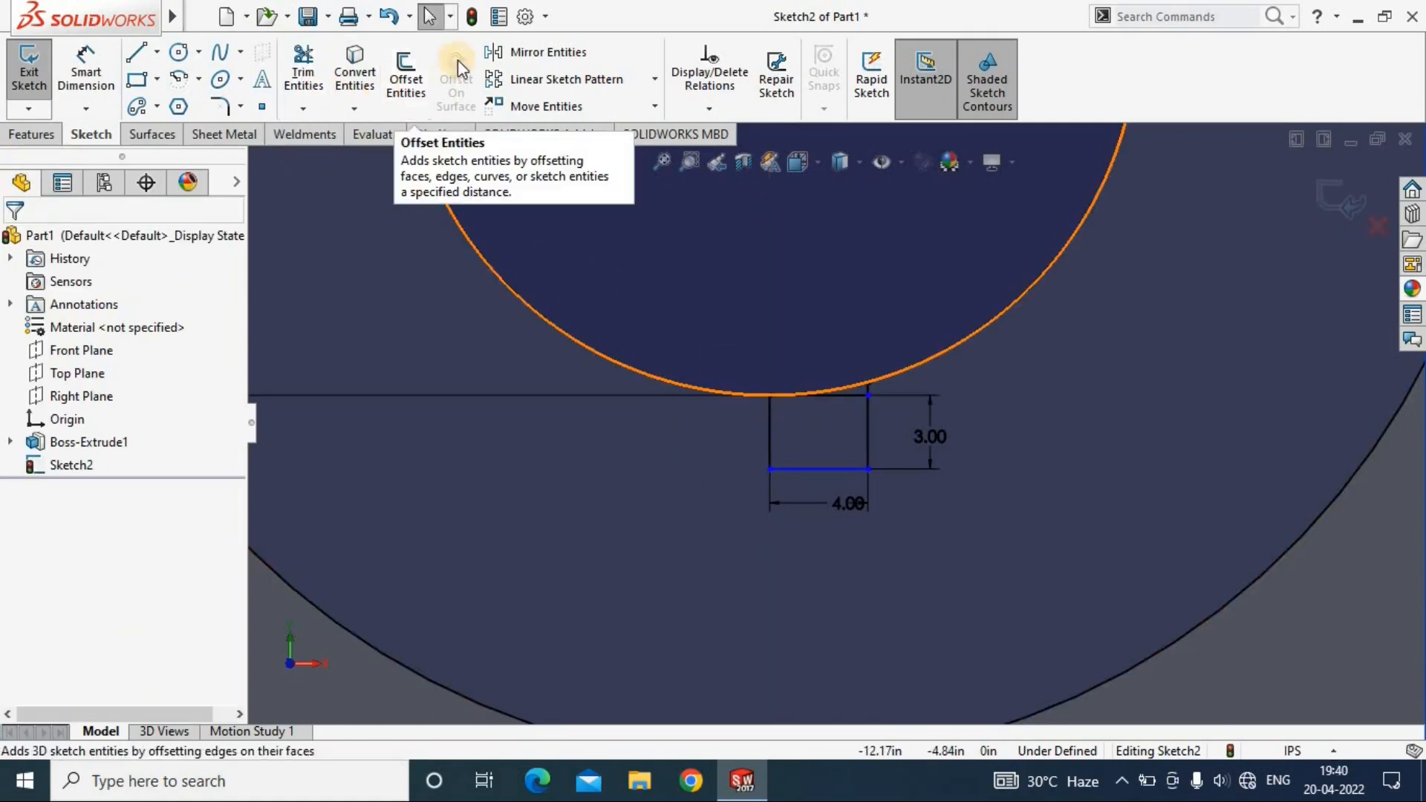
left_click(303, 74)
left_click_drag(821, 382, 673, 433)
Step: Mirror the keyway's outer side line and bottom line about its vertical centre line
left_click(545, 51)
left_click(867, 425)
left_click(827, 468)
left_click(771, 428)
left_click(14, 241)
Step: Trim the keyway's centre line and the remaining inner circle arc so the slot opens into the bore
left_click(303, 74)
mouse_move(752, 373)
left_mouse_down()
mouse_move(760, 429)
mouse_move(779, 426)
left_mouse_up()
scroll(759, 415, "up", 5)
scroll(759, 414, "up", 3)
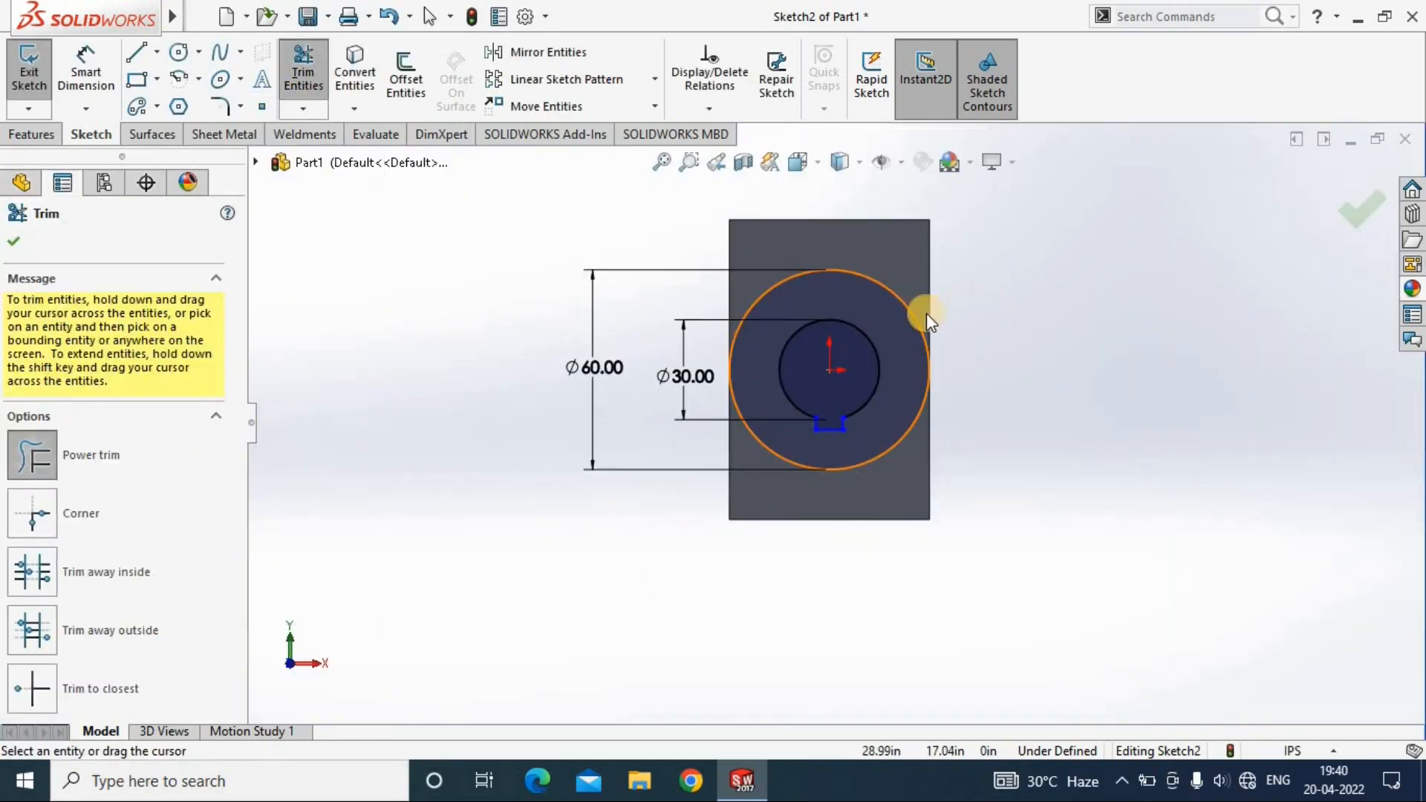
left_click(13, 241)
Step: Extrude the ring profile with its keyway 30 in from the plate's front face
left_click(31, 133)
left_click(37, 74)
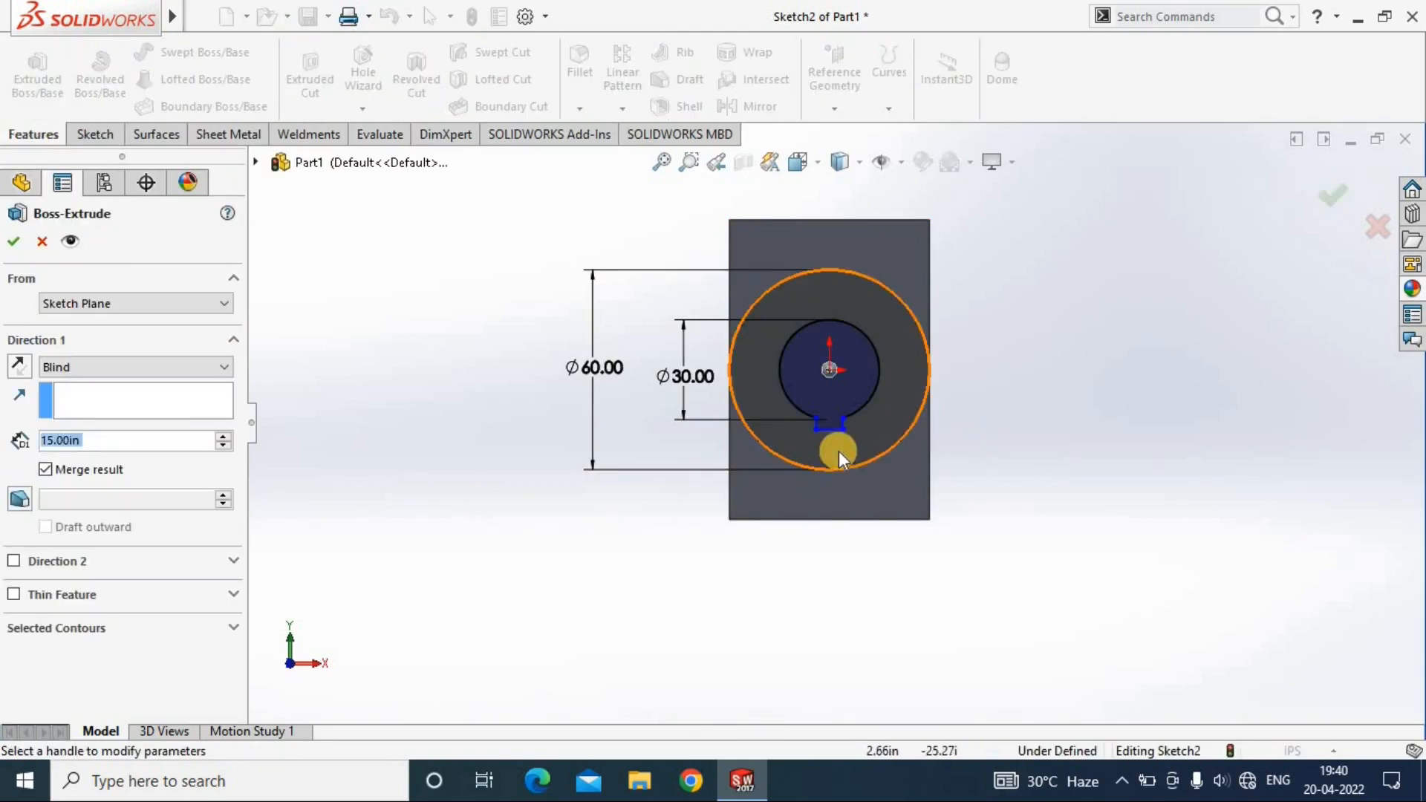
key("BackSpace")
key("BackSpace")
key("BackSpace")
key("BackSpace")
key("BackSpace")
key("BackSpace")
key("BackSpace")
type("30")
key("Return")
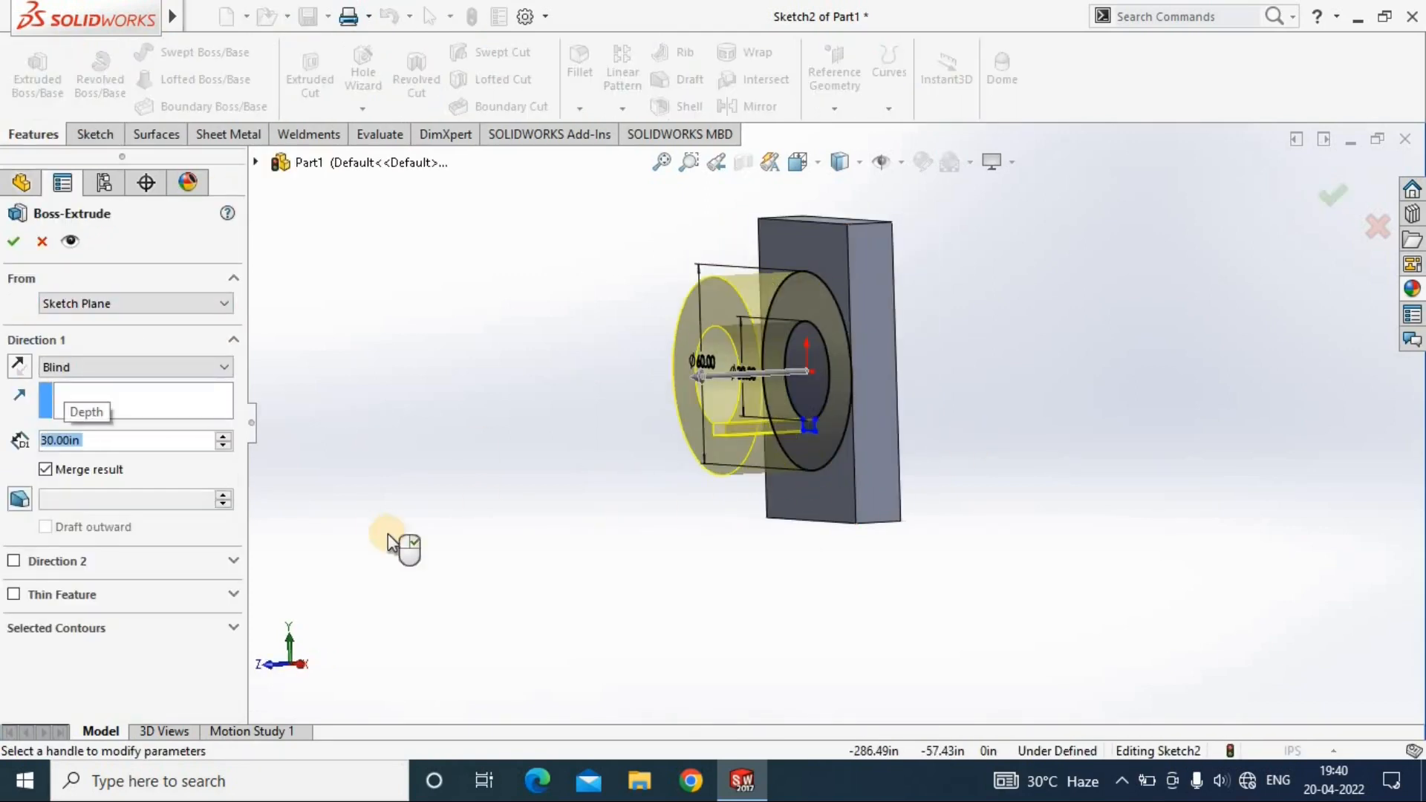
left_click(1334, 199)
Step: Sketch two concentric circles on the plate's narrow end face, centred about 17.5 in above the origin
mouse_move(595, 589)
middle_mouse_down()
mouse_move(714, 555)
mouse_move(724, 591)
middle_mouse_up()
left_click(885, 221)
left_click(1054, 182)
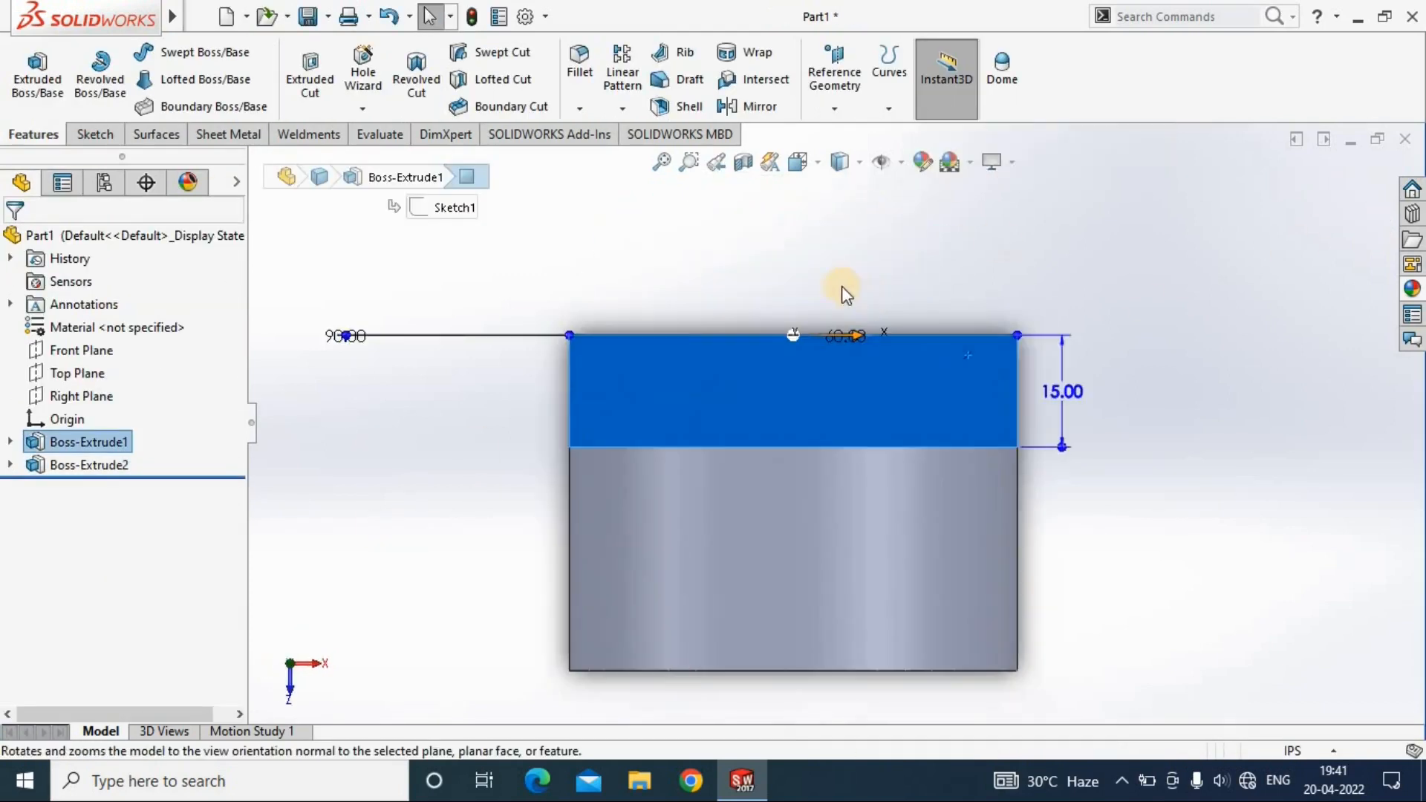
left_click(96, 134)
left_click(178, 52)
left_click(793, 205)
left_click(857, 296)
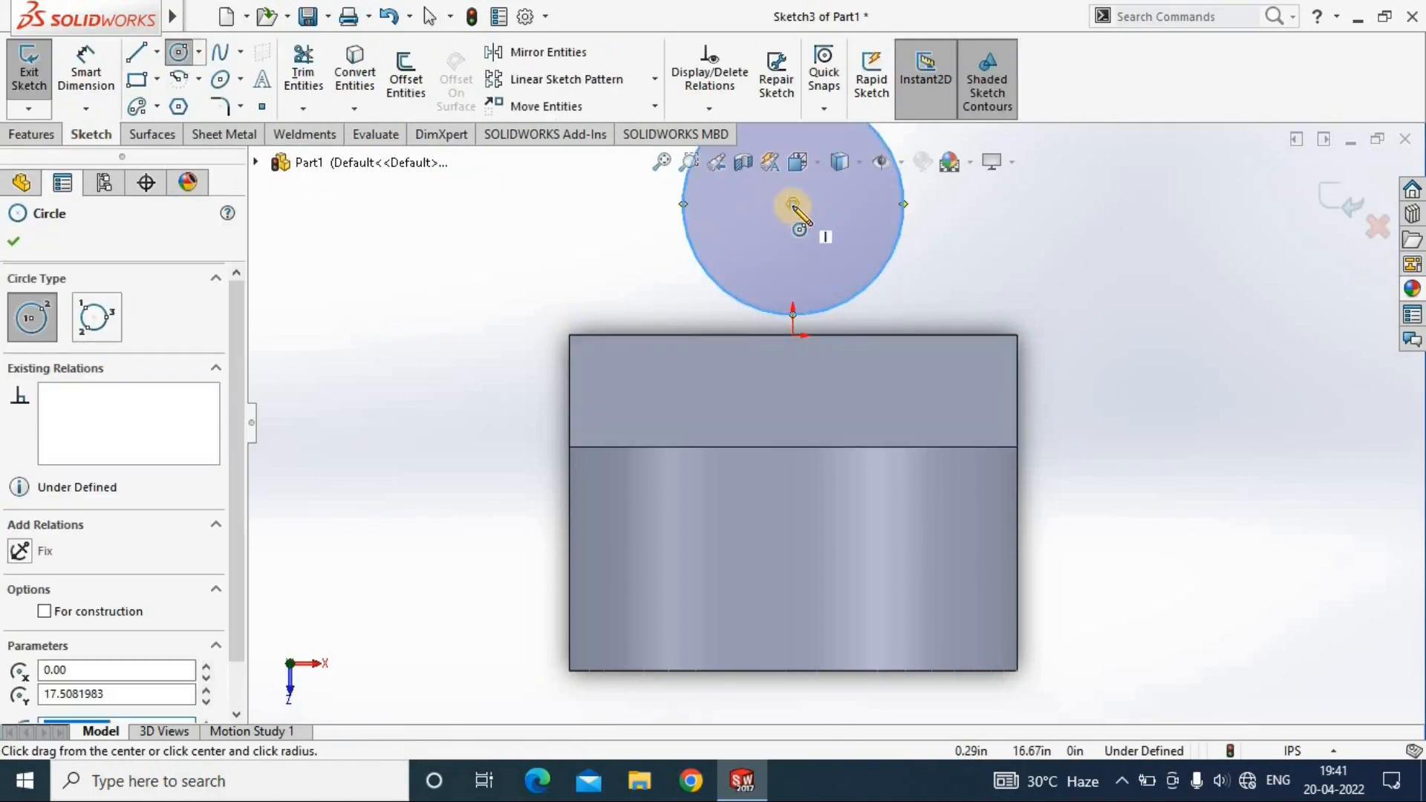
left_click(793, 205)
left_click(826, 237)
Step: Dimension the outer circle's diameter to 46 in and the inner circle's diameter to 16 in
scroll(827, 242, "up", 3)
left_click(97, 71)
left_click(875, 319)
left_click(1040, 327)
type("46")
key("Return")
left_click(950, 353)
type("16")
key("Return")
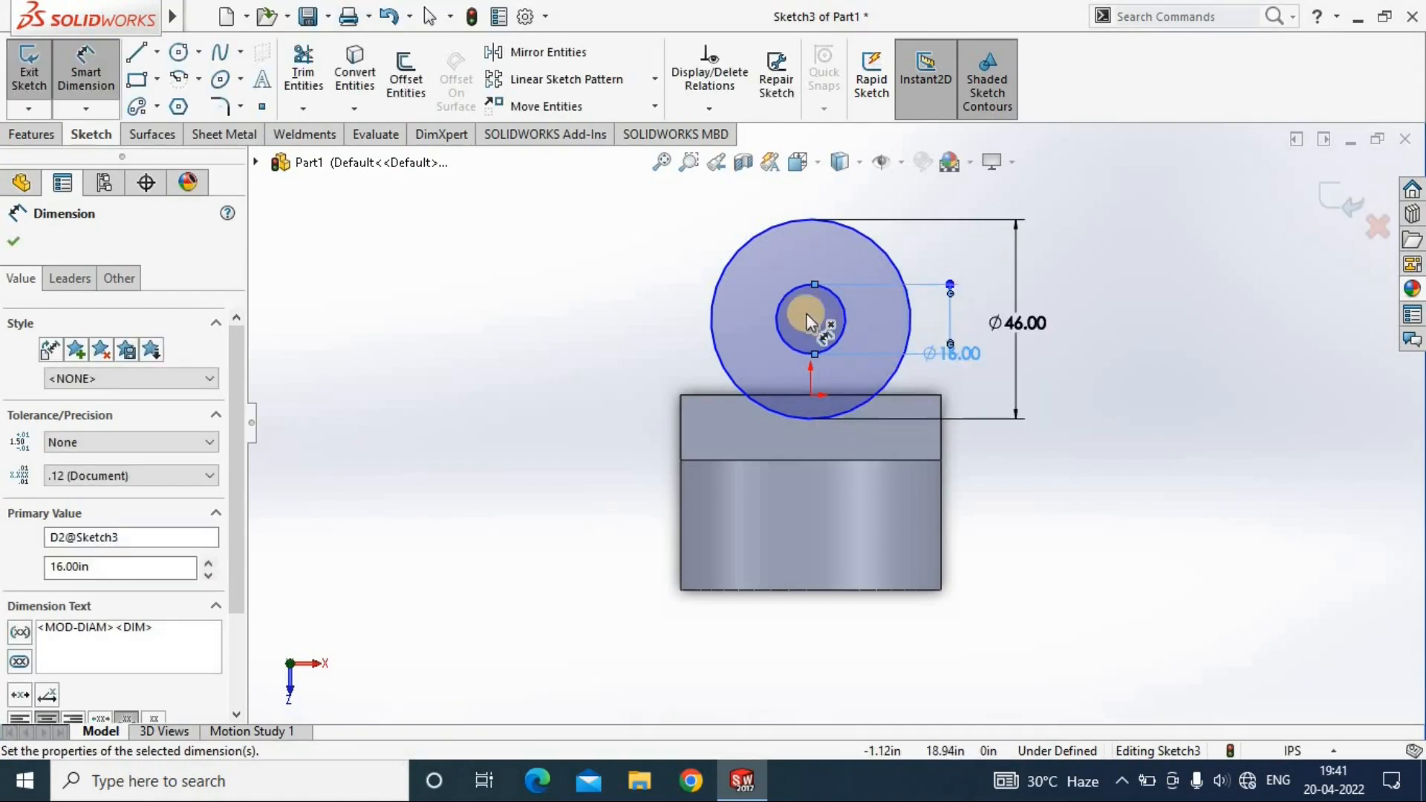
Step: Dimension the distance from the circles' centre to the plate edge next to the cylindrical boss as 35 in
left_click(811, 319)
left_click(813, 458)
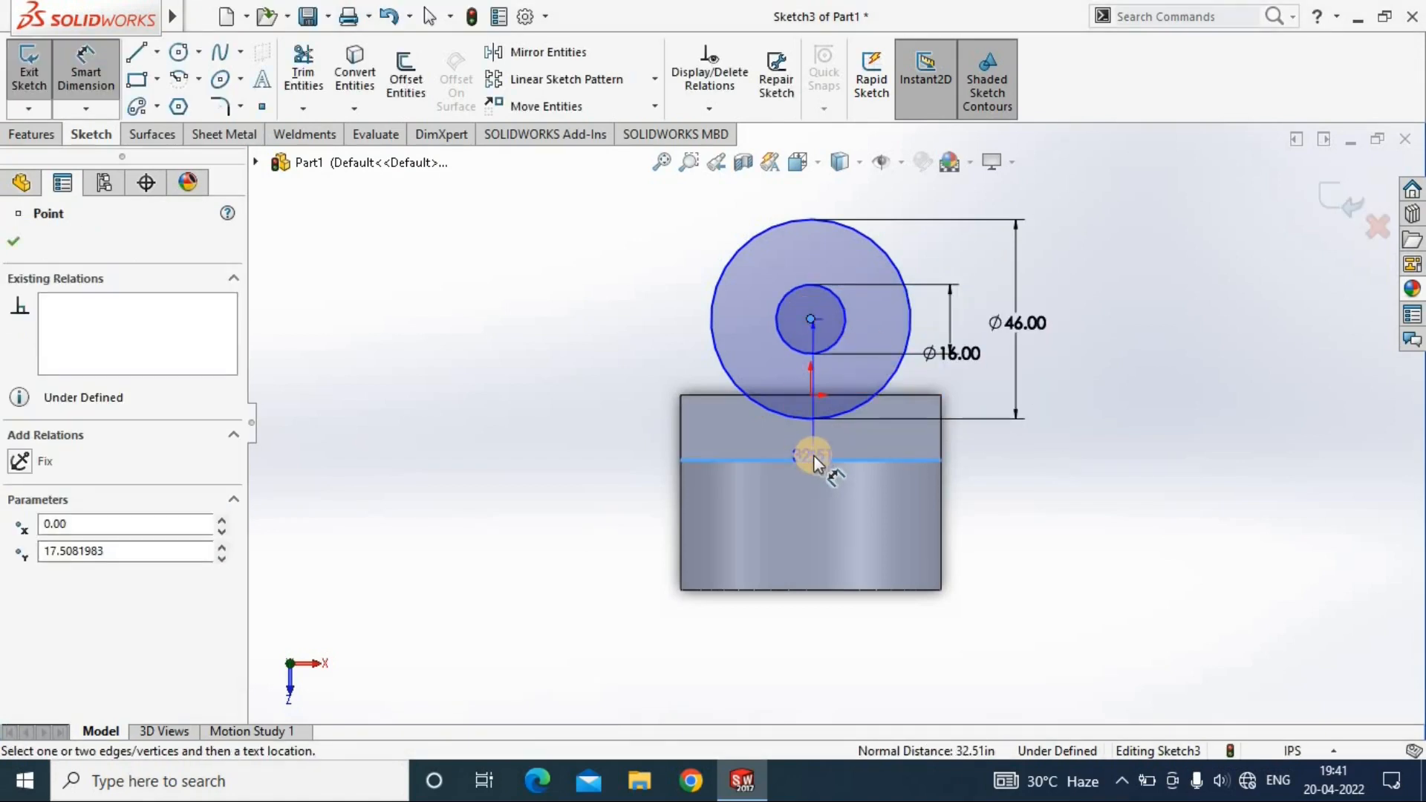
left_click(626, 453)
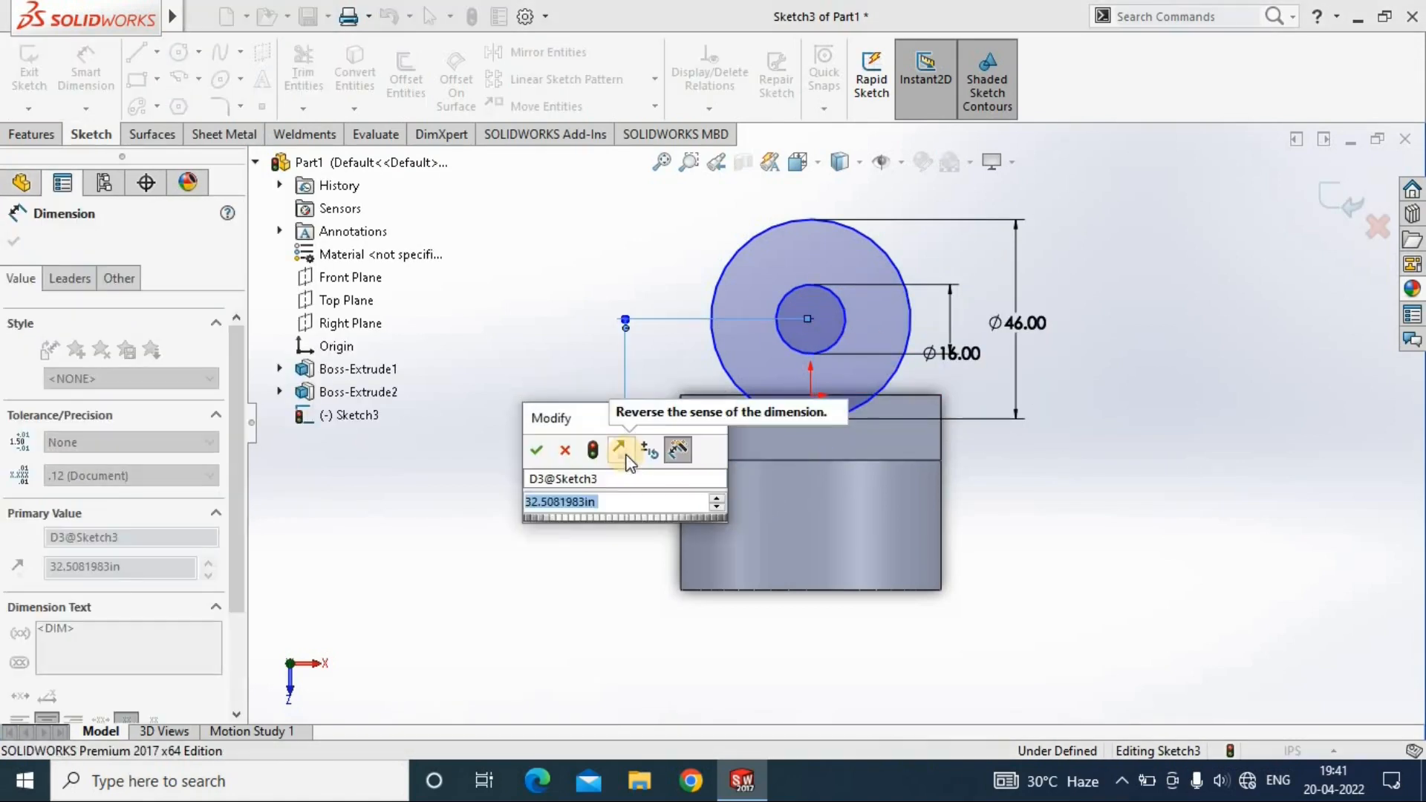
key("Return")
left_click(525, 510)
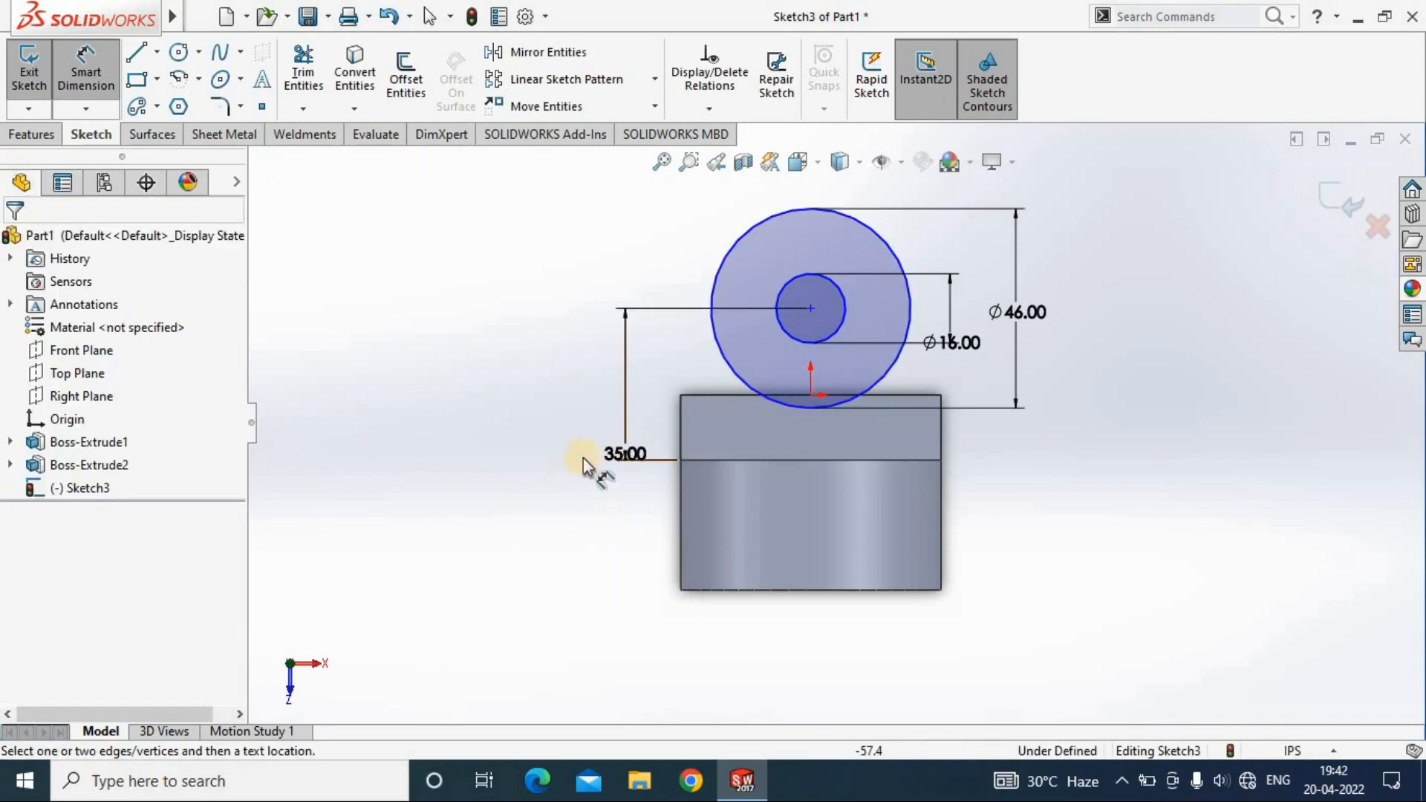
Step: Trim the outer circle's lower arc between the two slanted side lines to leave a closed lug profile
scroll(670, 447, "down", 5)
scroll(1166, 422, "up", 5)
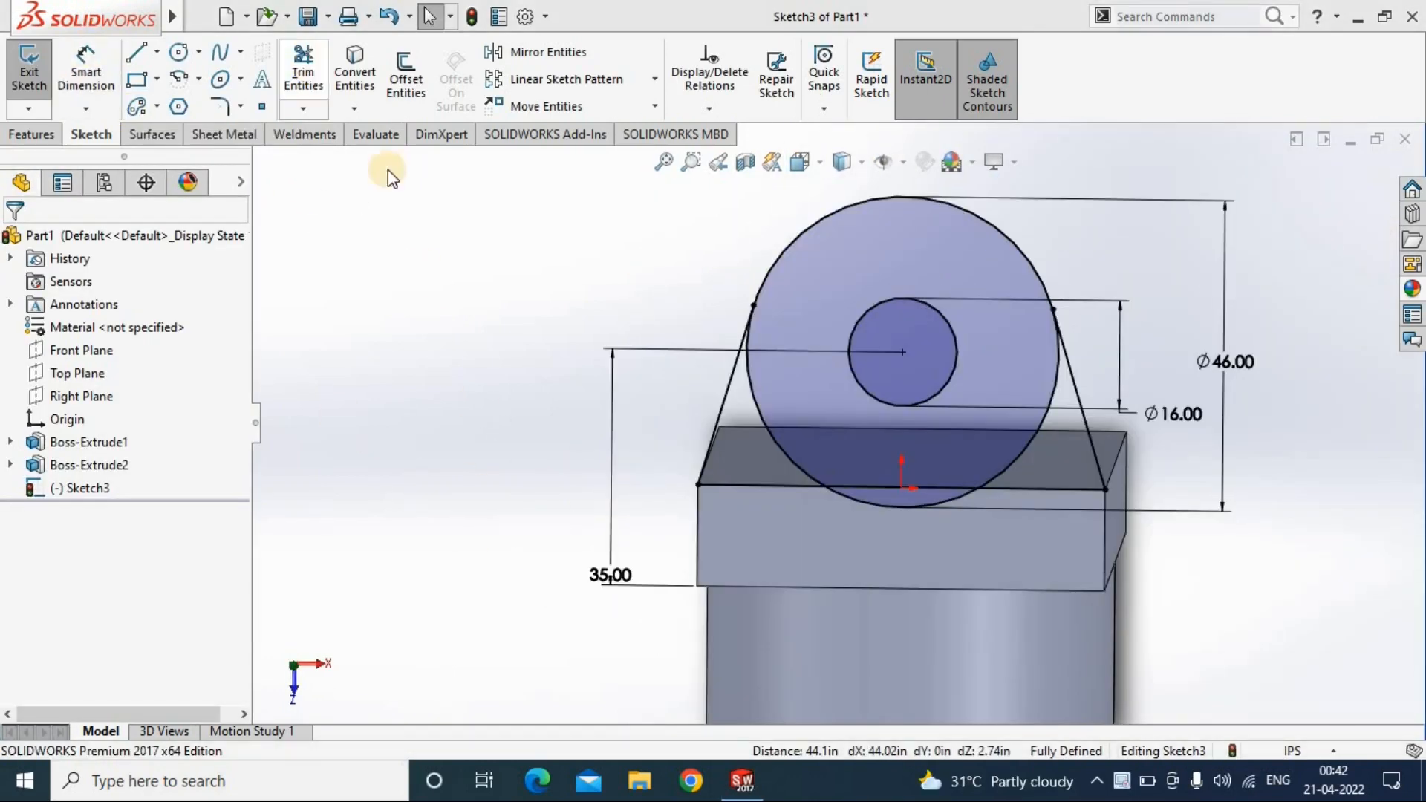
left_click(303, 74)
left_click(764, 424)
left_click(881, 493)
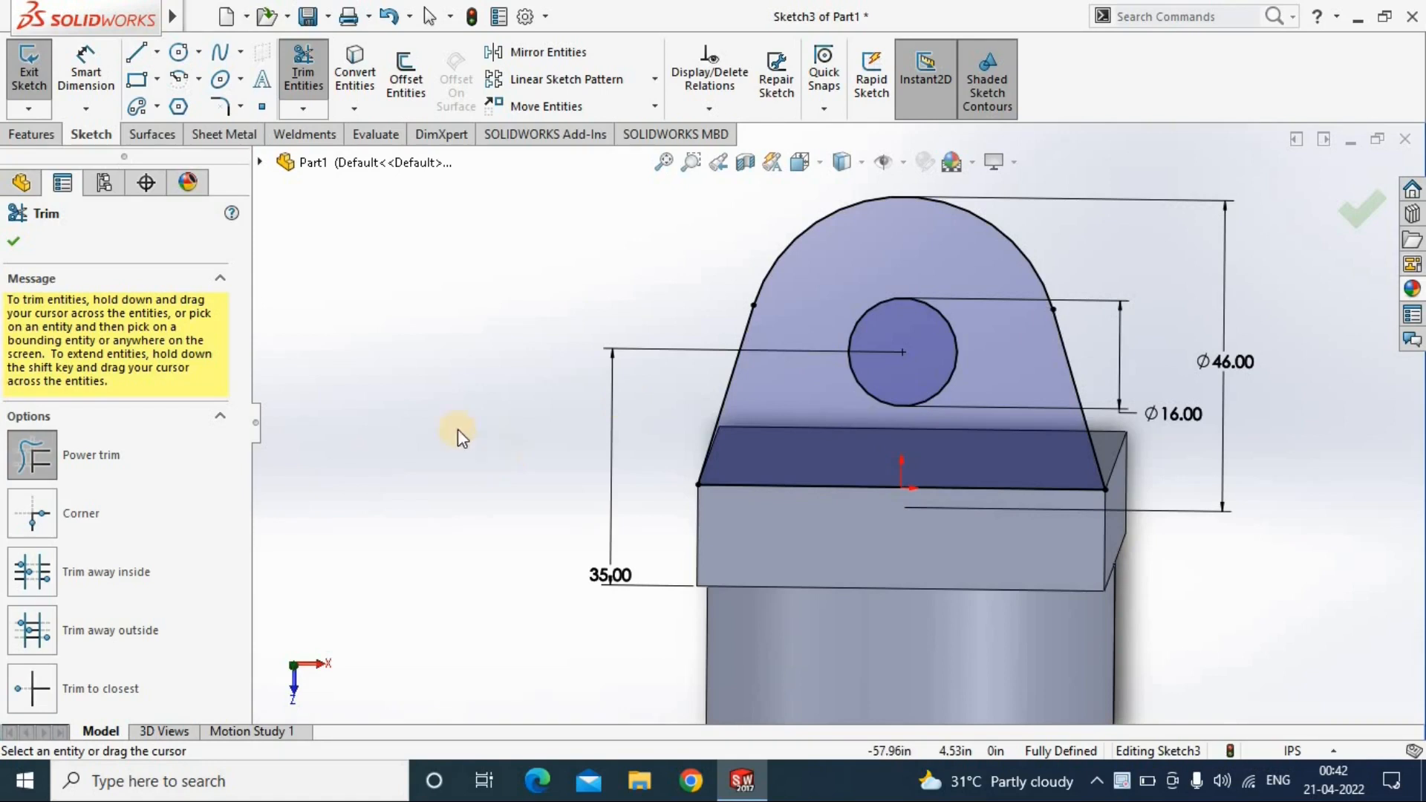
key("Escape")
left_click(36, 134)
left_click(37, 74)
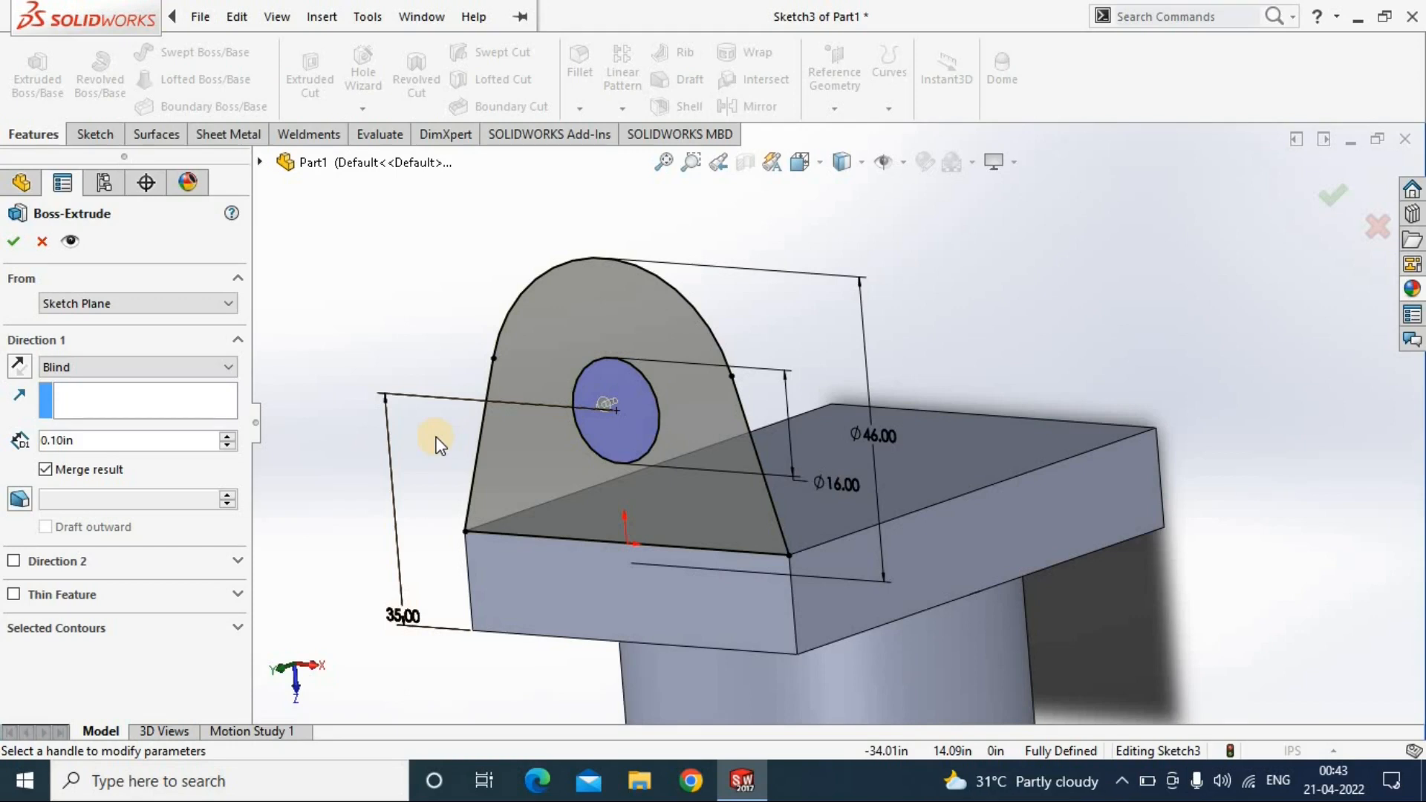
left_click(607, 404)
left_click(649, 453)
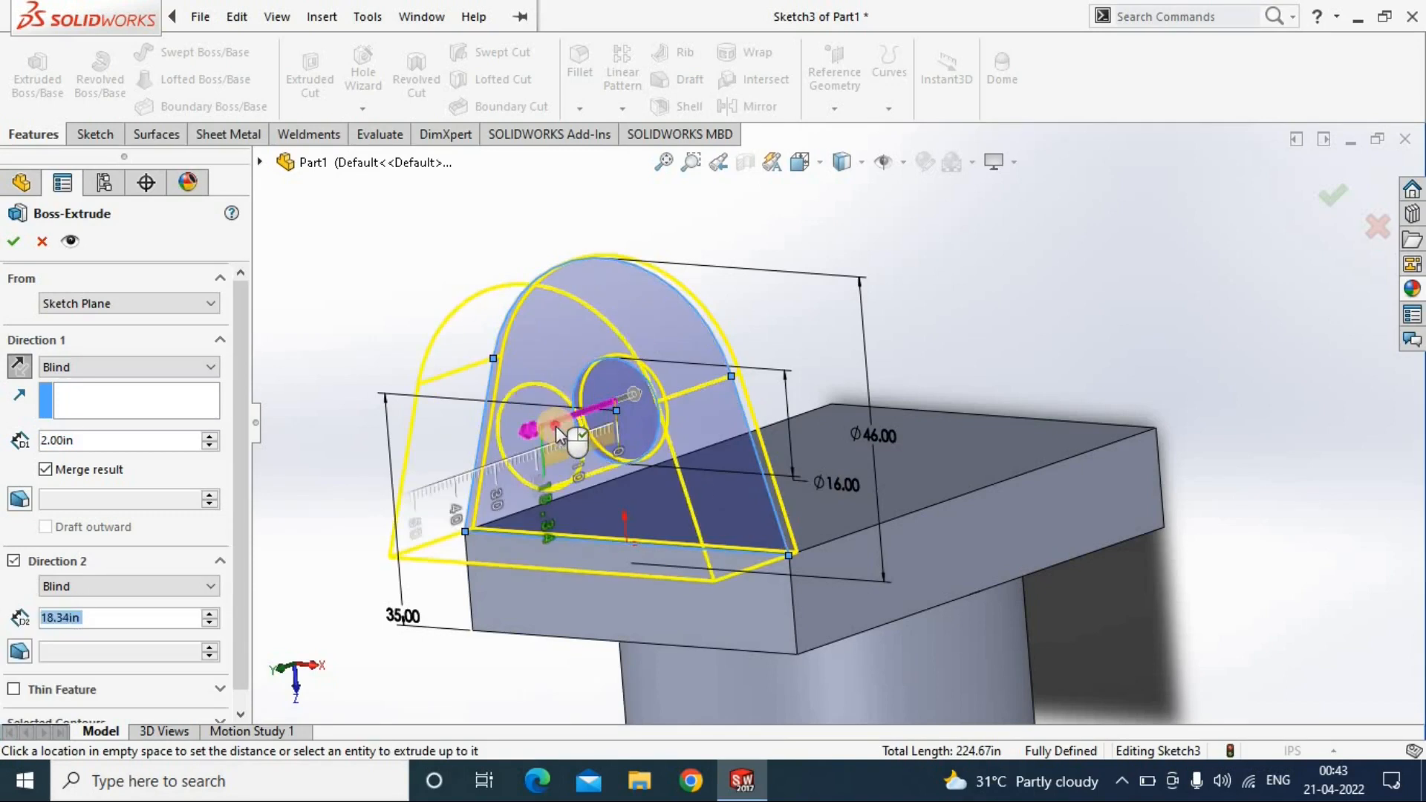
left_click(321, 481)
key("BackSpace")
key("BackSpace")
type("15")
key("Return")
mouse_move(414, 525)
middle_mouse_down()
mouse_move(569, 644)
mouse_move(601, 640)
middle_mouse_up()
key("Escape")
Step: Extrude the lug profile around its hole 15 in, with the direction reversed towards the plate
left_click(37, 71)
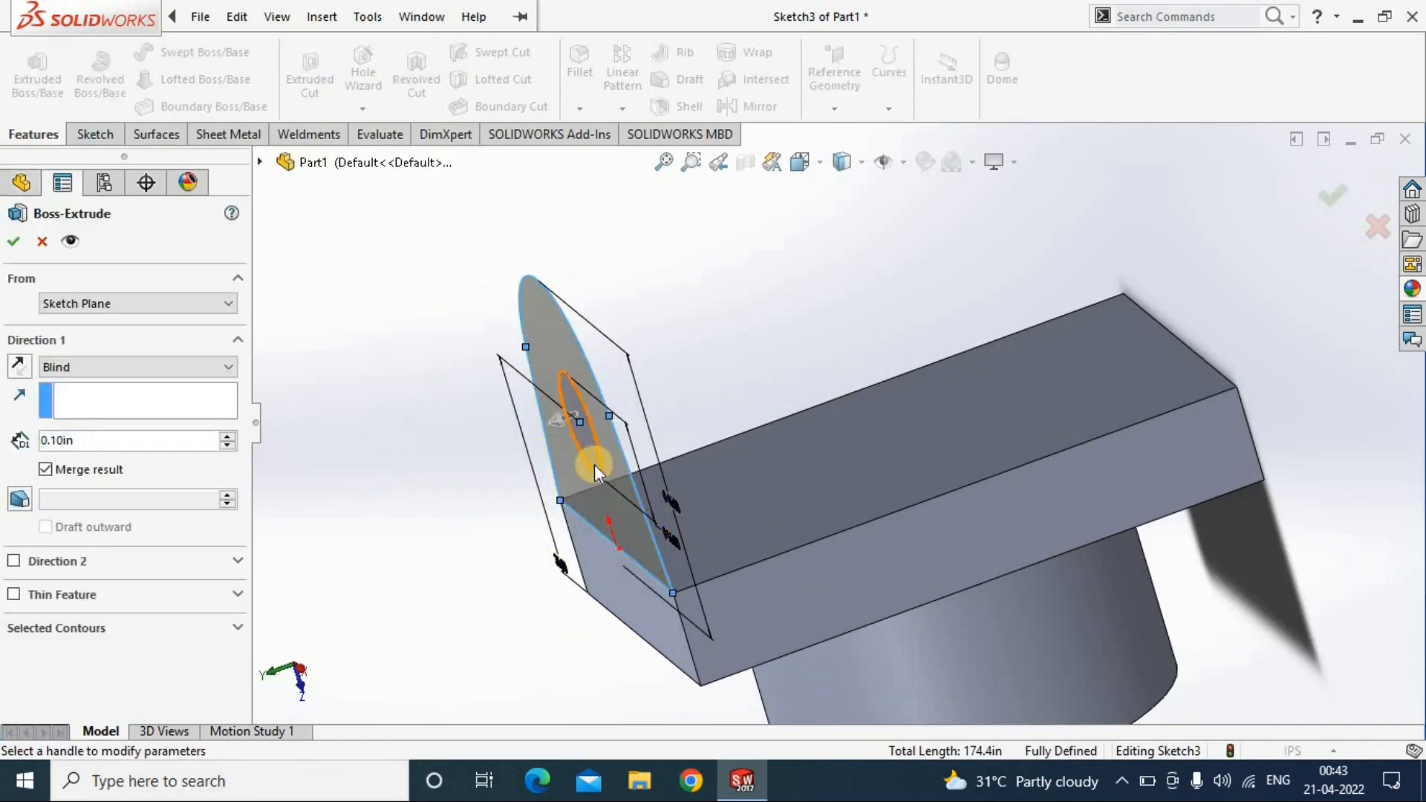
left_click(591, 446)
left_click(479, 438)
type("15")
key("Return")
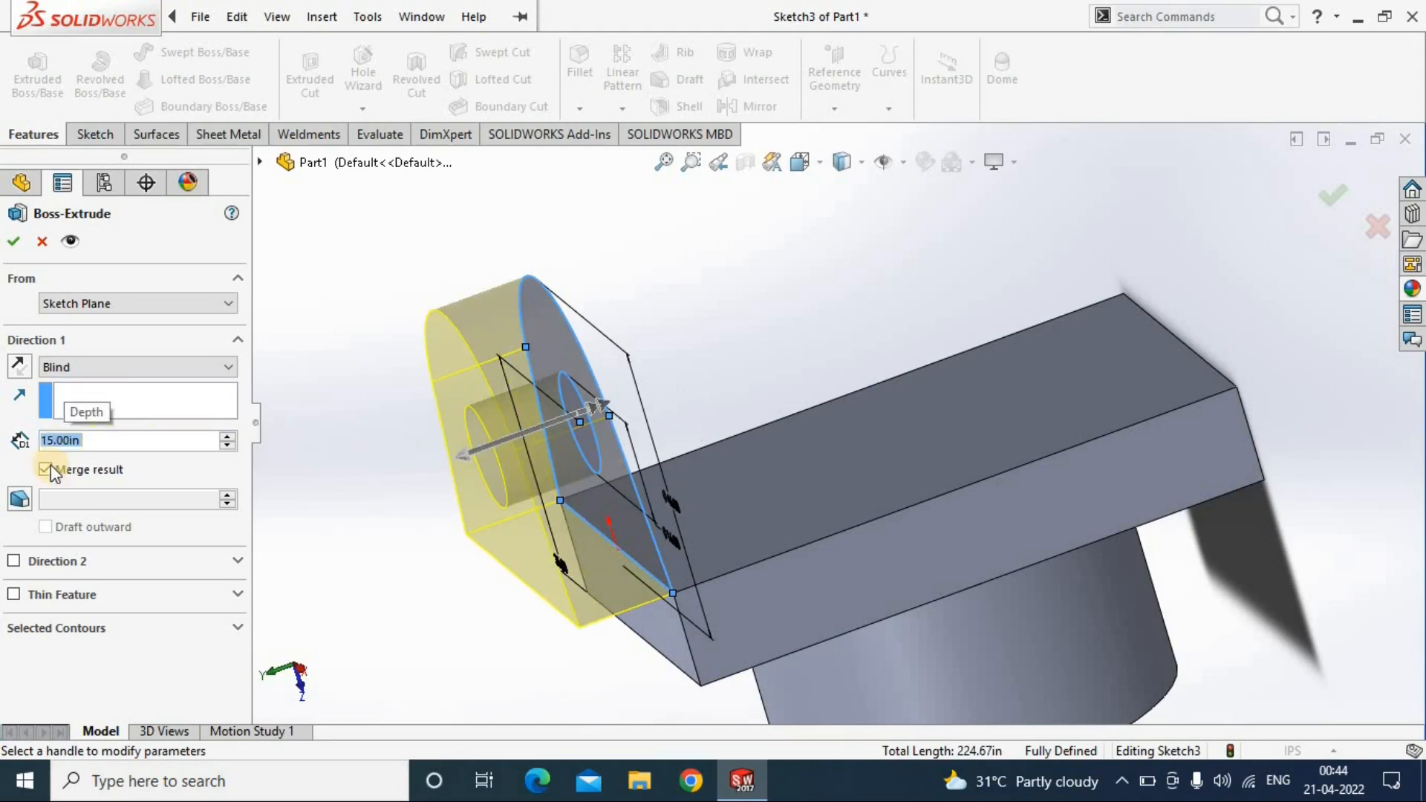
left_click(20, 366)
left_click(13, 241)
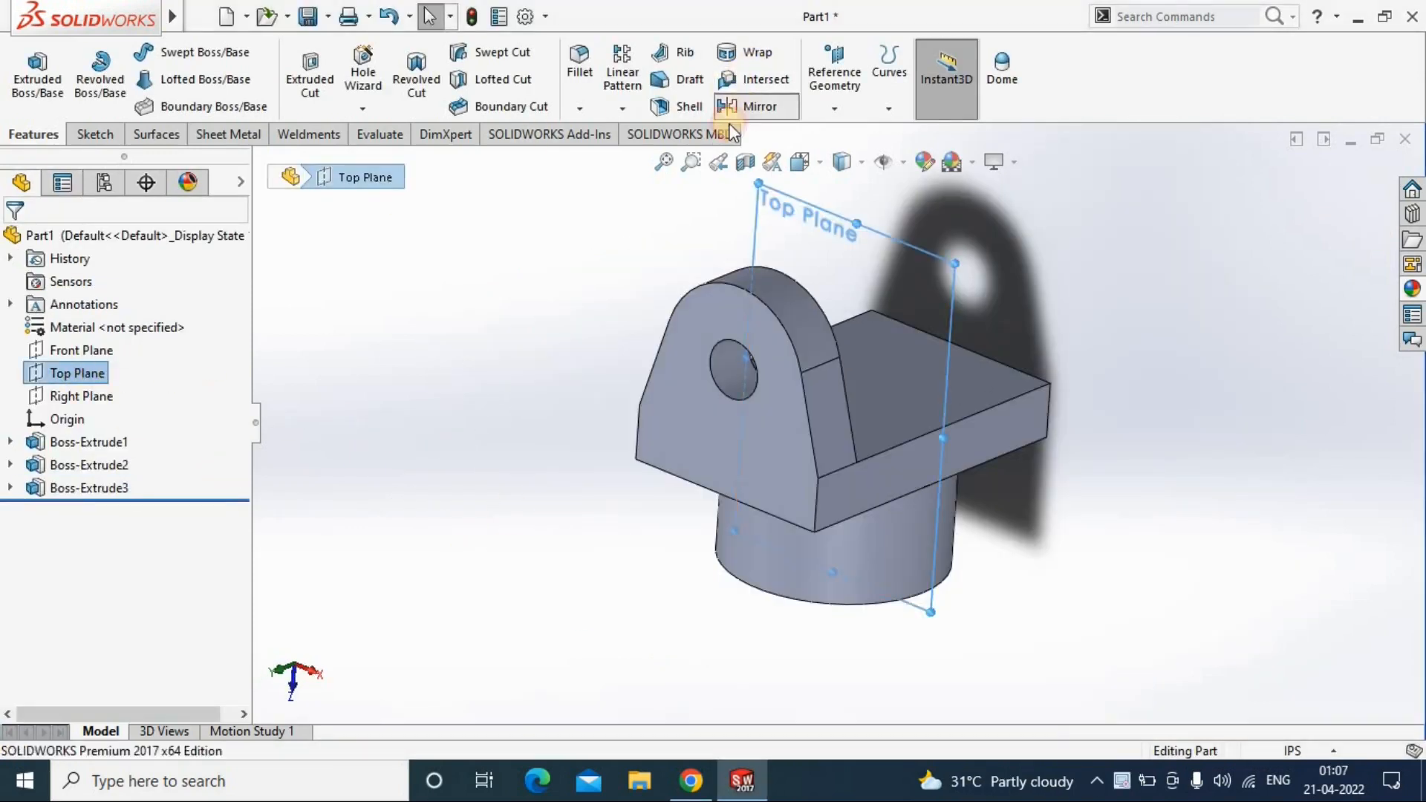
Step: Mirror the lug extrusion about the Top Plane to the opposite end of the plate
left_click(750, 106)
left_click(790, 314)
left_click(13, 240)
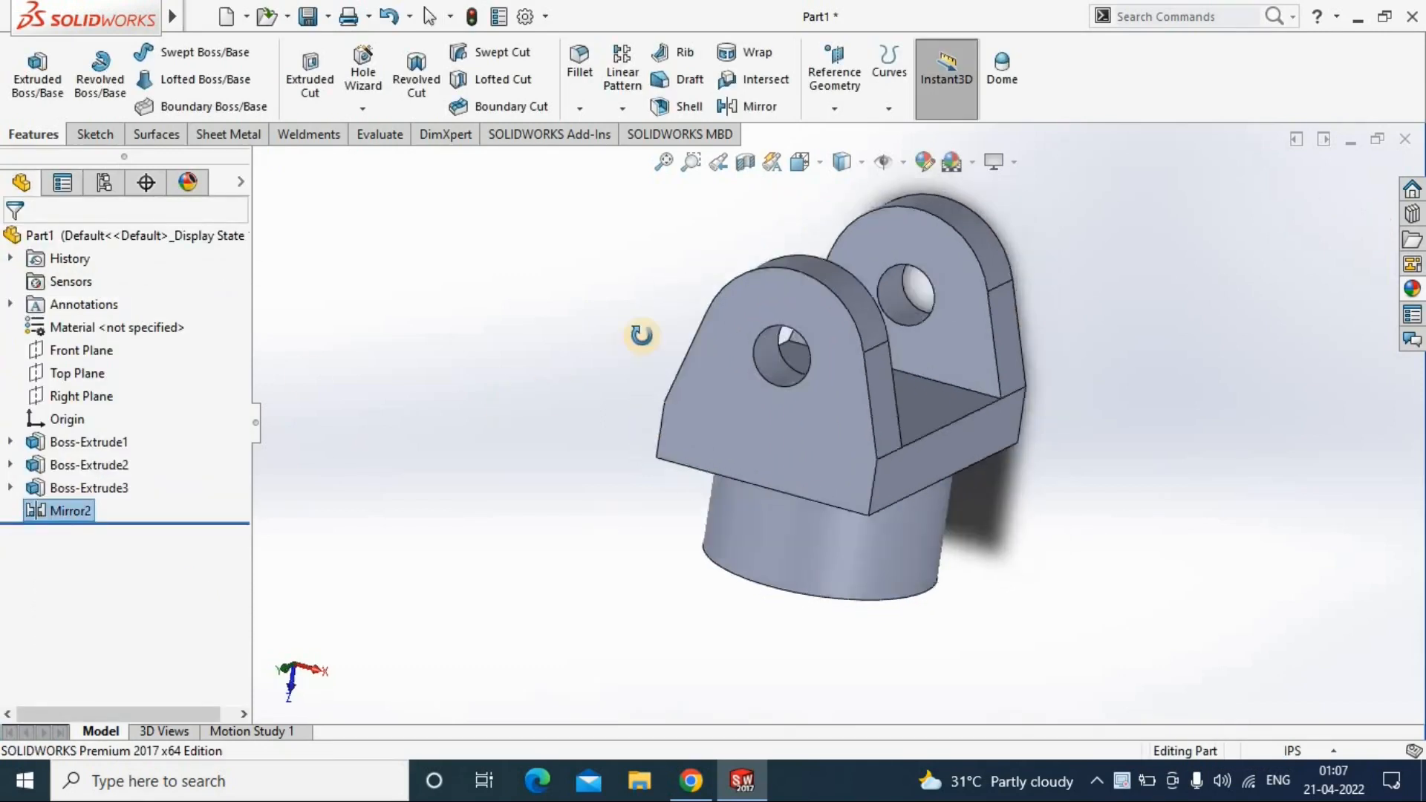
Step: Apply a yellow color to the plate, cylindrical boss and lug features
middle_click_drag(637, 328, 942, 175)
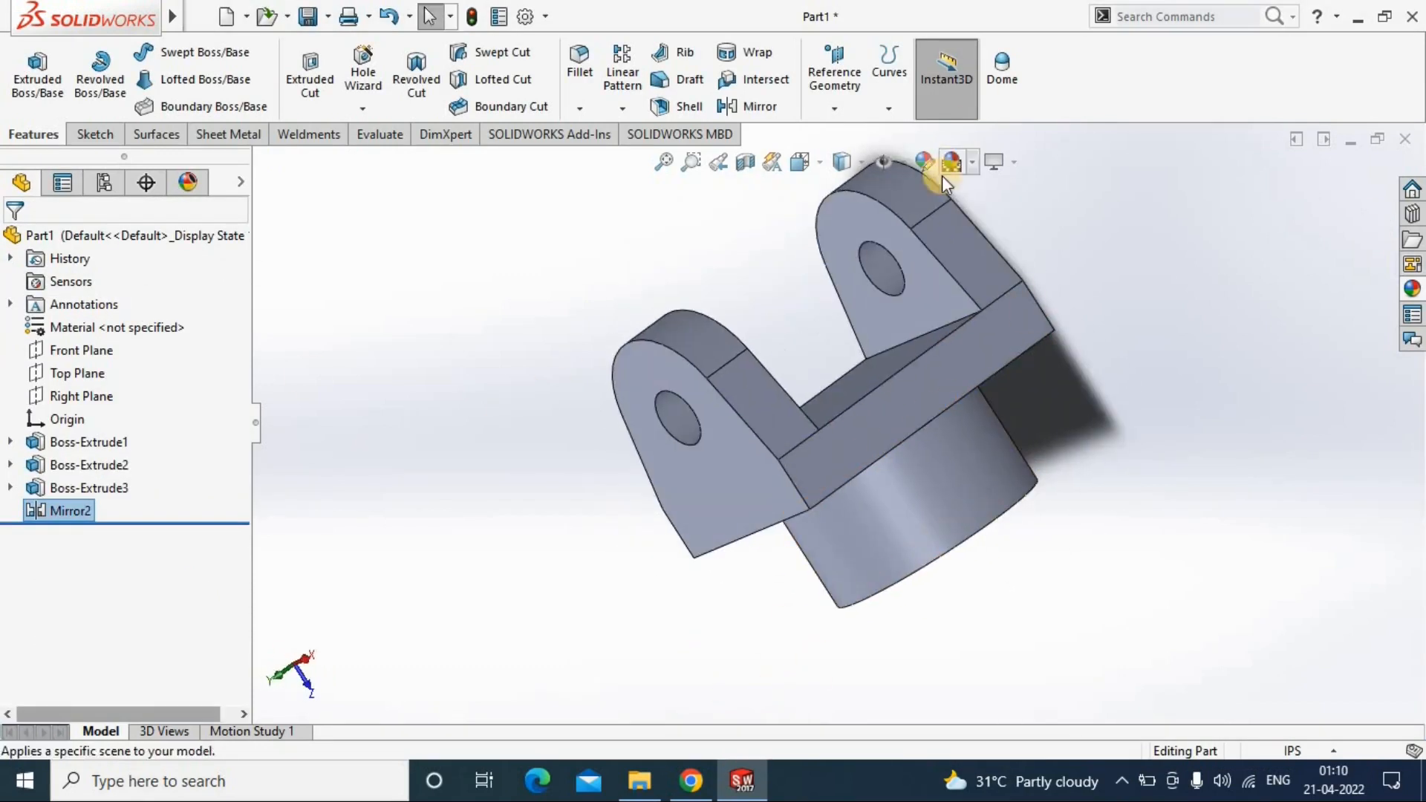
left_click(924, 163)
left_click(99, 671)
left_click(861, 438)
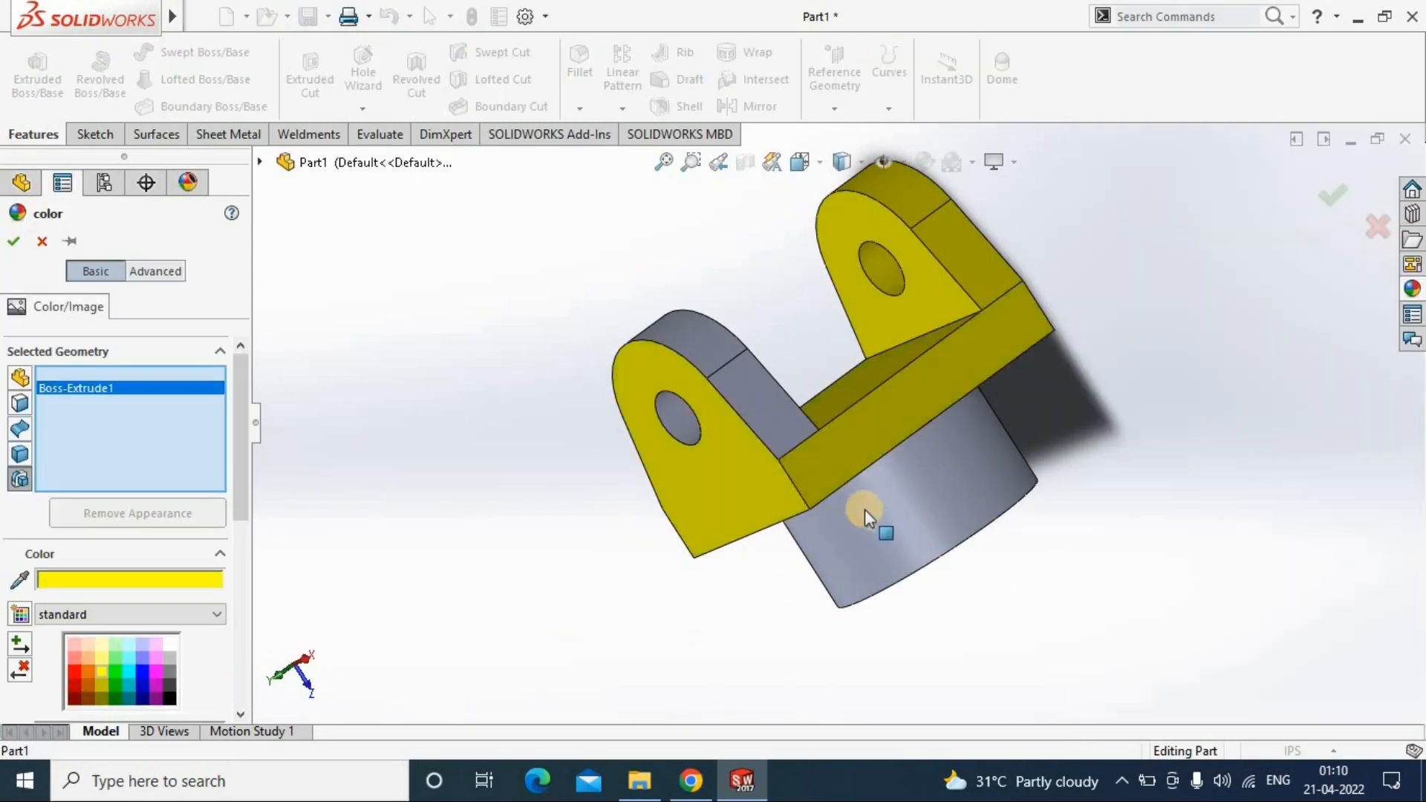
left_click(864, 510)
left_click(750, 398)
Step: Change the color of the selected features to orange and accept the appearance
middle_click_drag(491, 446, 698, 496)
scroll(181, 621, "down", 3)
left_click_drag(76, 551, 52, 543)
middle_click_drag(589, 529, 512, 512)
left_click(14, 241)
Step: Save the part, and browse to New Volume (D:) for saving it under another name
middle_click_drag(1040, 352, 966, 416)
left_click(307, 17)
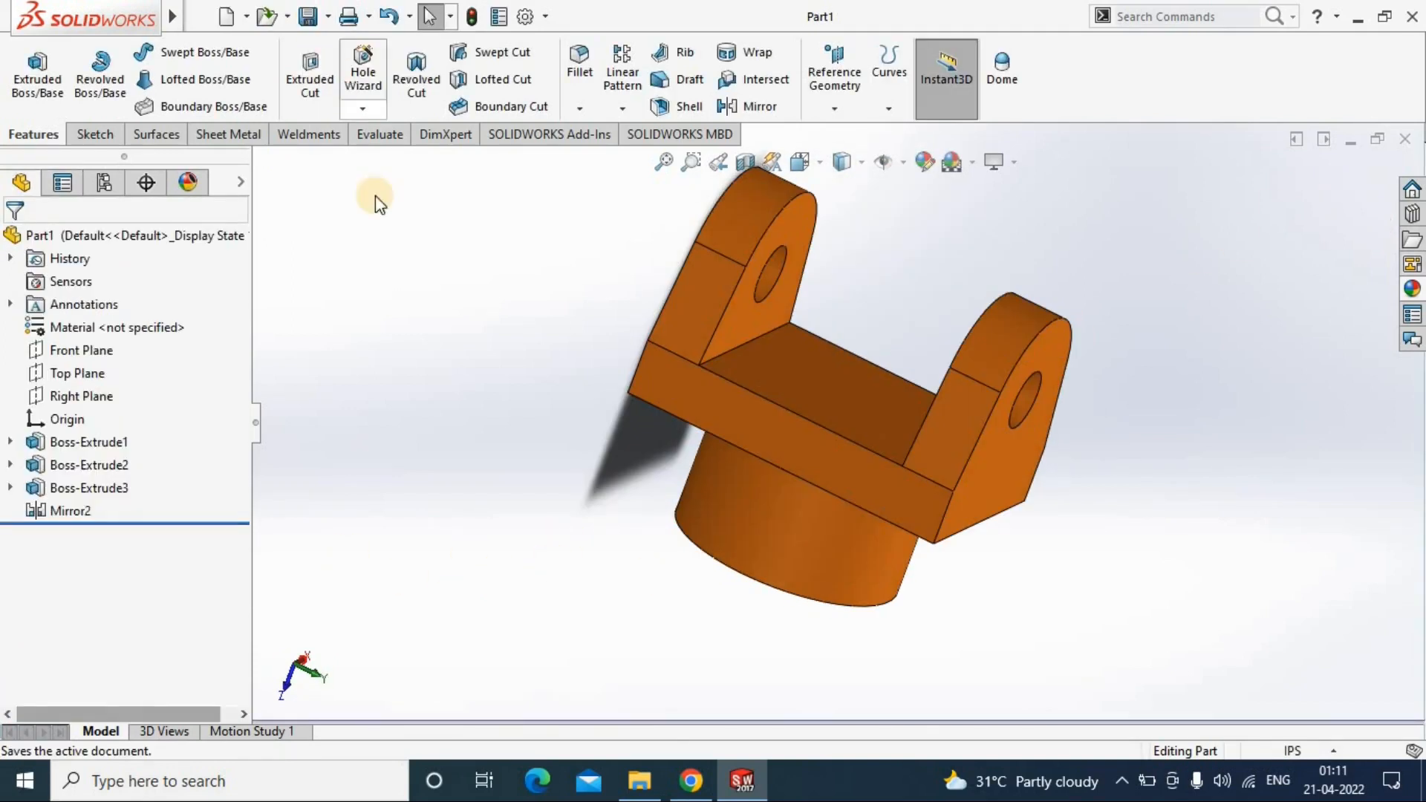
left_click(327, 18)
left_click(338, 67)
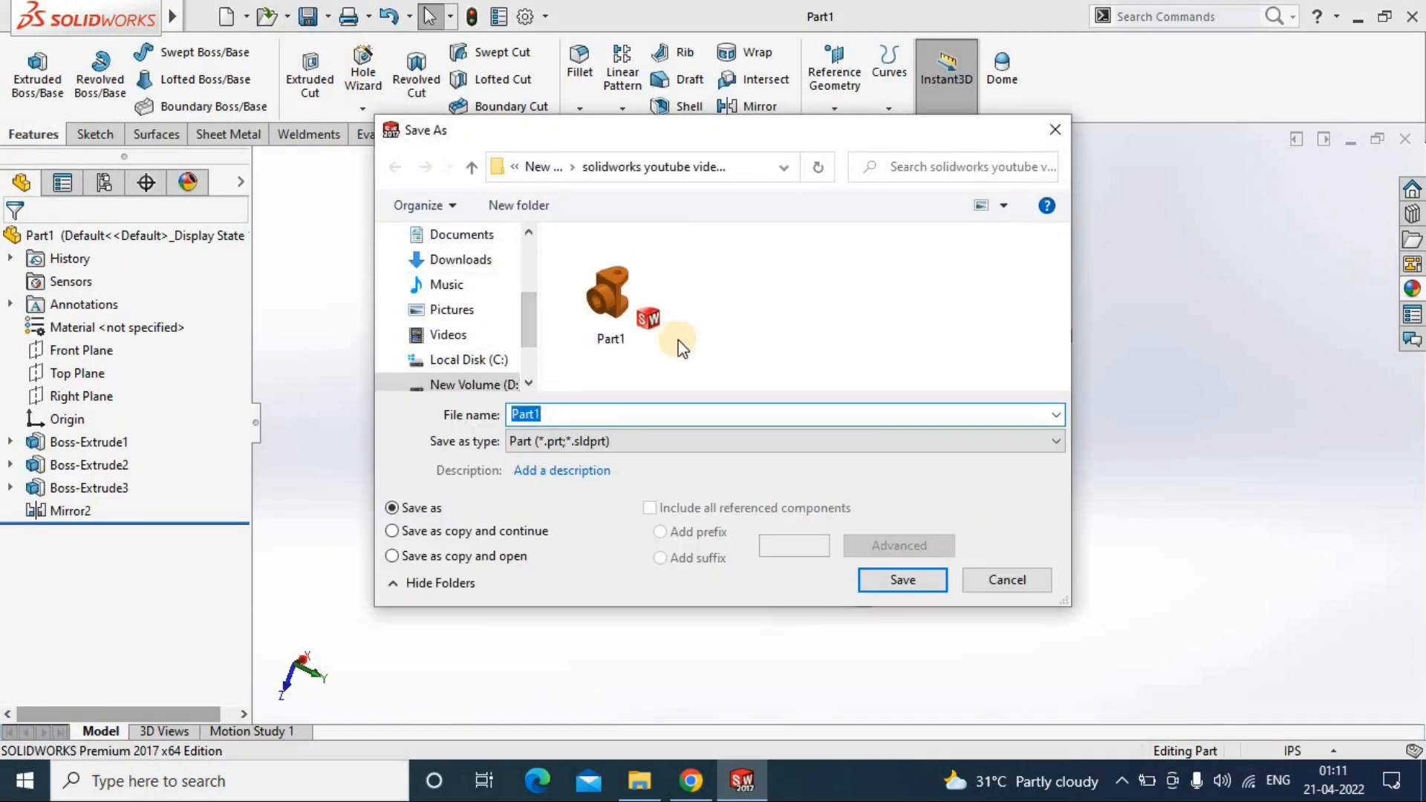
left_click(511, 388)
scroll(867, 321, "down", 10)
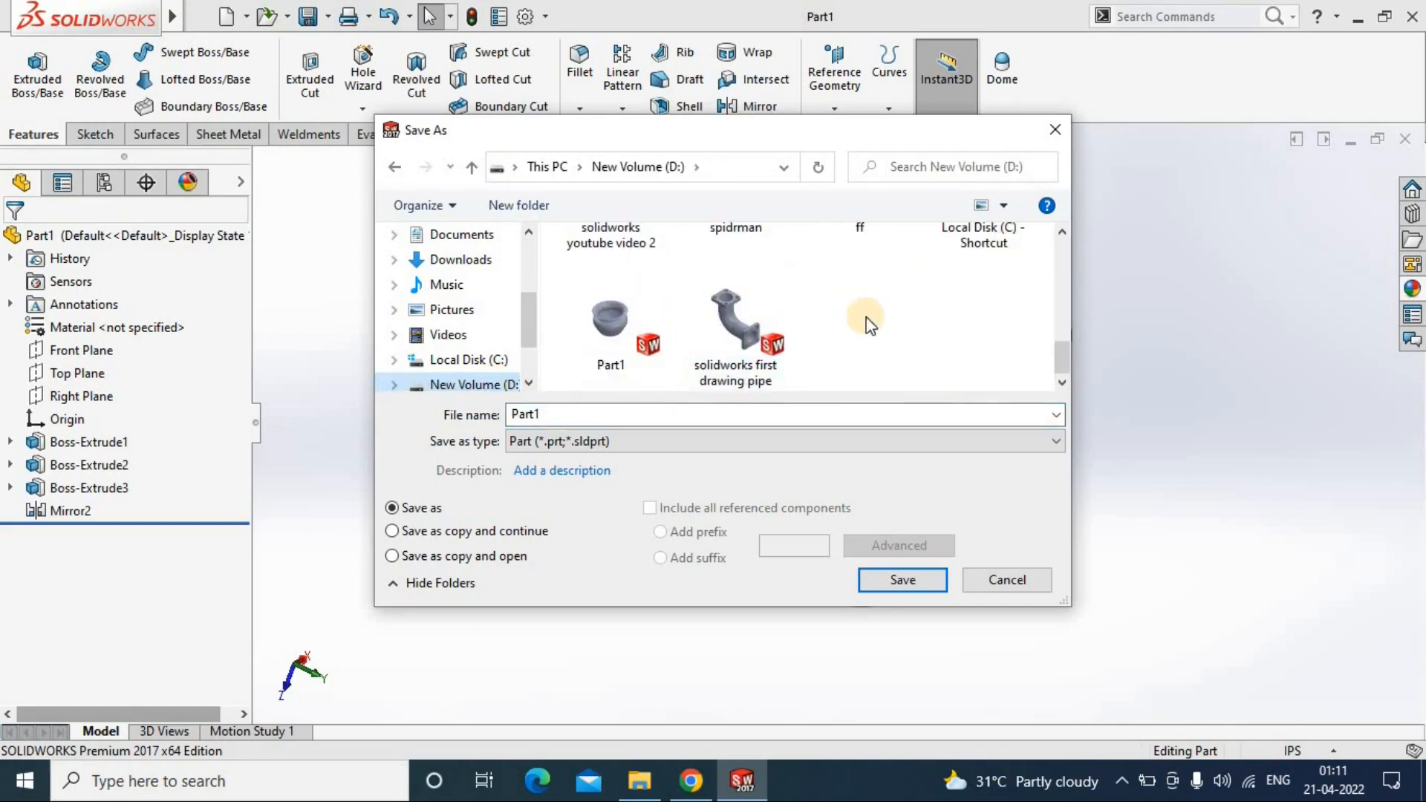
Step: Create a new folder named "solidworks drawing parts" on New Volume (D:)
right_click(911, 336)
mouse_move(965, 535)
left_click(1166, 202)
type("solidworks drawing par")
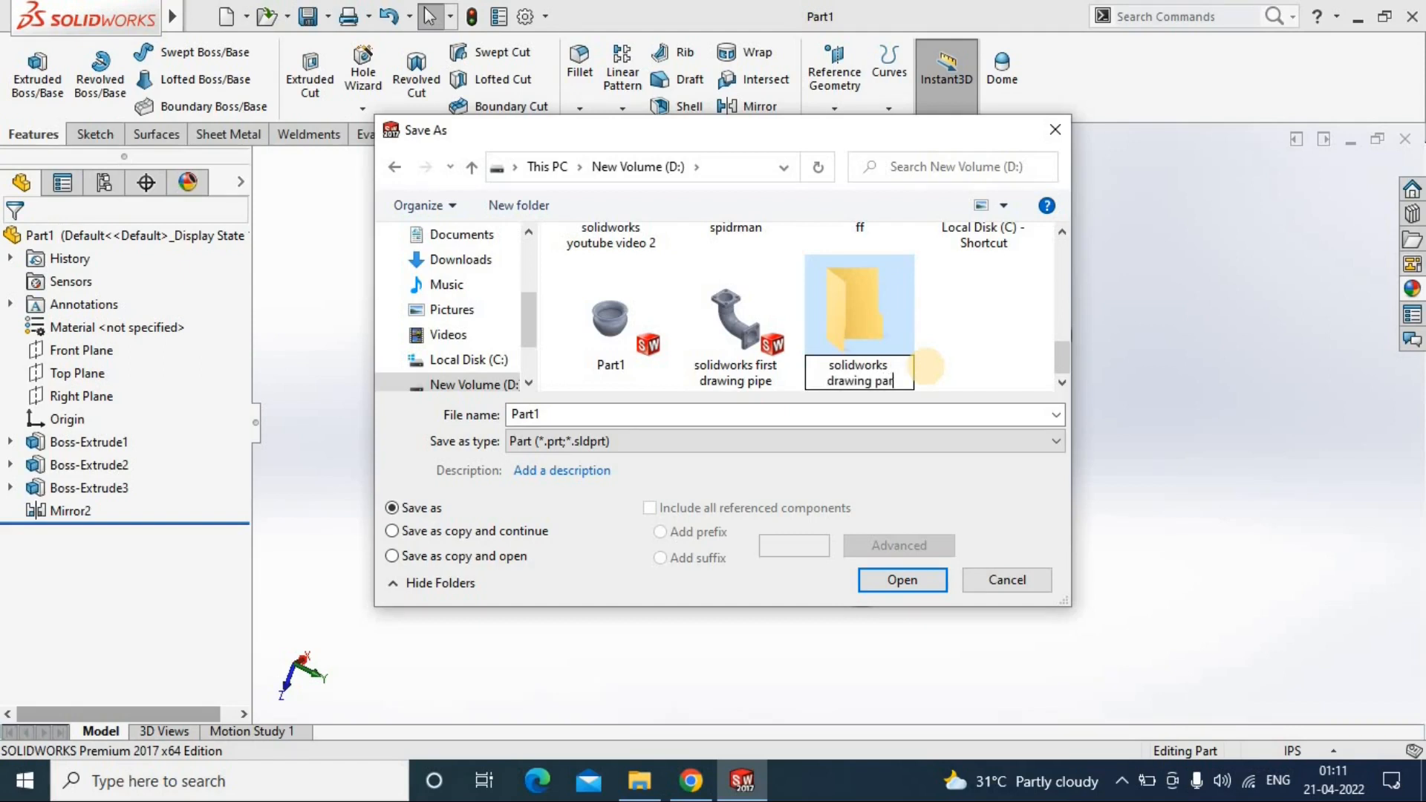
Step: Open the new folder and save the part there as "universal joint part1"
left_click(902, 580)
key("BackSpace")
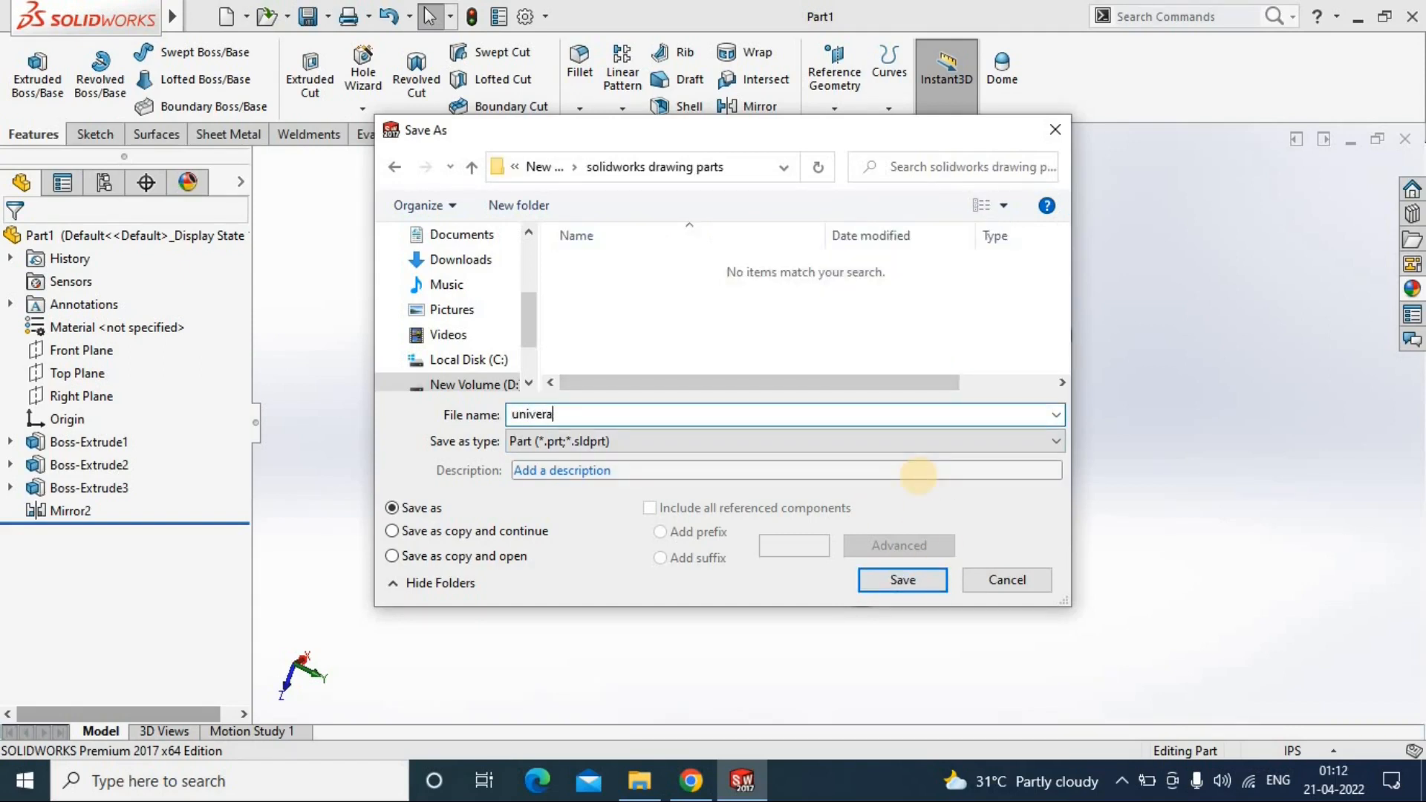
left_click(903, 580)
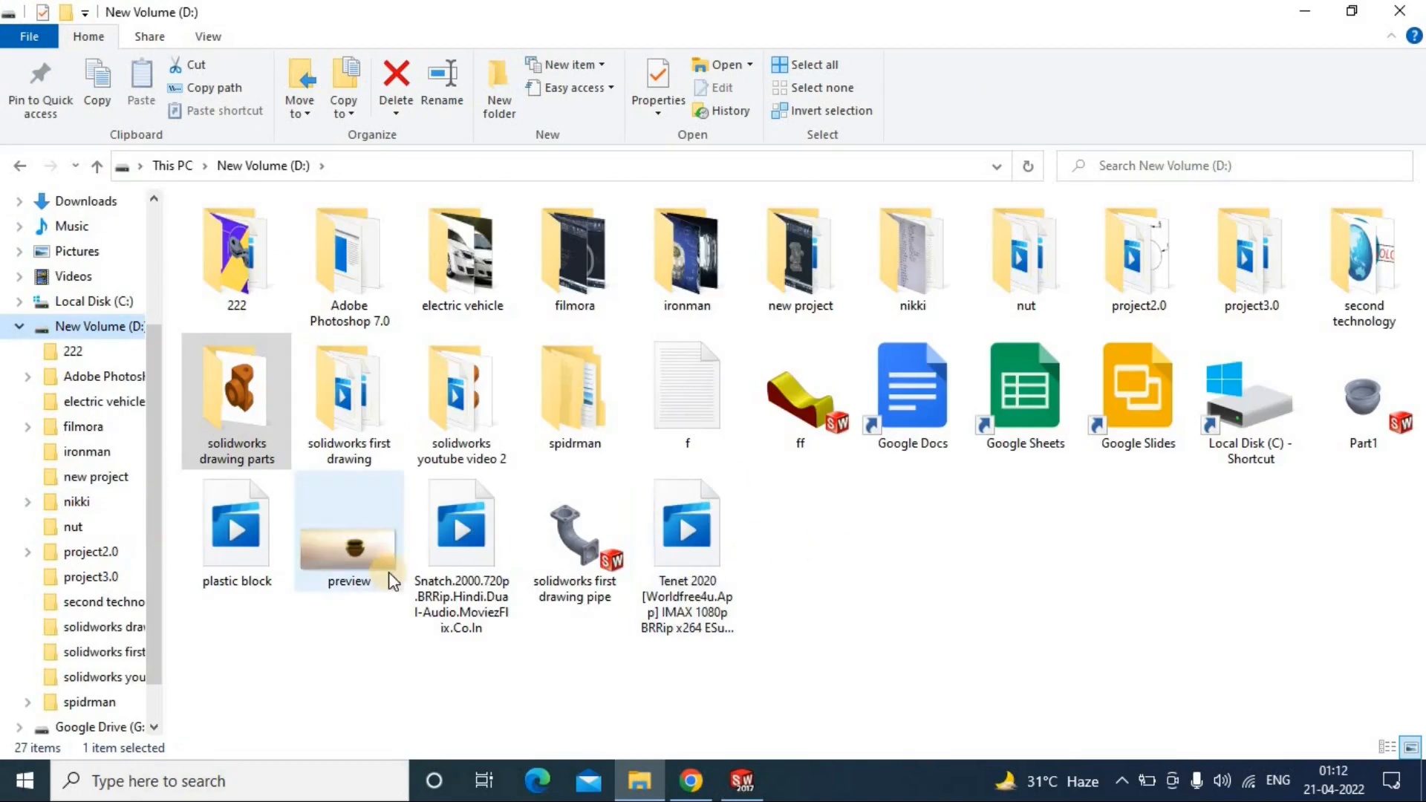
Step: In File Explorer, move the Part1 file from "solidworks youtube video 2" into the "solidworks drawing parts" folder
double_click(455, 449)
left_click_drag(236, 260, 296, 537)
right_click(280, 287)
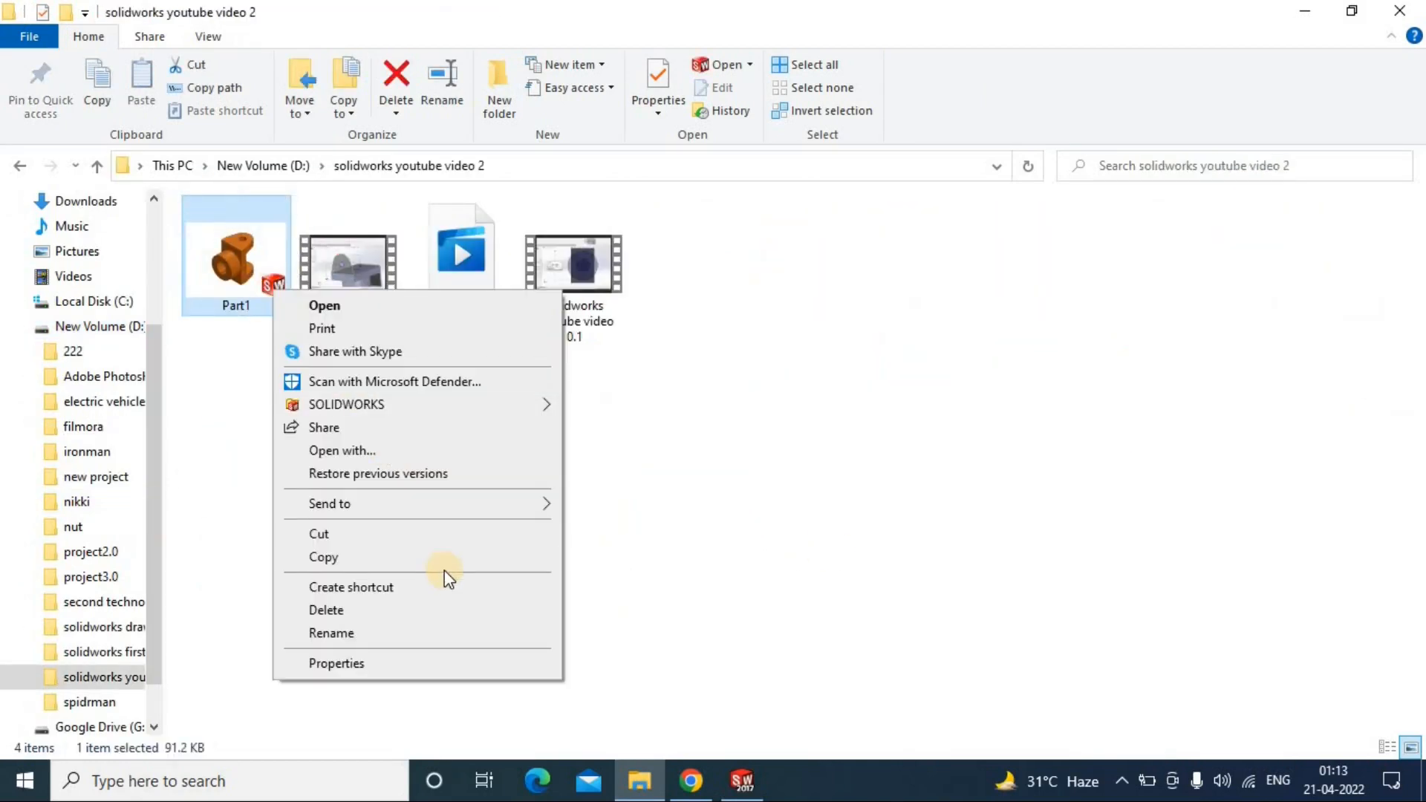
left_click(320, 534)
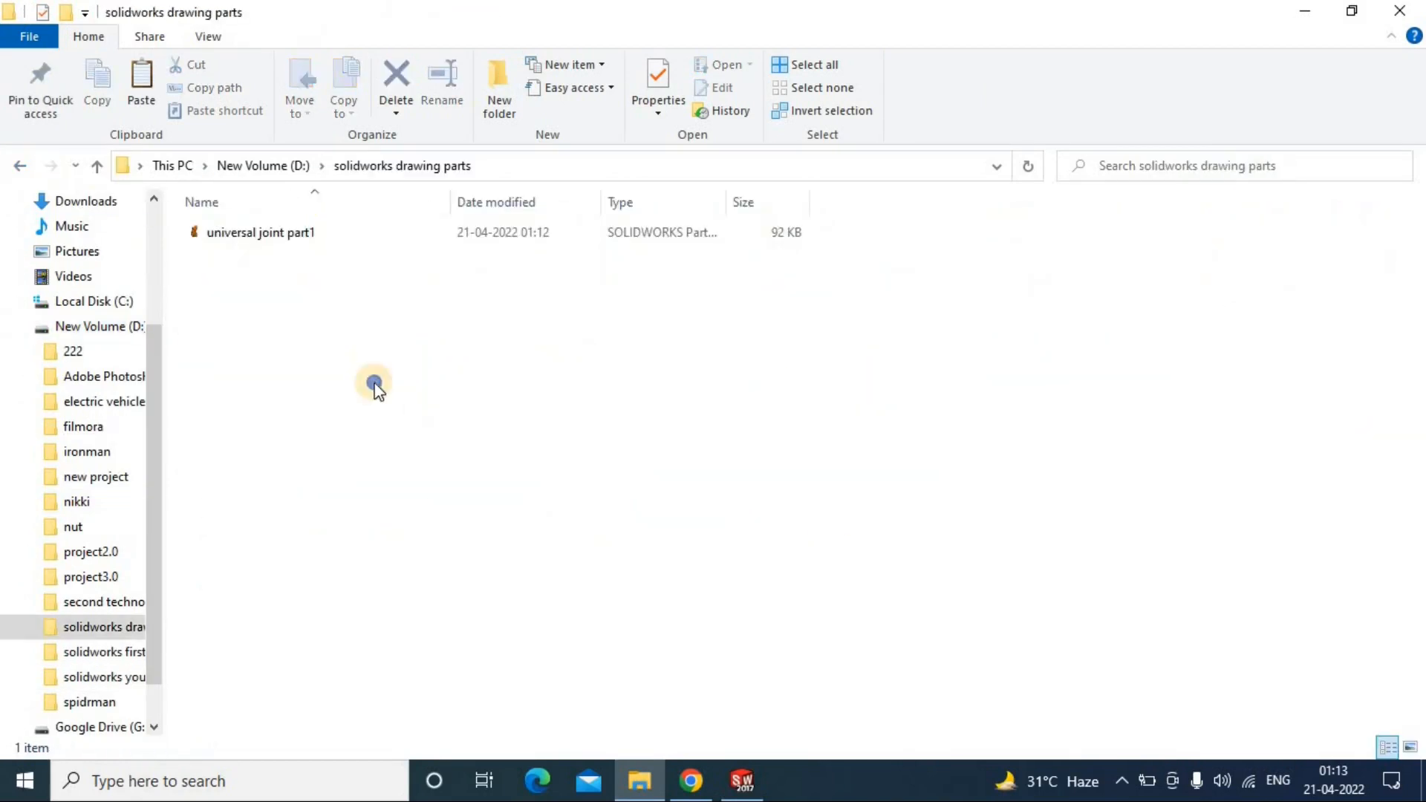
right_click(372, 382)
left_click(402, 479)
left_click(802, 693)
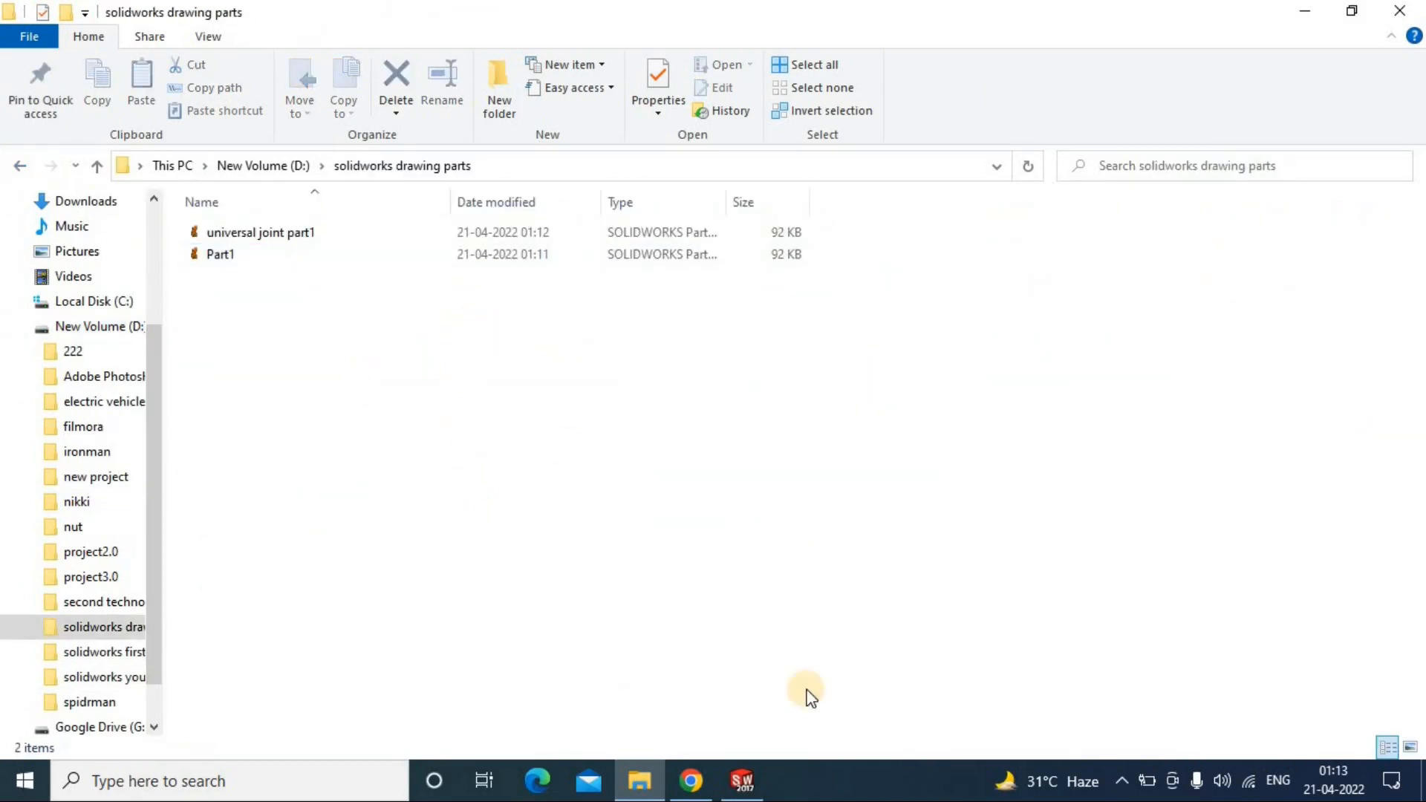
Step: Switch to SOLIDWORKS and start a new part document
left_click(742, 780)
left_click(226, 17)
left_click(773, 592)
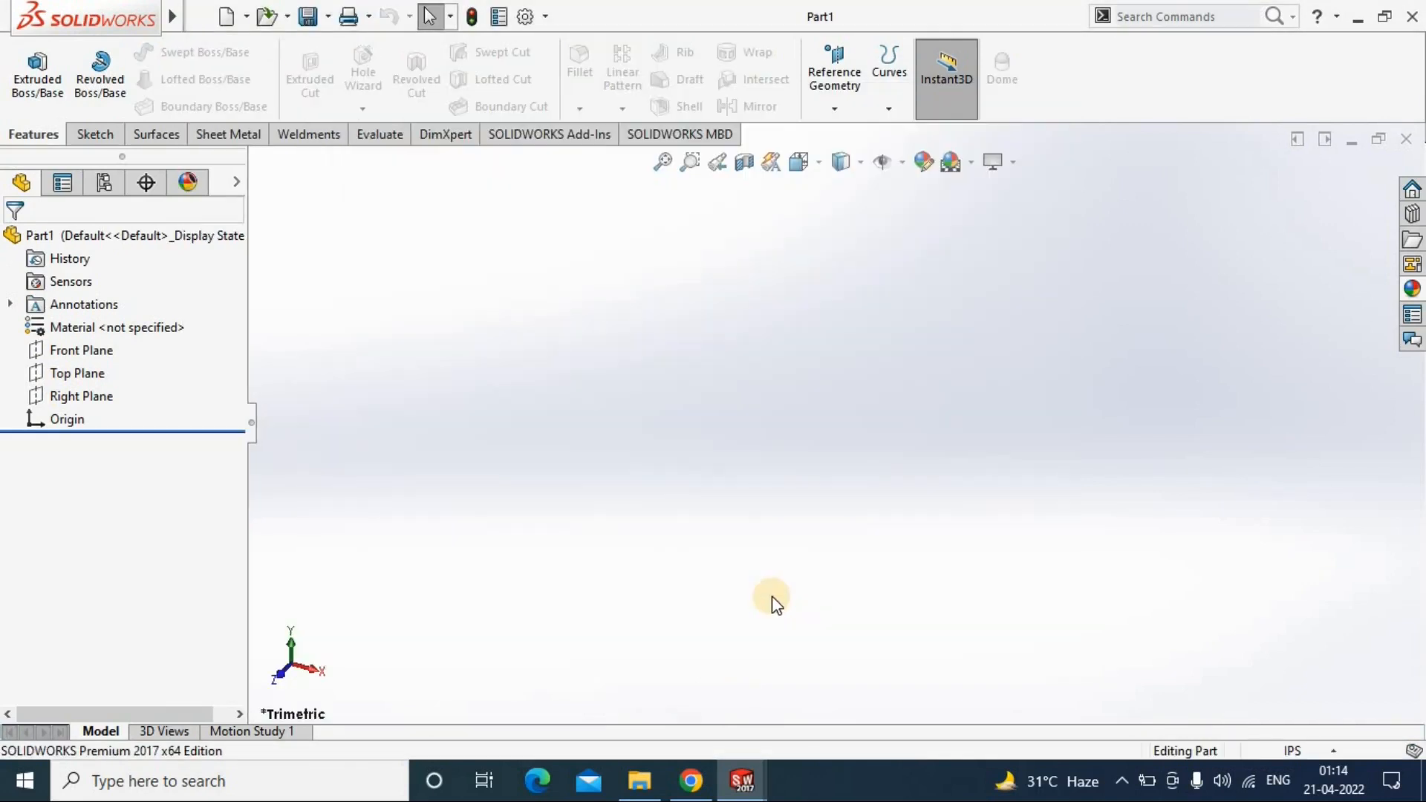
Step: On the Top Plane, sketch two concentric circles at the origin, about 13 in and 7.6 in in diameter
left_click(78, 372)
left_click(94, 133)
left_click(179, 52)
mouse_move(836, 423)
left_mouse_down()
mouse_move(915, 504)
mouse_move(882, 470)
left_mouse_up()
Step: Dimension the outer circle's diameter to 30 in and the inner circle's diameter to 16 in
left_click(85, 68)
left_click(724, 407)
left_click(592, 425)
type("13")
key("Return")
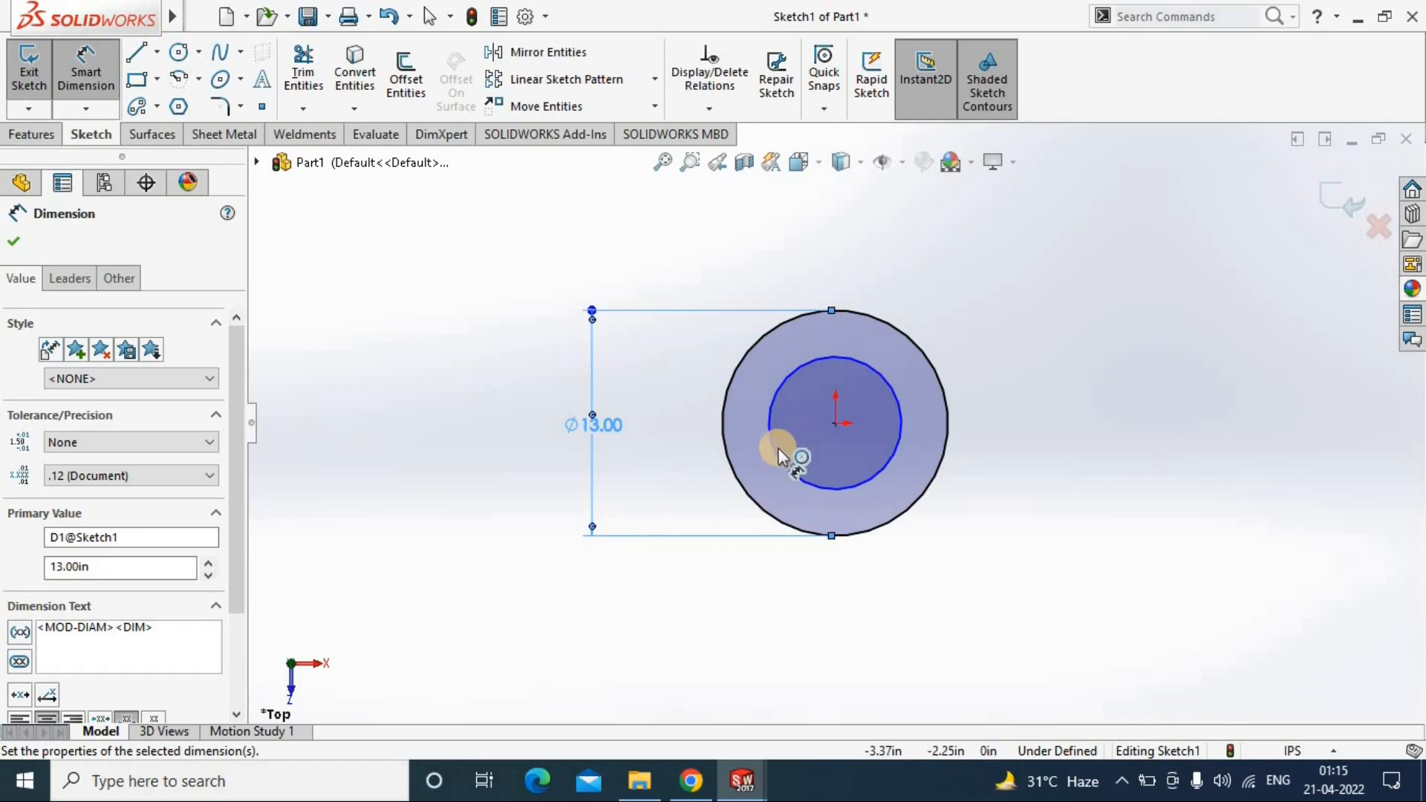
left_click(586, 426)
type("0")
key("Return")
left_click(777, 450)
left_click(454, 467)
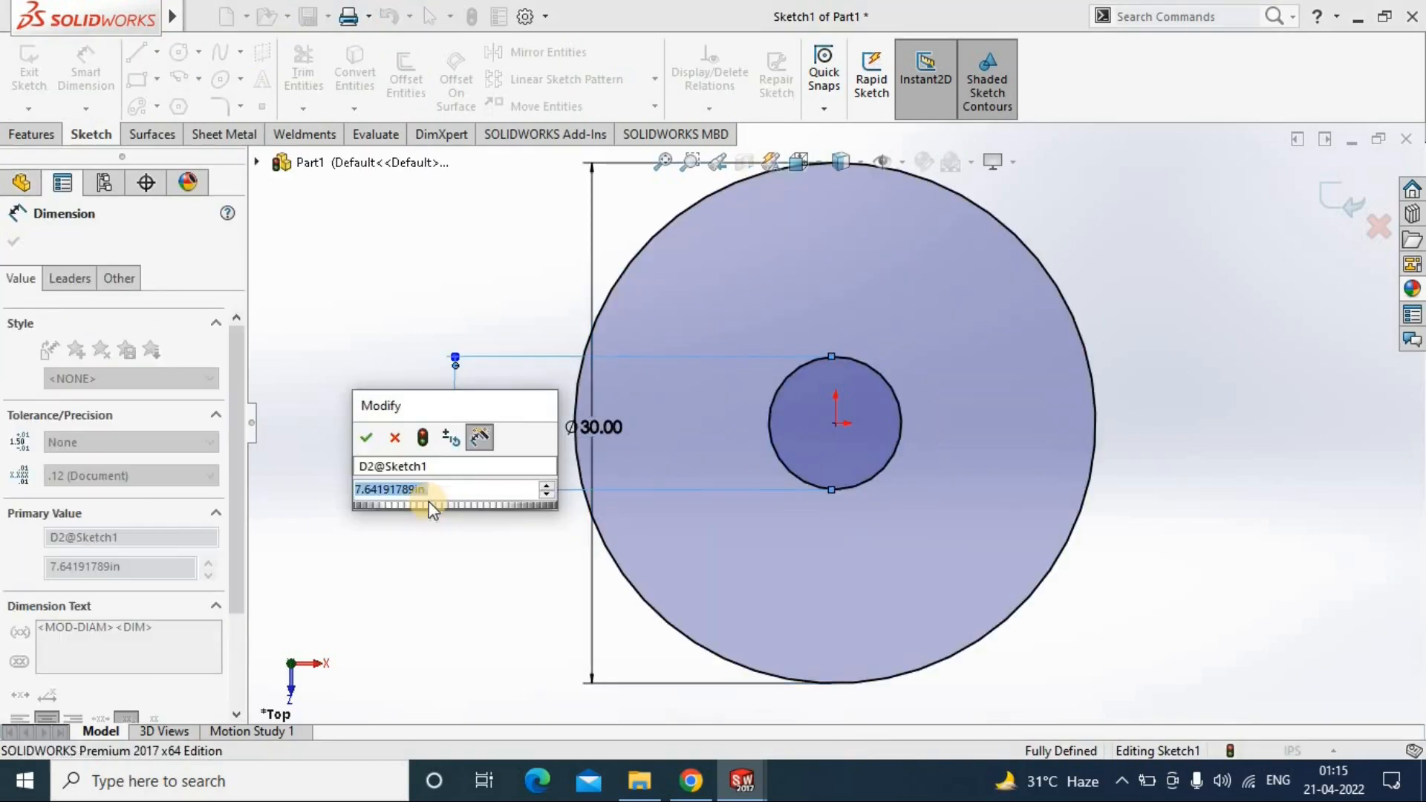
type("16")
key("Return")
Step: Try to extrude the sketch 60 in with a Mid Plane end condition, and undo the resulting extrusion
left_click(32, 134)
left_click(38, 74)
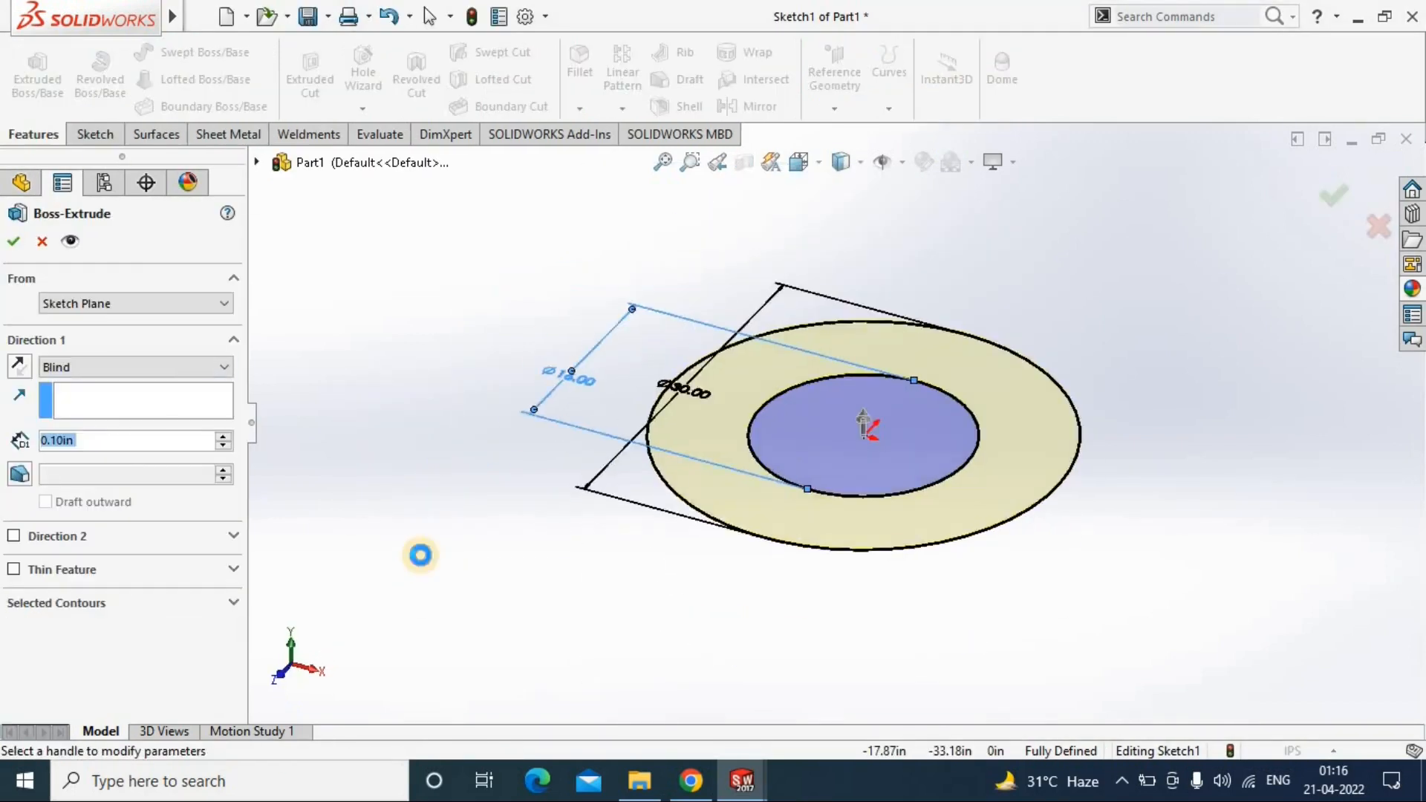
left_click(895, 496)
type("60")
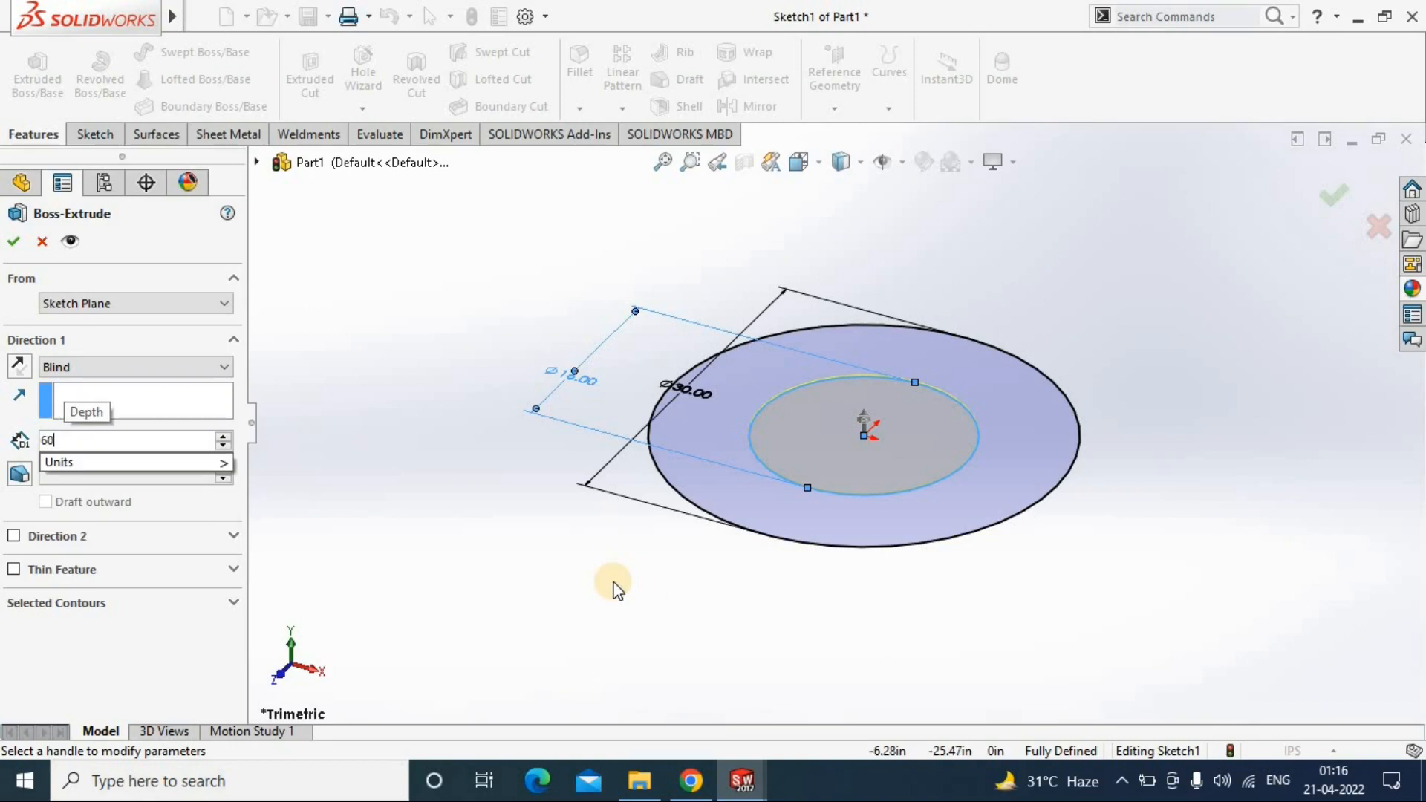
key("Return")
key("Escape")
left_click(797, 535)
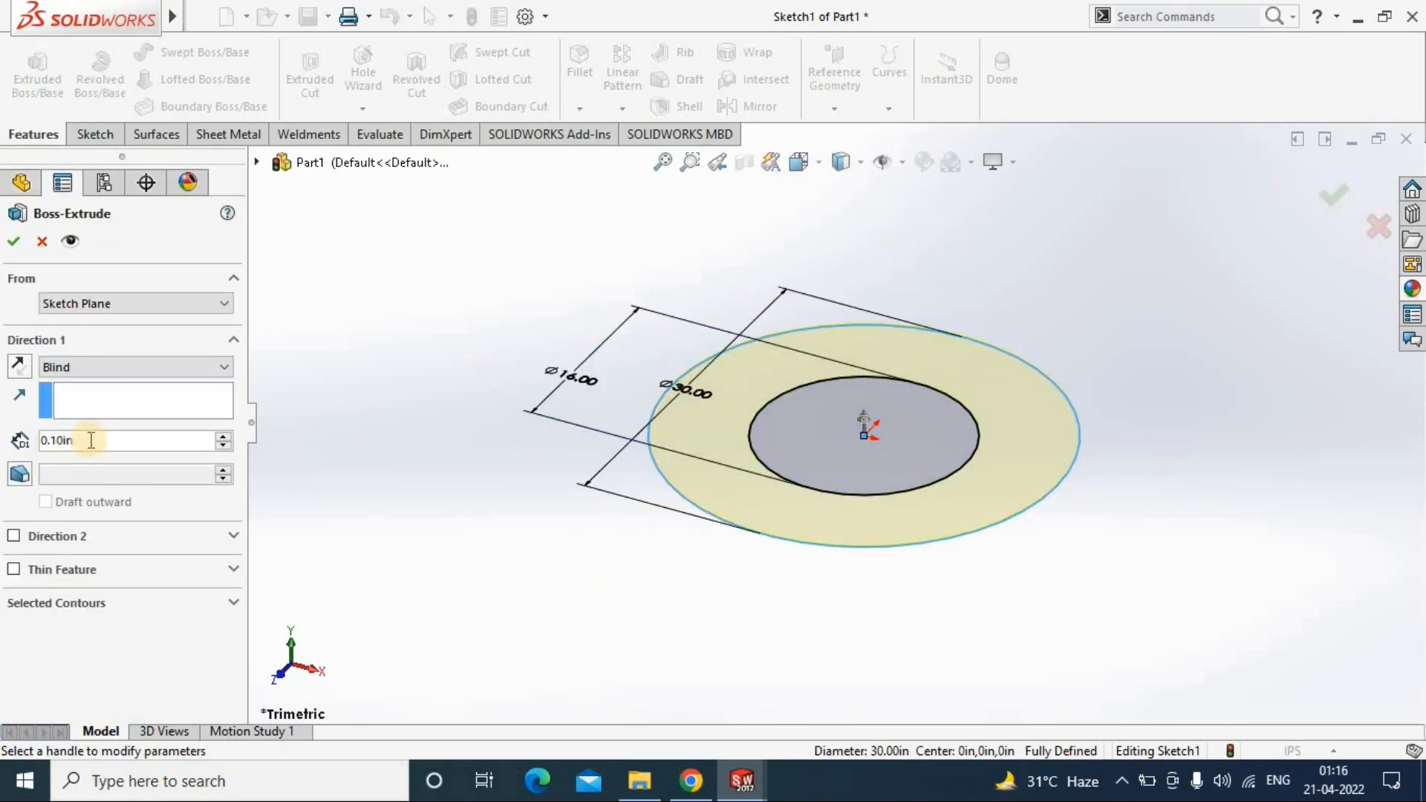
type("60")
key("Return")
left_click(223, 366)
left_click(212, 459)
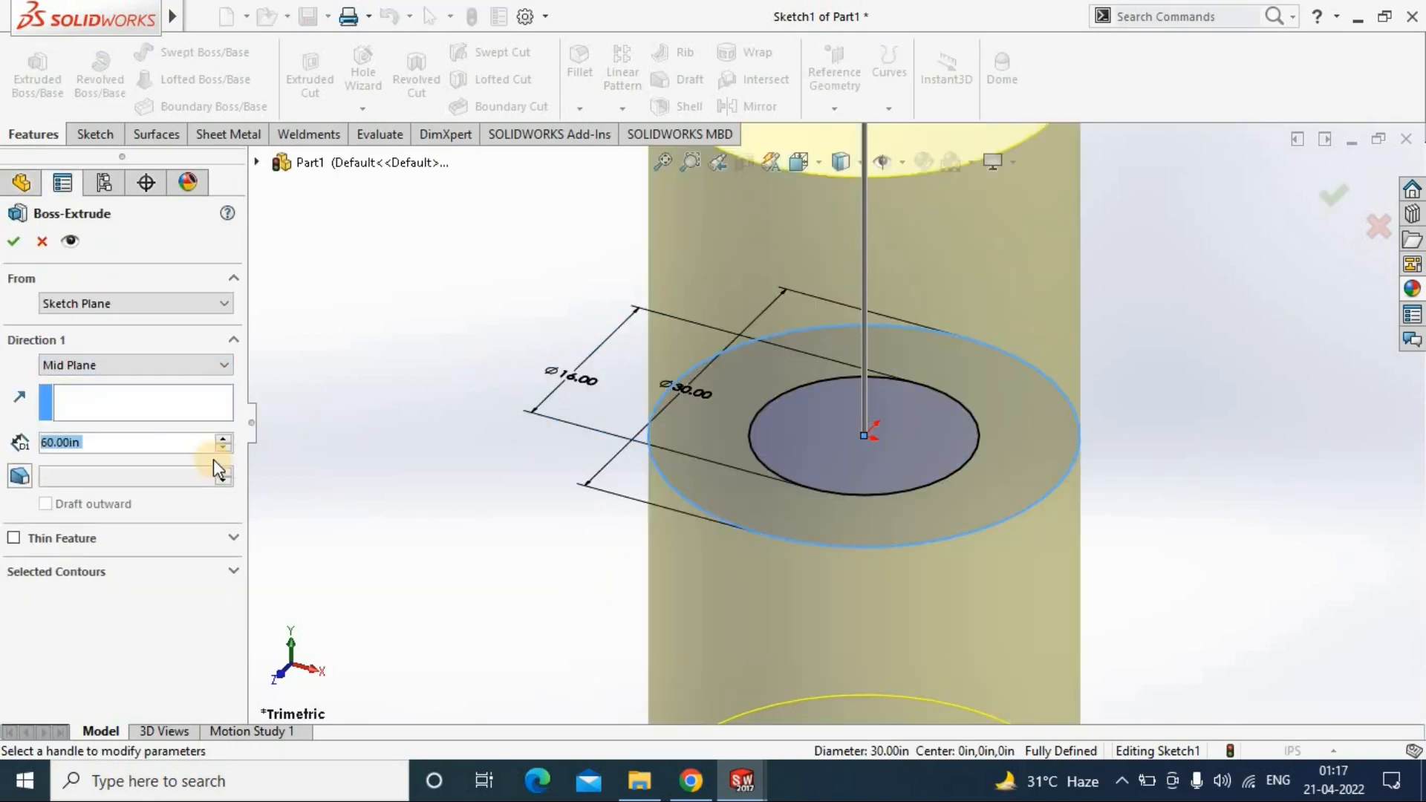
left_click(14, 242)
middle_click_drag(1027, 520, 997, 506)
left_click(994, 506)
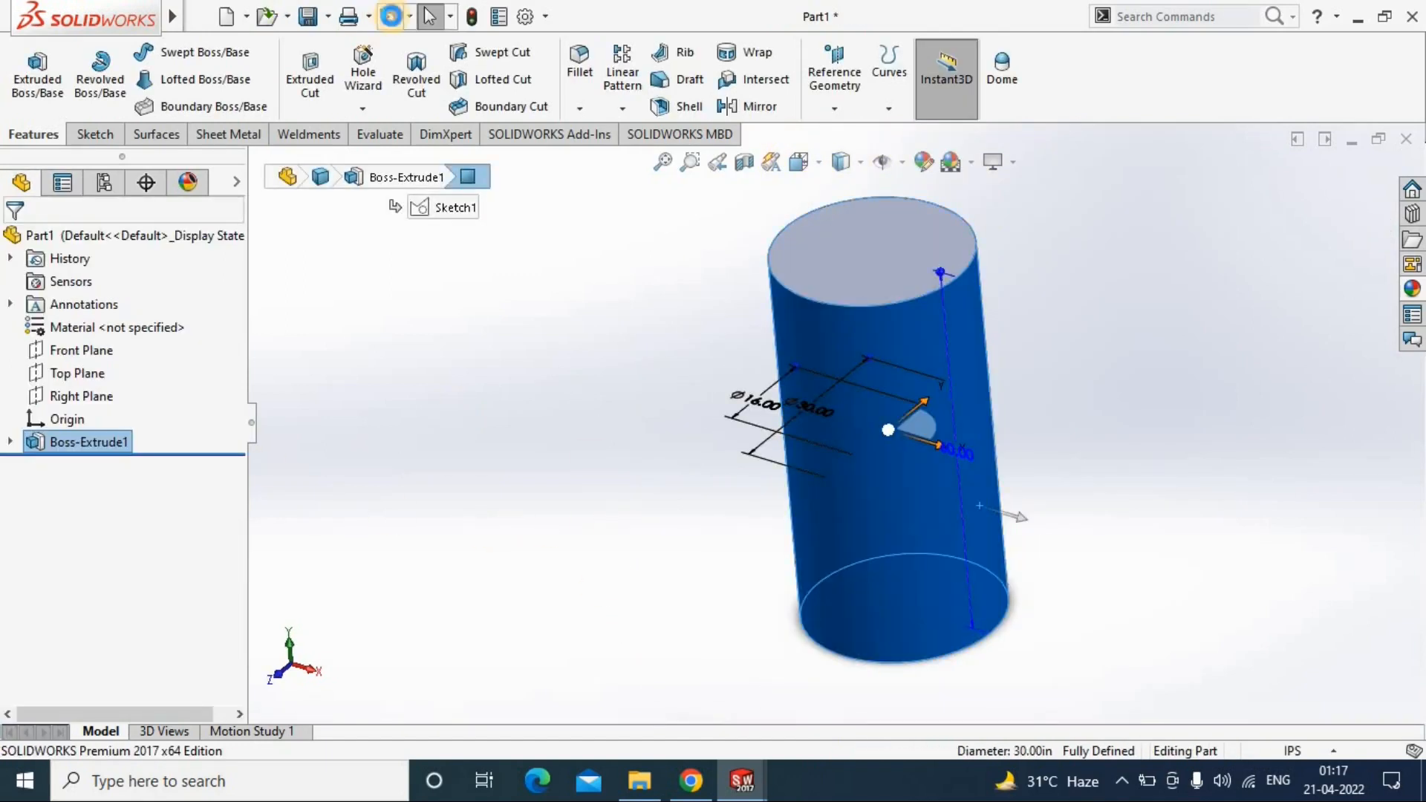
key("ctrl+z")
Step: Extrude the ring between the two circles 60 in with a Mid Plane end condition to form a hollow cylinder
left_click(39, 137)
left_click(38, 79)
scroll(676, 526, "up", 7)
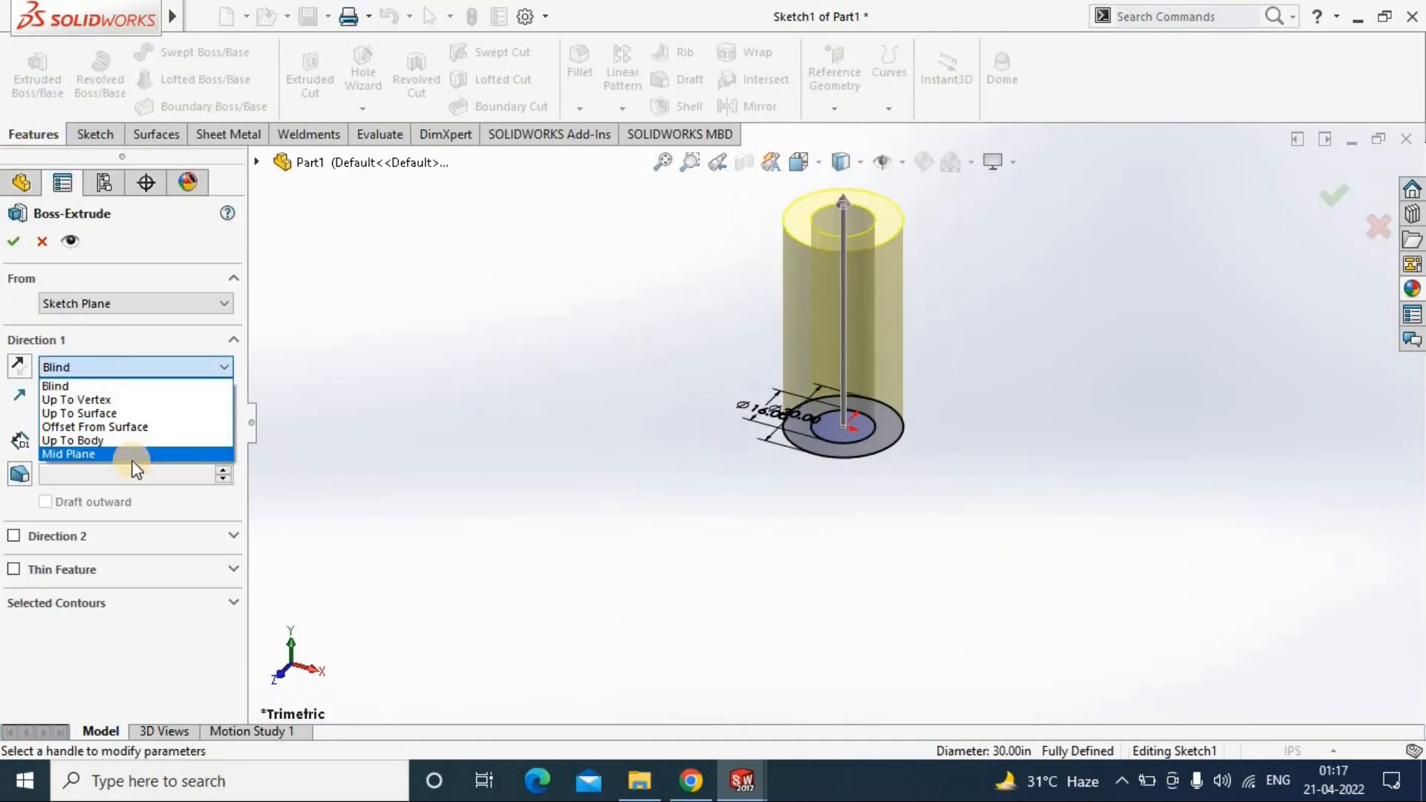
left_click(134, 456)
key("Return")
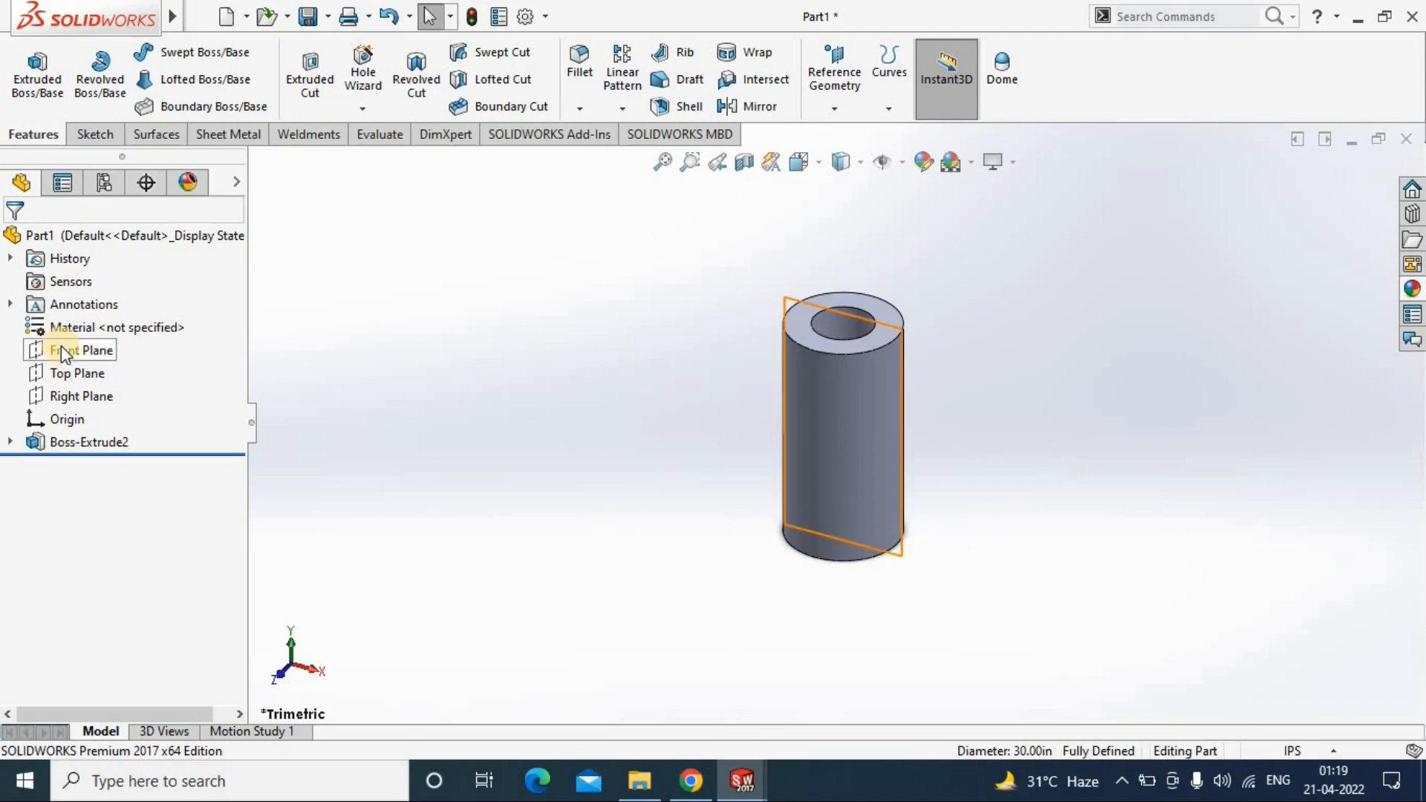
Step: On the Front Plane, sketch two concentric circles beside the cylinder, level with the origin and centred about 33 in from it
left_click(64, 351)
left_click(196, 339)
left_click(91, 133)
left_click(178, 52)
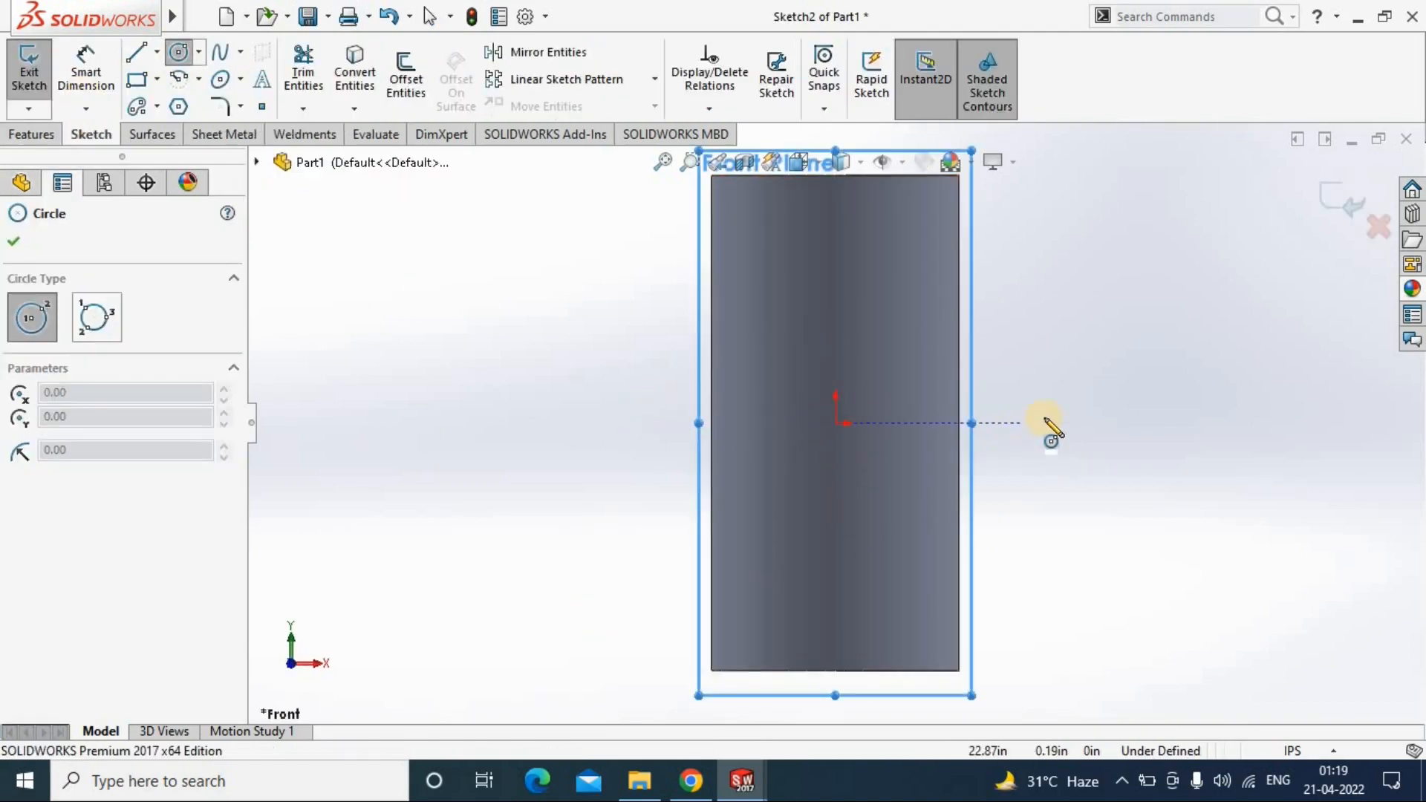
mouse_move(1111, 423)
left_mouse_down()
mouse_move(1267, 461)
mouse_move(1173, 445)
left_mouse_up()
Step: Dimension the new inner circle's diameter to 16 in and the outer circle's diameter to 30 in
left_click(85, 71)
left_click(1169, 455)
left_click(1155, 615)
type("16")
key("Return")
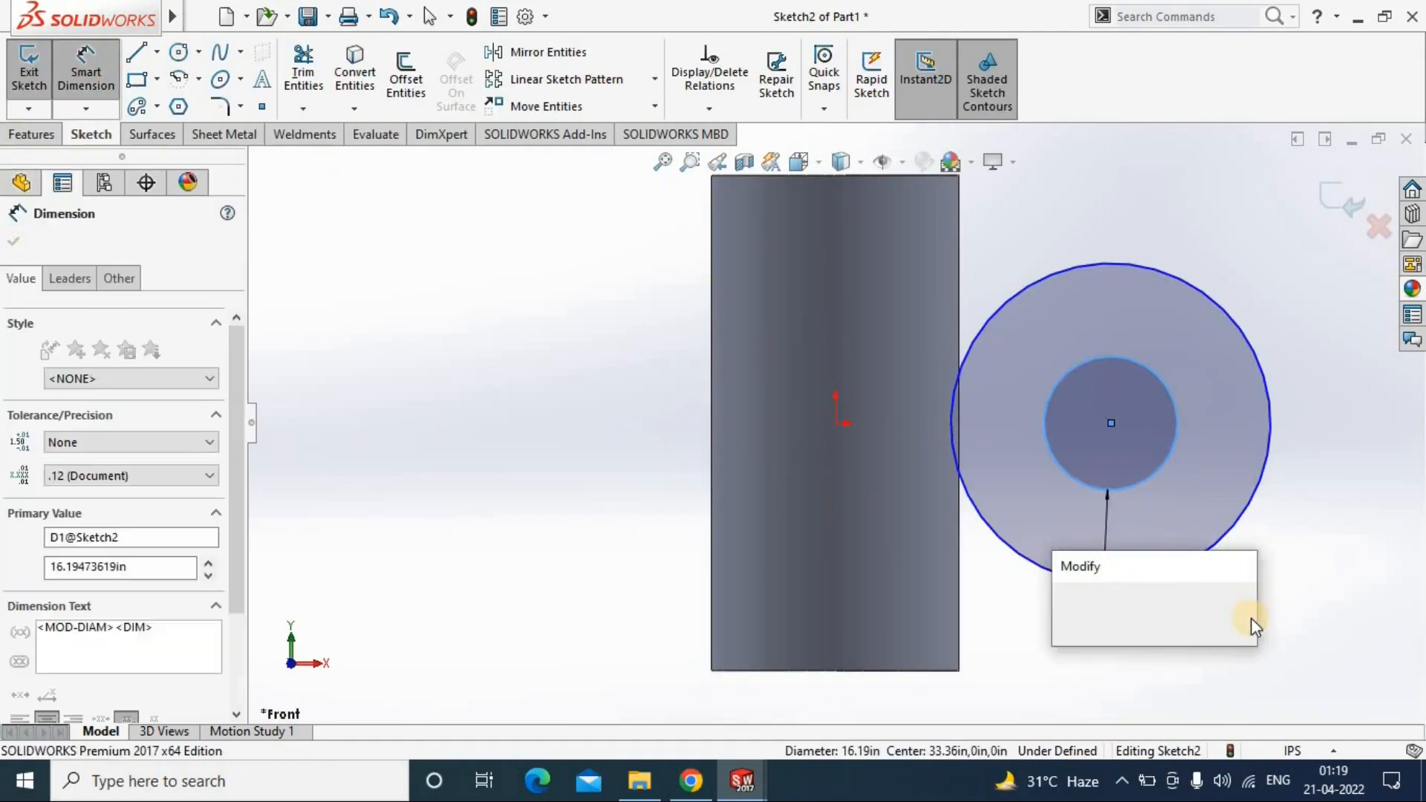
left_click(1218, 543)
left_click(1270, 666)
type("30")
key("Return")
Step: Set the distance from the origin to the centre of the concentric circles to 23 in
left_click(835, 424)
left_click(1111, 424)
left_click(1010, 282)
type("23")
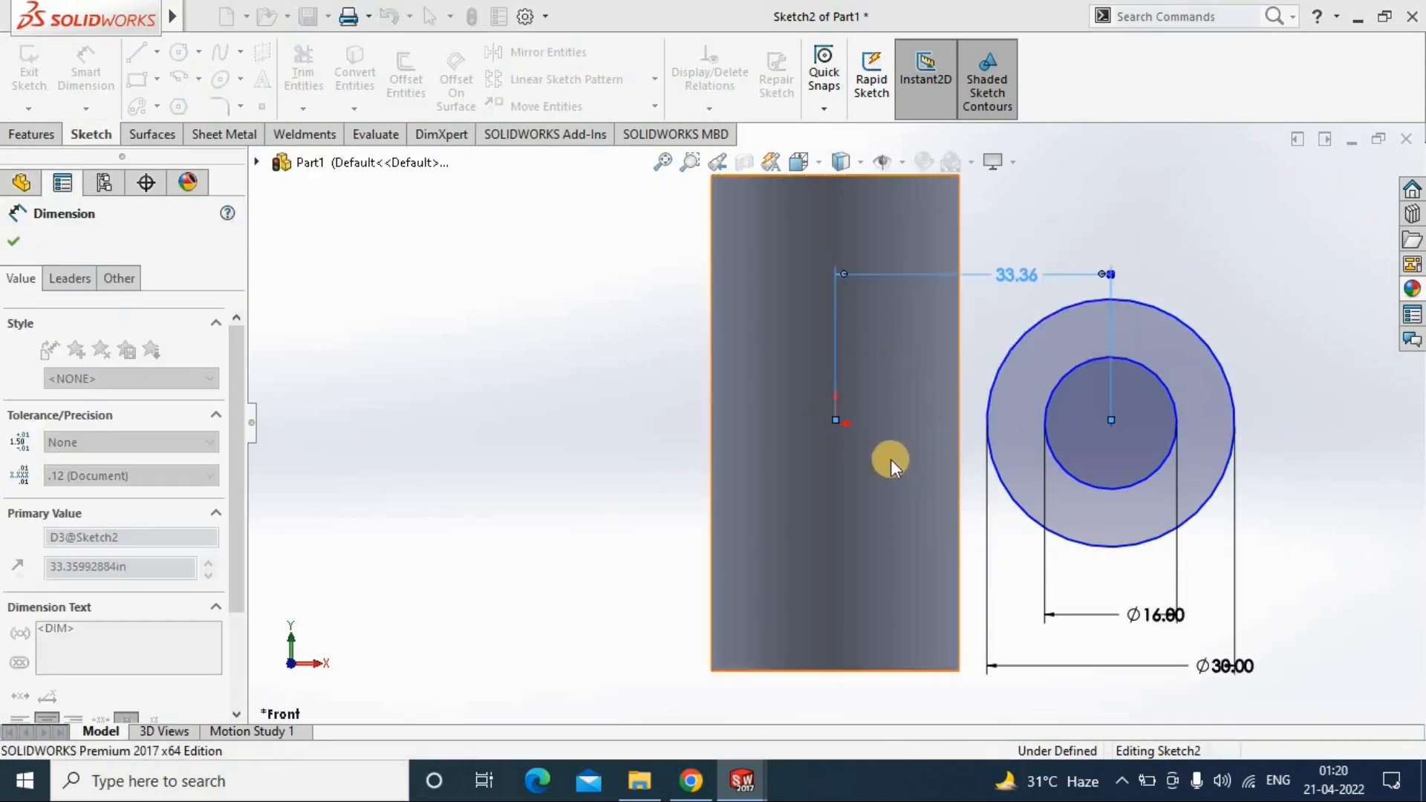
middle_click_drag(1232, 448, 1241, 548)
left_click(13, 241)
Step: Extrude the second ring sketch with a Mid Plane end condition to form the crossing hollow cylinder
left_click(32, 134)
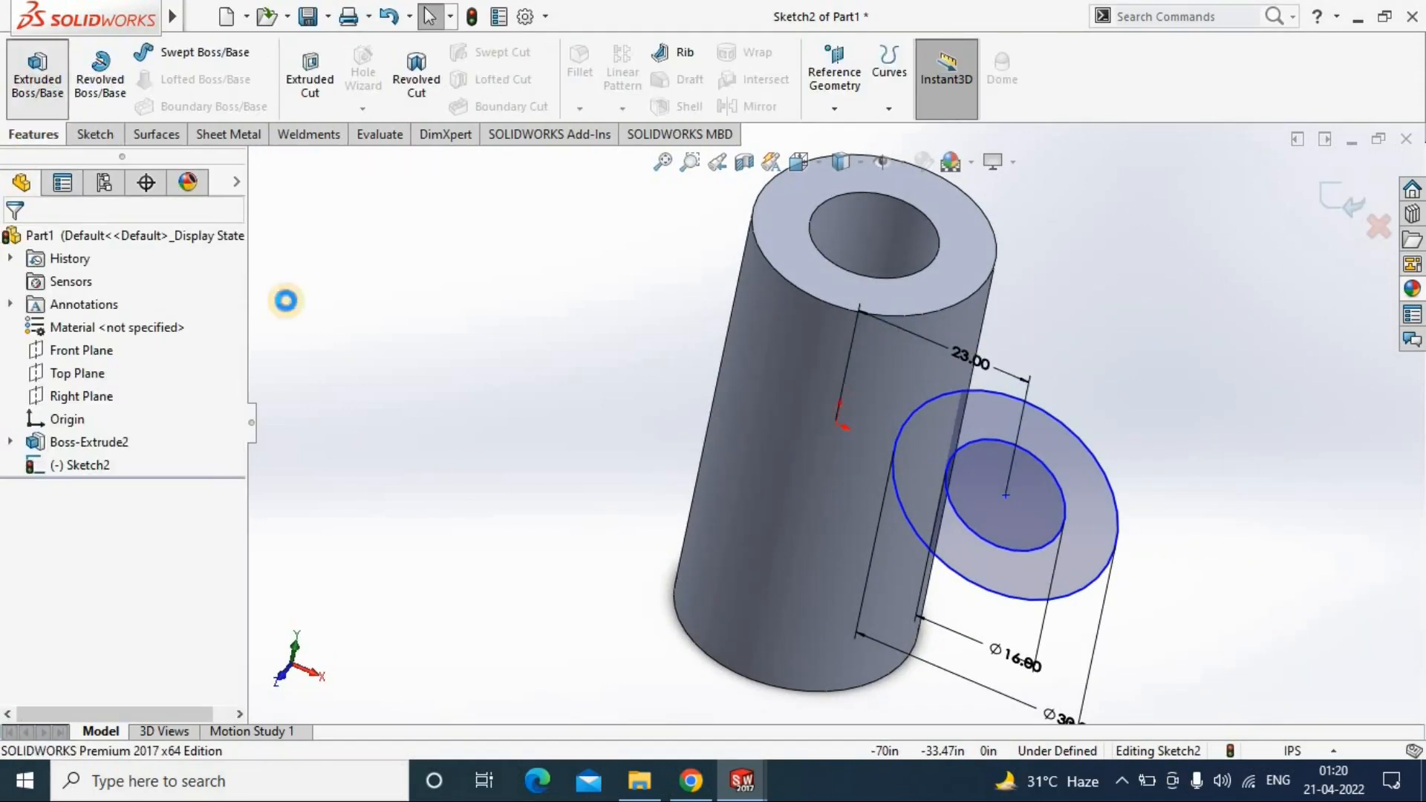
left_click(37, 77)
left_click(134, 367)
left_click(74, 467)
left_click(13, 241)
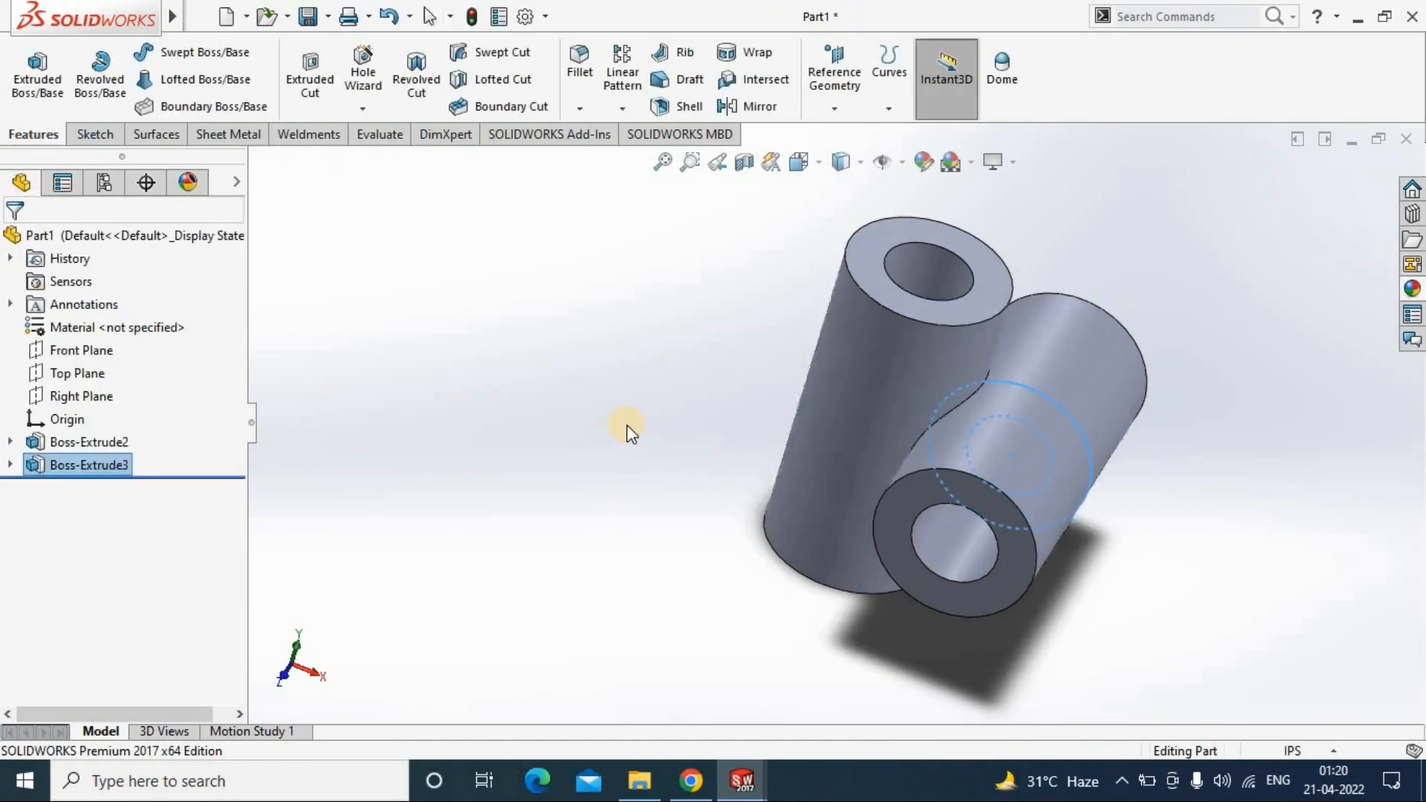
Step: Fillet the intersection between the two cylinders with a 5 in radius
left_click(919, 442)
double_click(72, 665)
key("BackSpace")
type("5")
key("Return")
left_click(13, 241)
middle_click_drag(593, 370, 788, 591)
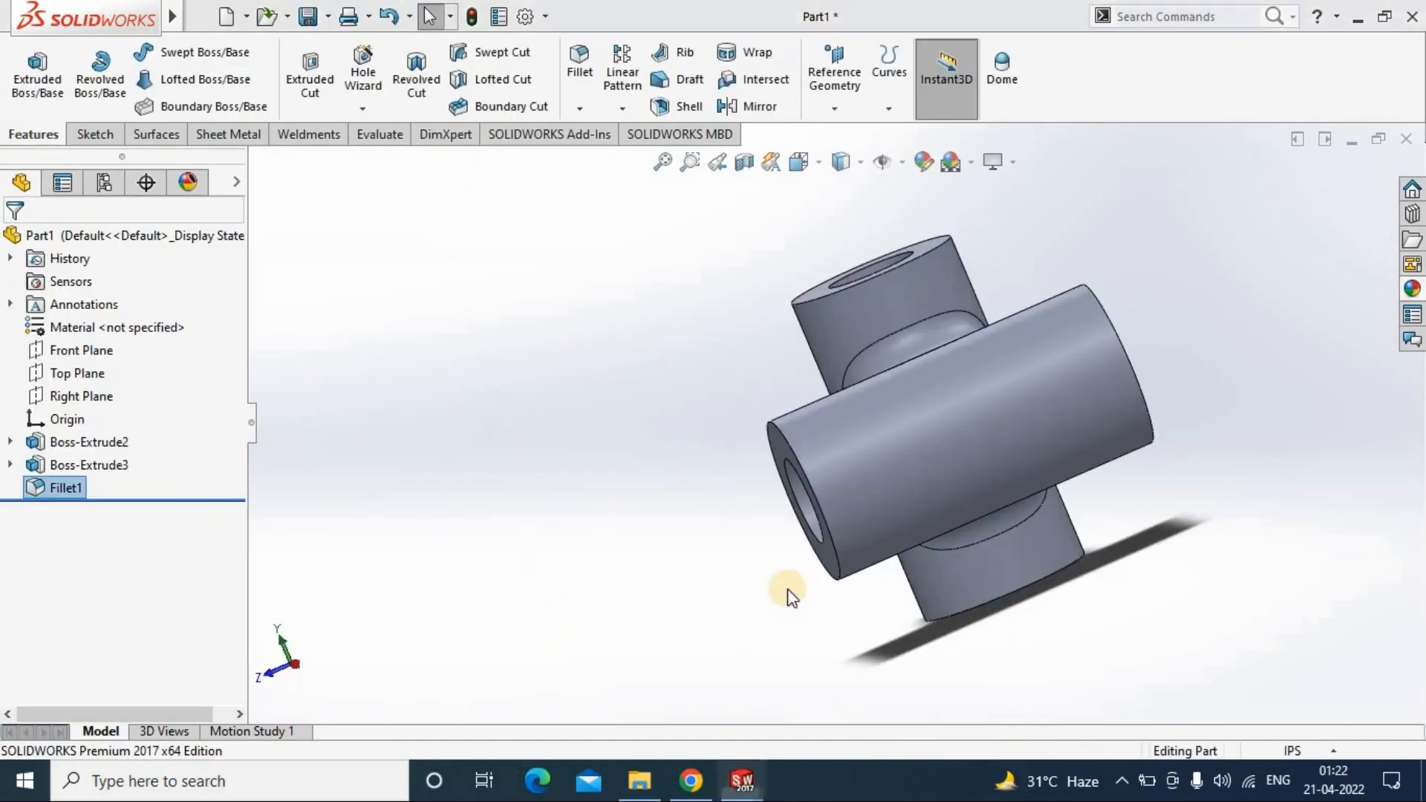
Step: Examine the metal appearances available in the appearance library
left_click(1412, 289)
left_click(1091, 198)
left_click(1171, 243)
scroll(1248, 582, "down", 5)
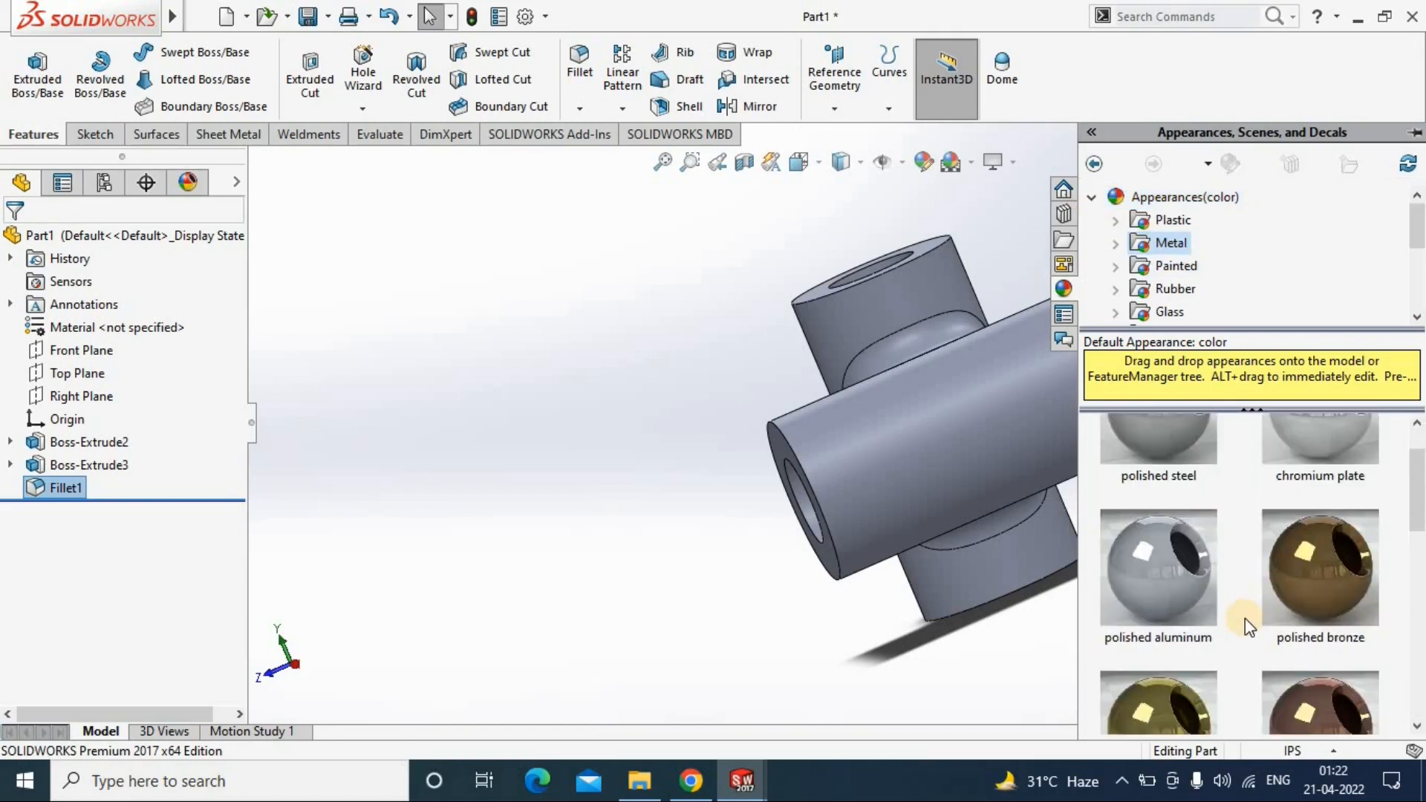
scroll(1244, 618, "down", 5)
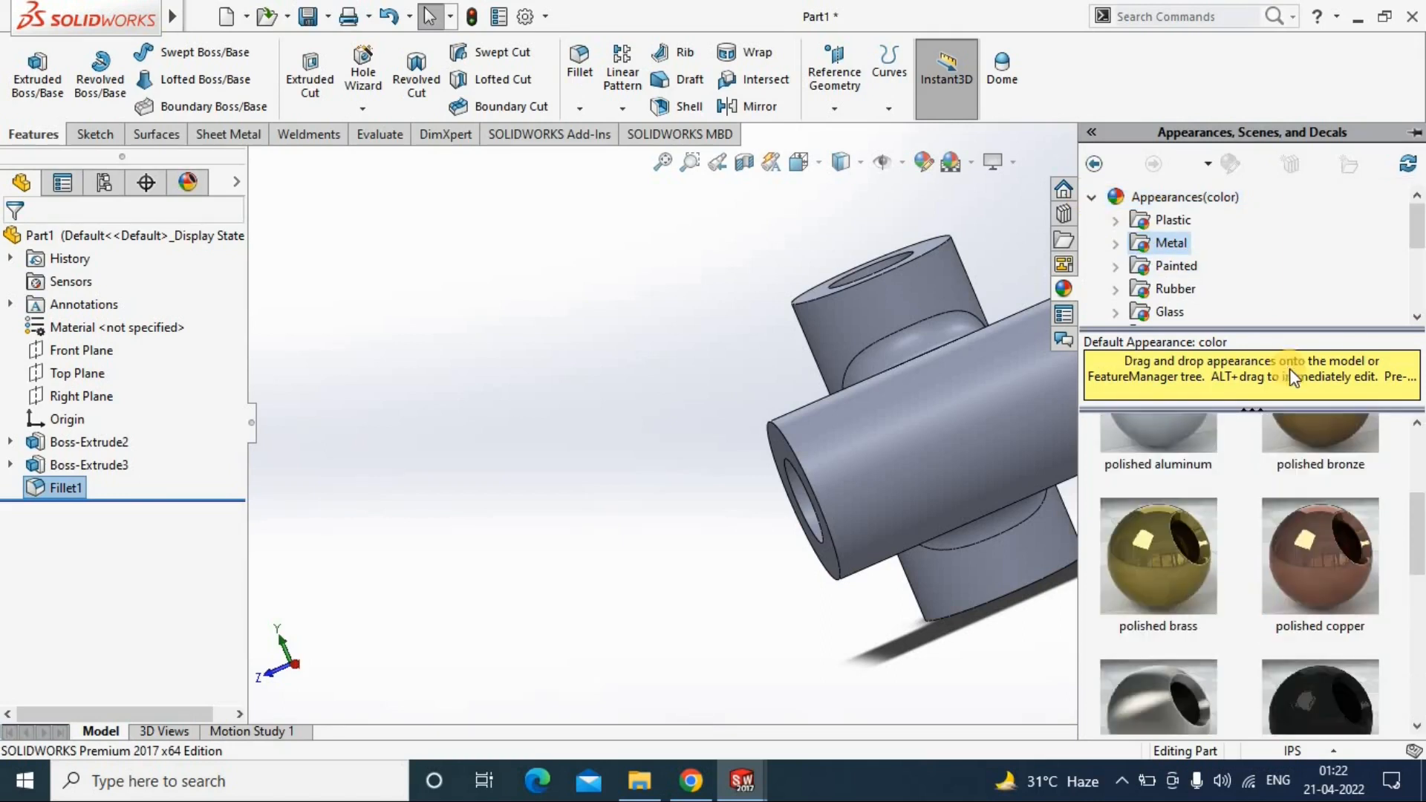
scroll(1158, 490, "up", 8)
left_click(950, 274)
left_click(1032, 293)
left_click(1412, 289)
left_click(1039, 638)
Step: Apply a black appearance from the appearance library to the part
left_click(1412, 289)
left_click_drag(1320, 477, 902, 356)
left_click(948, 315)
middle_click_drag(1122, 490, 1099, 371)
Step: Edit the part's appearance, picking a color from the standard swatches, and accept it
left_click(924, 169)
left_click(131, 675)
left_click(838, 453)
scroll(221, 621, "down", 3)
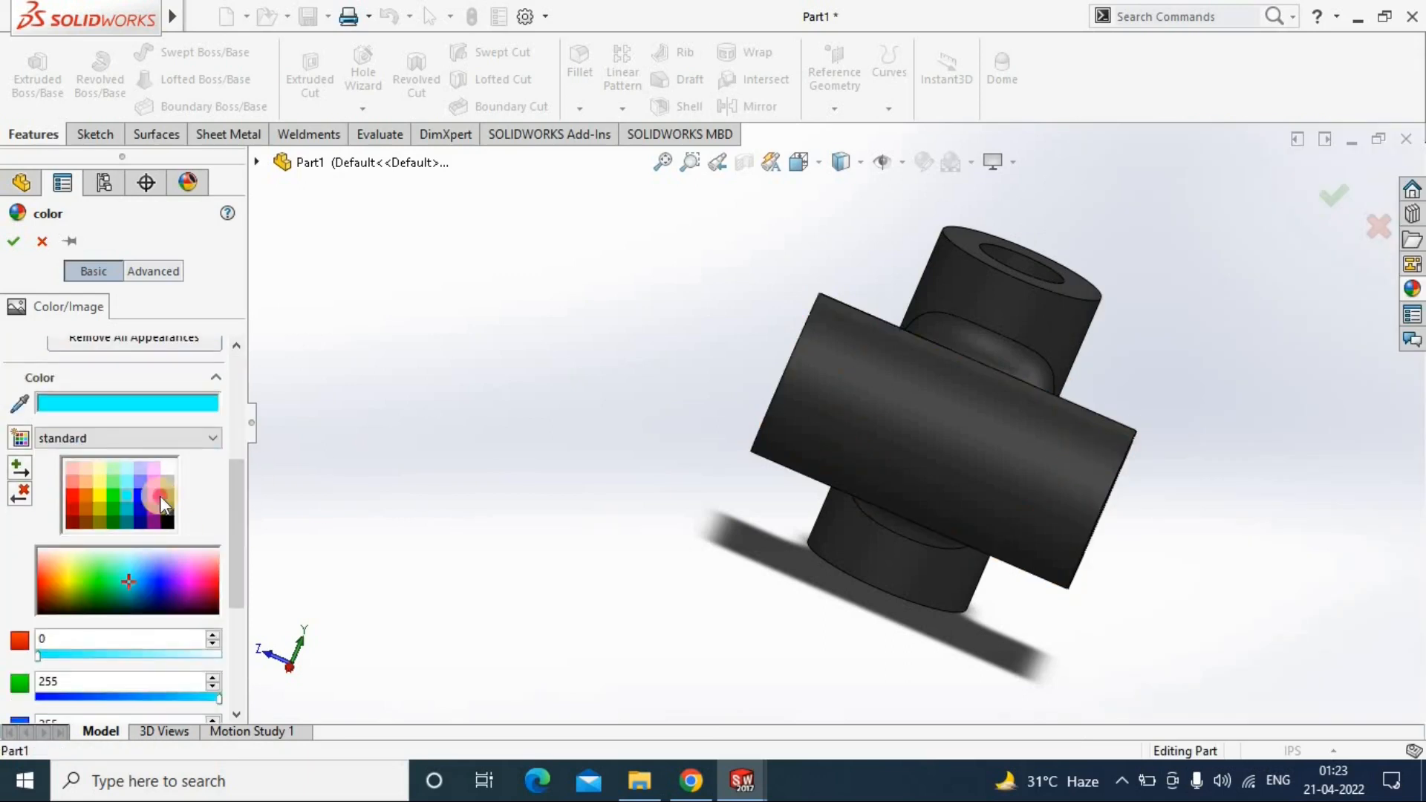
left_click(133, 503)
left_click(14, 242)
Step: Save the part in the "solidworks drawing parts" folder as "cross link joint part2"
middle_click_drag(391, 467, 904, 374)
left_click(325, 26)
left_click(332, 262)
left_click(307, 17)
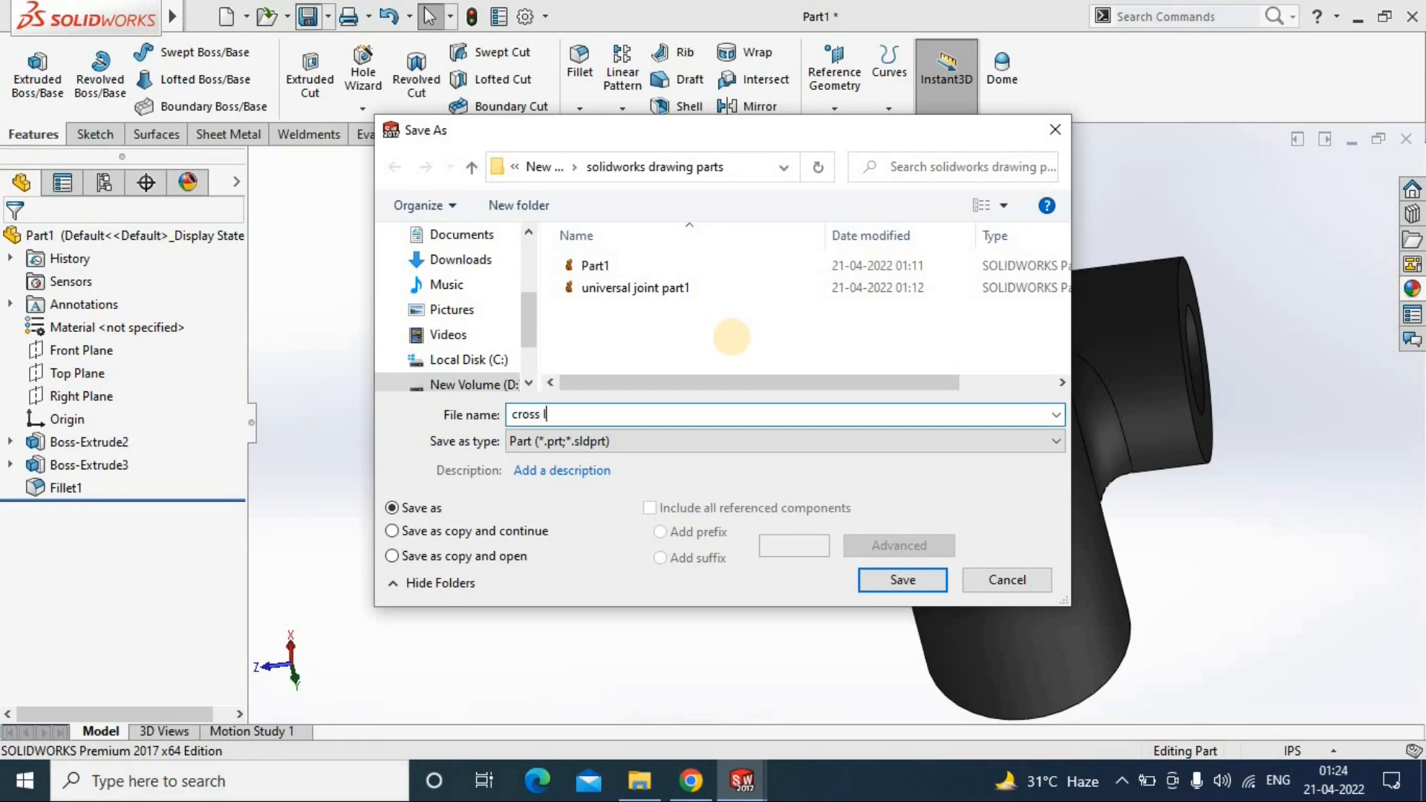
key("Return")
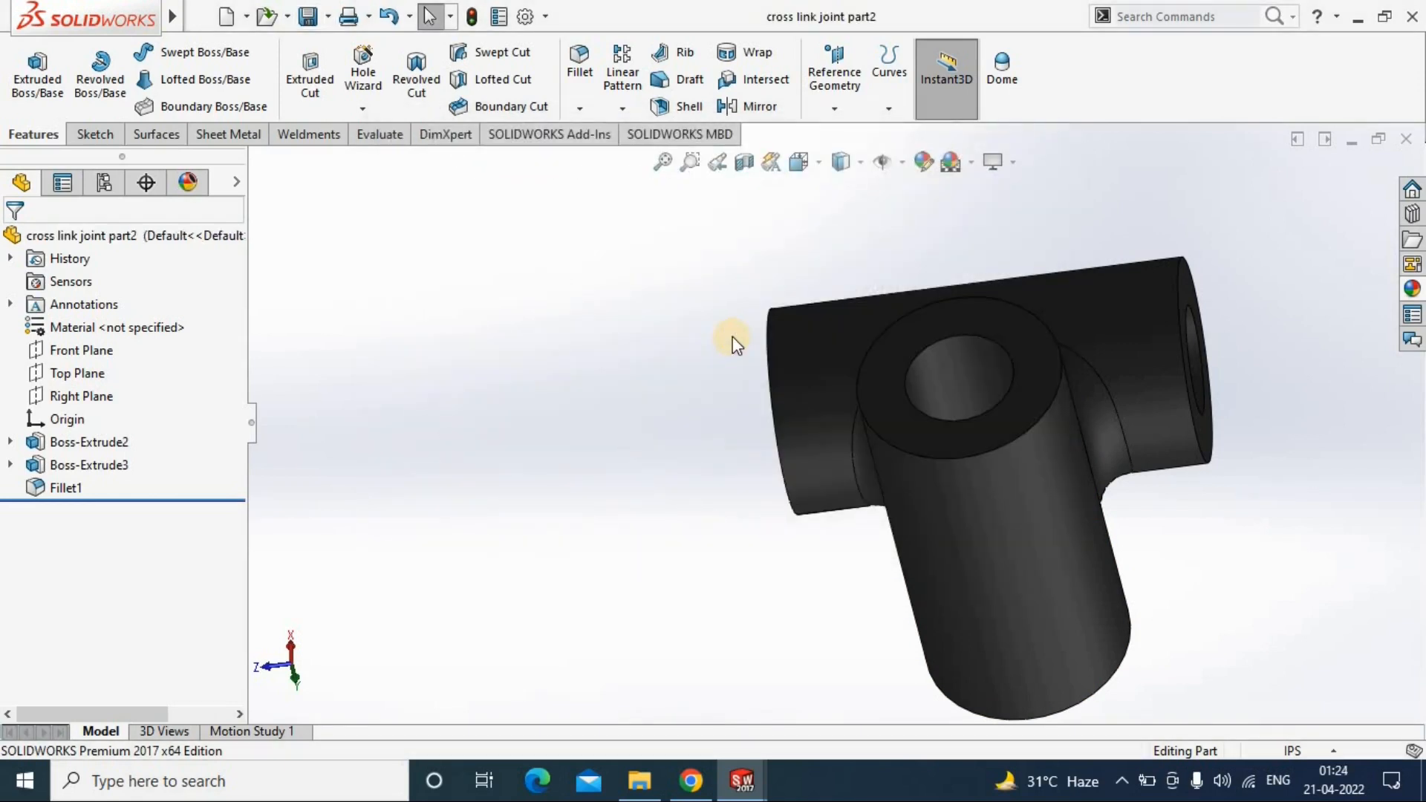
Step: Start a new part and sketch a circle centred on the origin on the Right Plane
key("ctrl+n")
key("Return")
left_click(81, 397)
left_click(185, 365)
left_click(95, 135)
left_click(178, 52)
left_click(835, 422)
left_click(715, 424)
Step: Dimension the circle's diameter to 24 in
left_click(68, 78)
left_click(606, 487)
type("24")
key("Return")
Step: Extrude the circle 8 in with a Blind end condition to form the pin head
left_click(31, 135)
left_click(37, 77)
type("8")
key("Return")
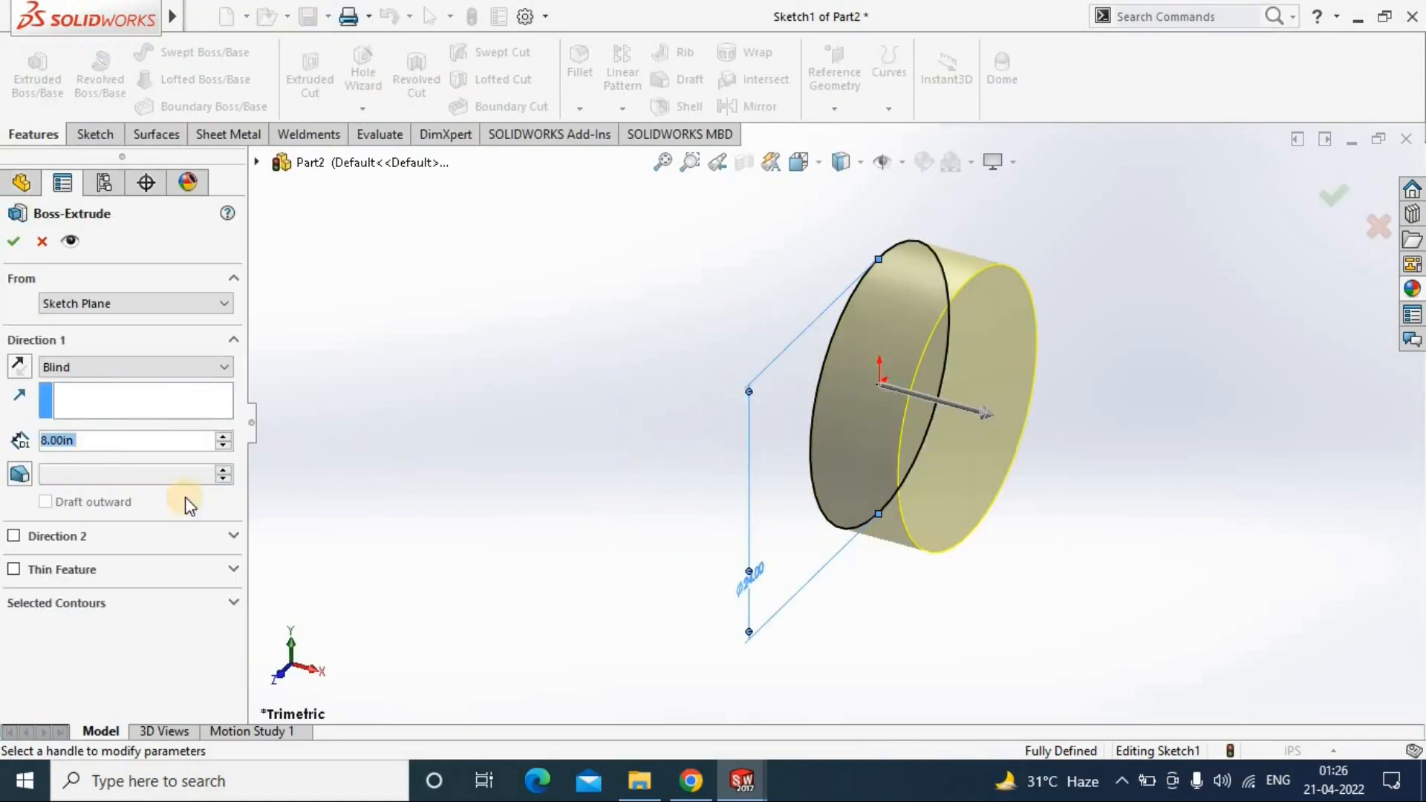
left_click(14, 242)
Step: Chamfer the circular edge at the origin side of the pin head by 1 in at 45 degrees
mouse_move(741, 780)
left_click(936, 722)
left_click(636, 496)
left_click(580, 108)
left_click(610, 161)
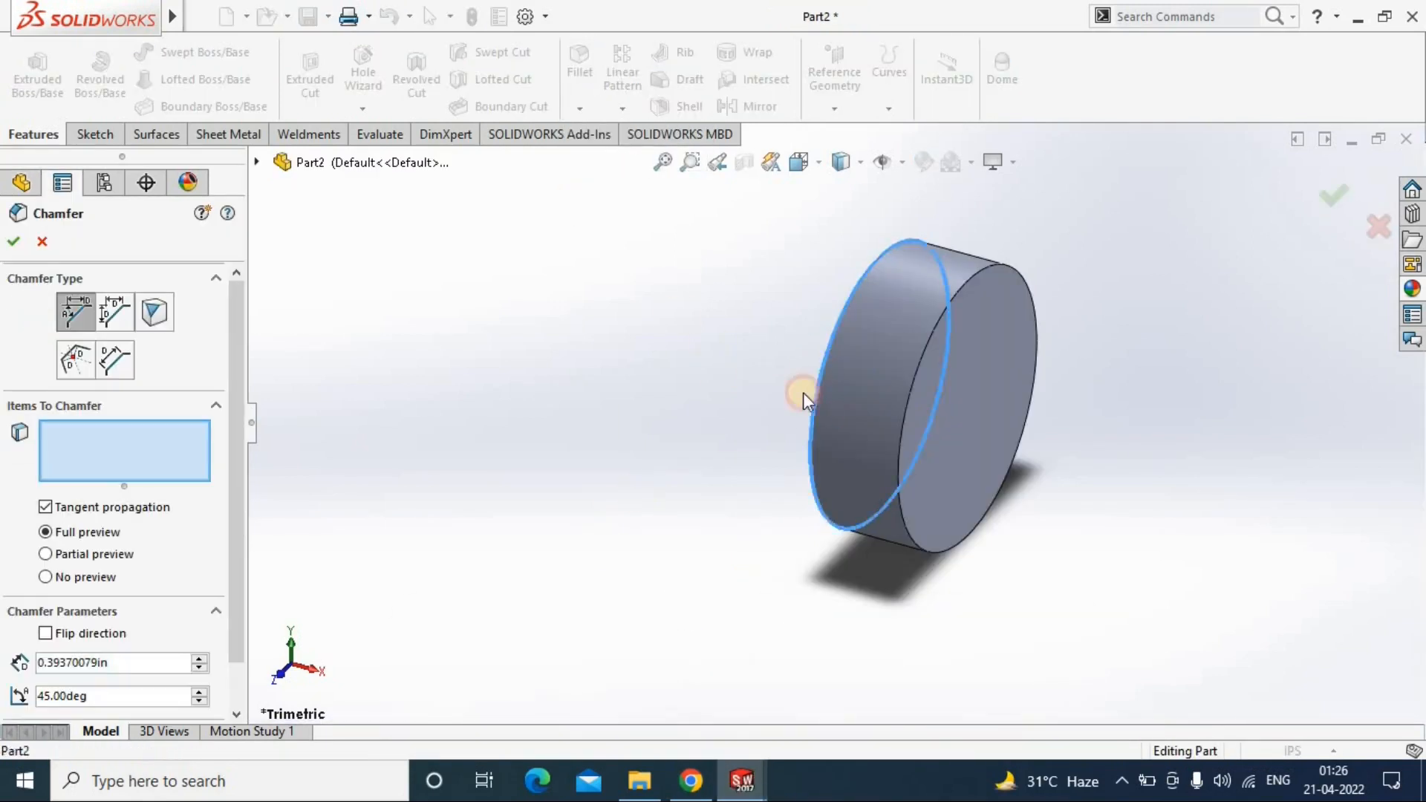
left_click(819, 396)
key("BackSpace")
key("BackSpace")
type("1")
key("Return")
left_click(13, 241)
Step: On the head's unchamfered flat face, sketch a circle centred on the head's axis
right_click(980, 438)
left_click(1100, 404)
middle_click_drag(609, 485, 792, 450)
left_click(102, 135)
left_click(179, 53)
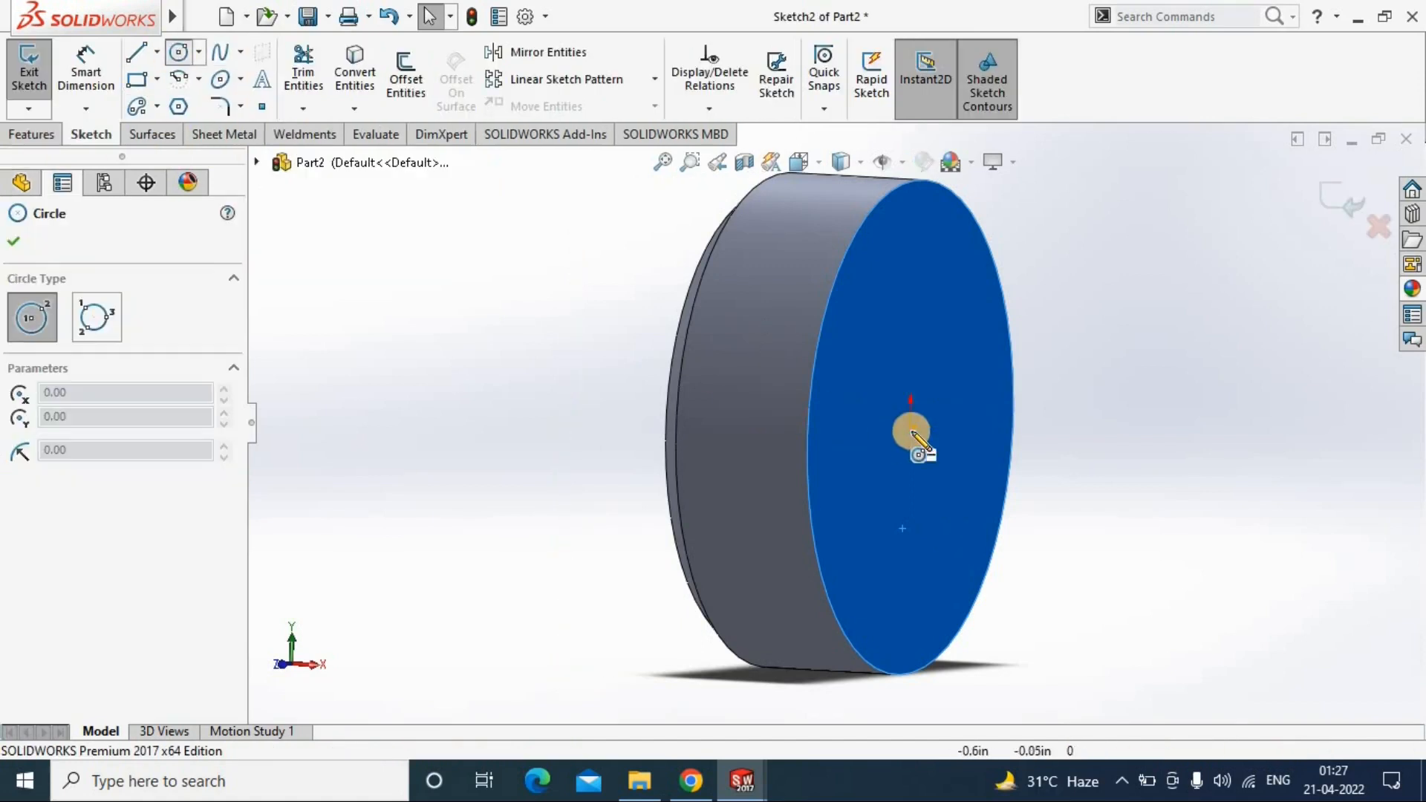
left_click(909, 427)
left_click(951, 497)
Step: Dimension the shank circle's diameter to 16 in
left_click(85, 73)
left_click(860, 483)
left_click(629, 493)
type("16")
key("Return")
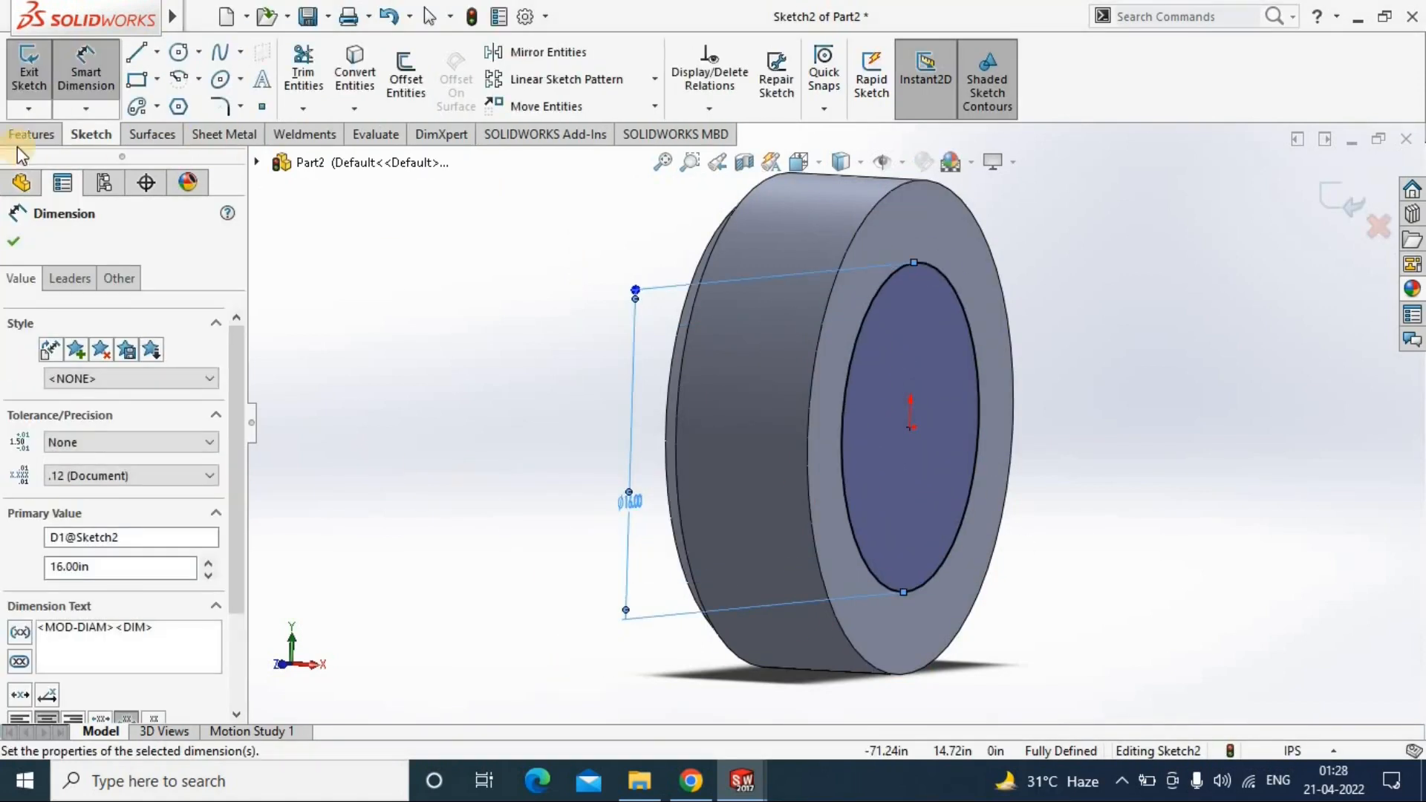
Step: Extrude the shank circle 105 in from the head, merged with the existing body
left_click(31, 134)
left_click(37, 75)
type("100")
scroll(697, 498, "down", 5)
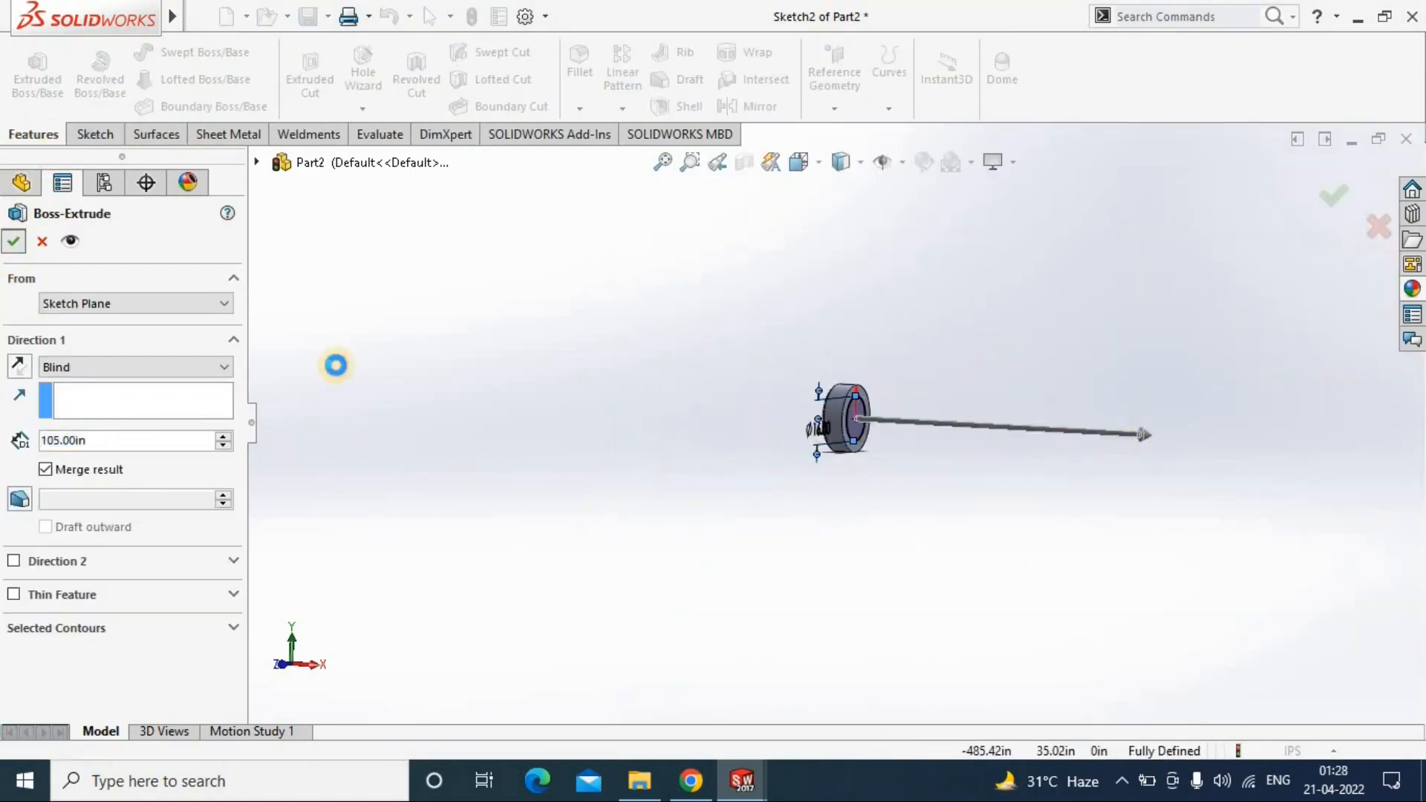
key("Return")
Step: Chamfer the circular edge at the free end of the shank
scroll(1257, 477, "up", 4)
left_click(867, 392)
left_click(12, 243)
Step: On the Top Plane, sketch a small circle on the pin's axis near the free end, about 92 in from the head
left_click(77, 374)
left_click(132, 337)
left_click(95, 134)
left_click(178, 52)
left_click(1081, 423)
left_click(1098, 439)
Step: Dimension the small circle's diameter to 4 in
left_click(85, 71)
left_click(1081, 446)
left_click(1082, 505)
type("4")
key("Return")
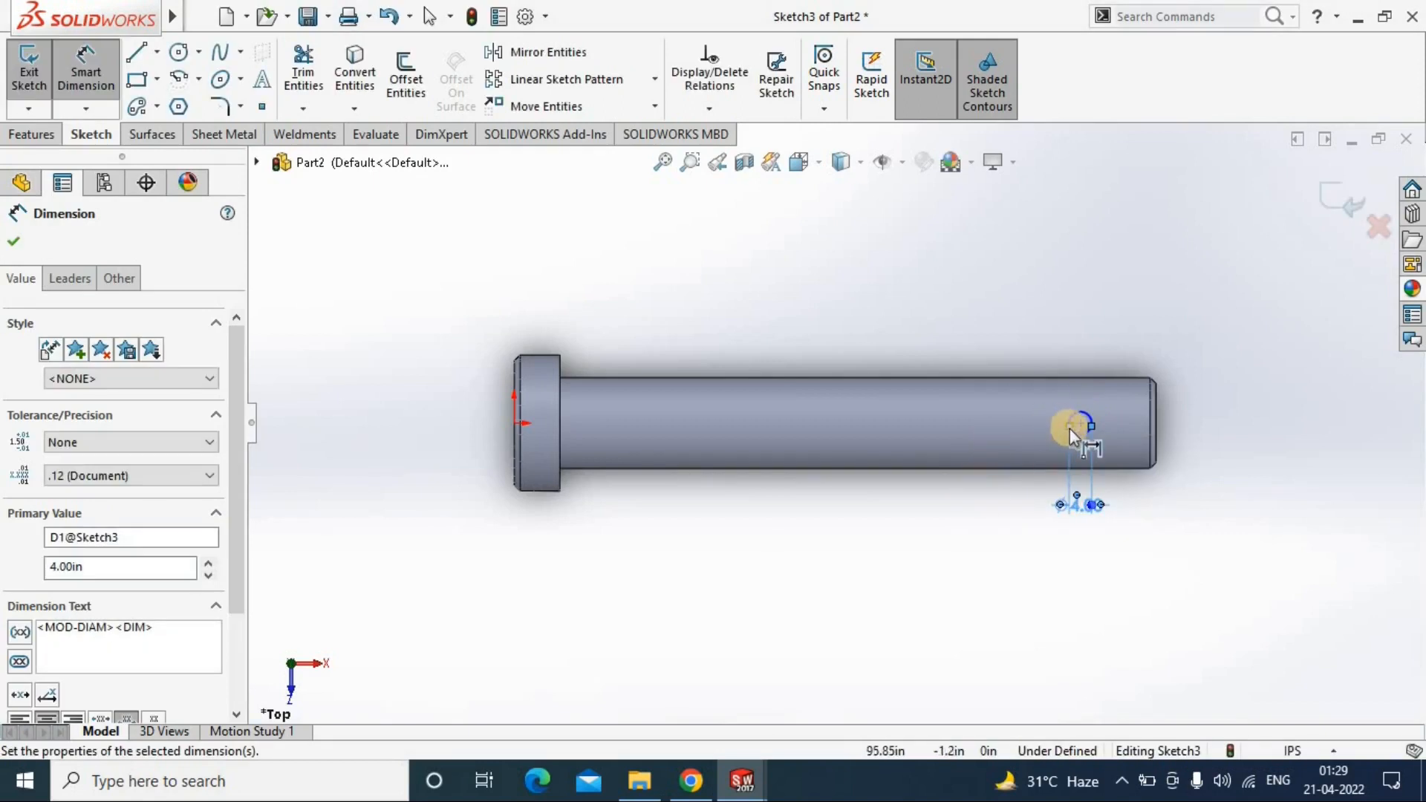
Step: Dimension the small circle's center 94 in from the face of the head where the shank begins
left_click(1080, 424)
left_click(560, 421)
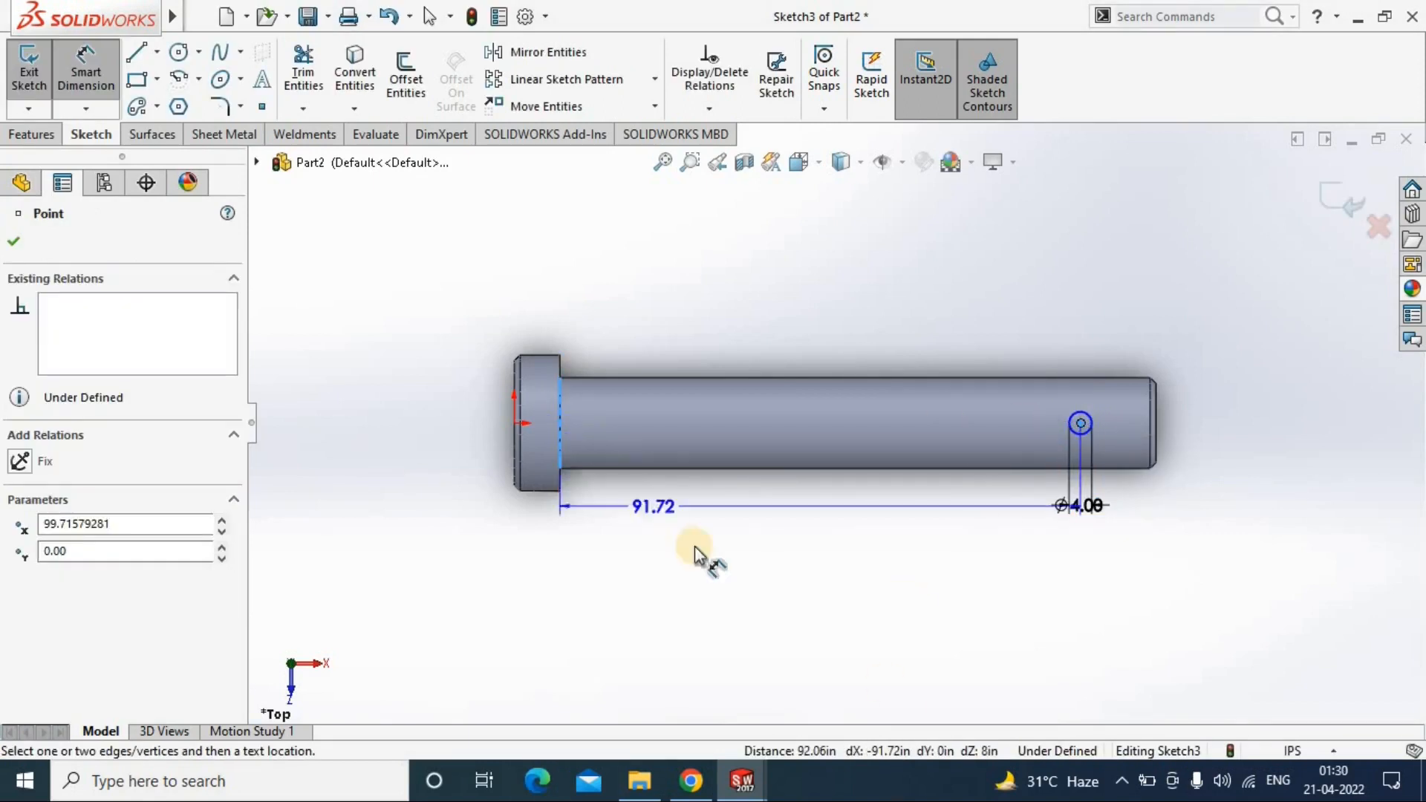
left_click(776, 580)
type("94")
key("Return")
middle_click_drag(874, 528, 828, 529)
Step: Cut the small circle through the shank in both directions from the sketch plane
left_click(31, 134)
left_click(309, 74)
left_click(138, 370)
left_click(89, 500)
middle_click_drag(564, 475, 809, 435)
left_click(14, 241)
Step: Apply the cast lead metal appearance to the whole pin part
left_click(616, 579)
left_click(924, 162)
left_click(1171, 244)
scroll(1190, 479, "down", 3)
scroll(1196, 490, "down", 3)
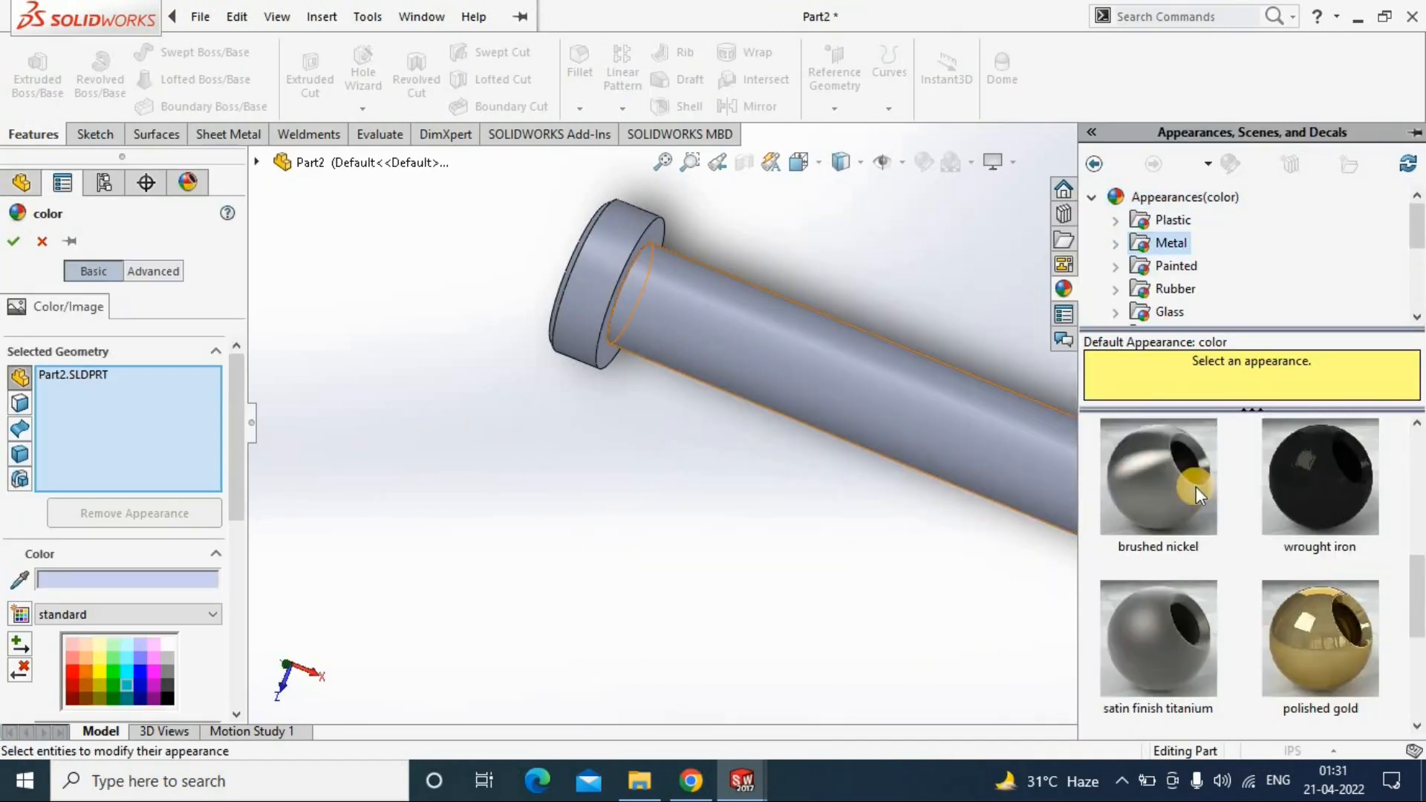
scroll(1220, 505, "down", 3)
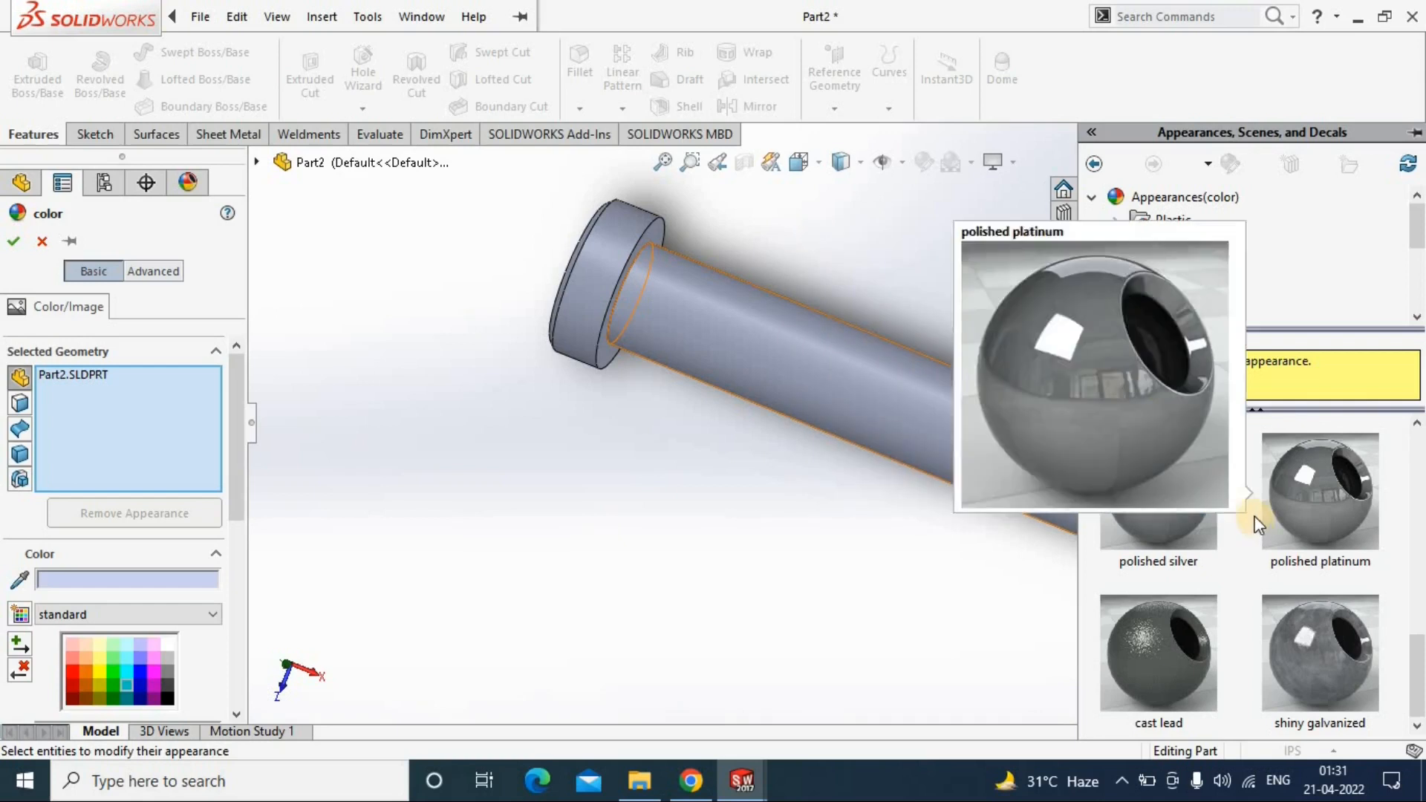
left_click(1207, 627)
Step: Try red and then set the pin's cast lead appearance to purple from the standard swatches
left_click(72, 707)
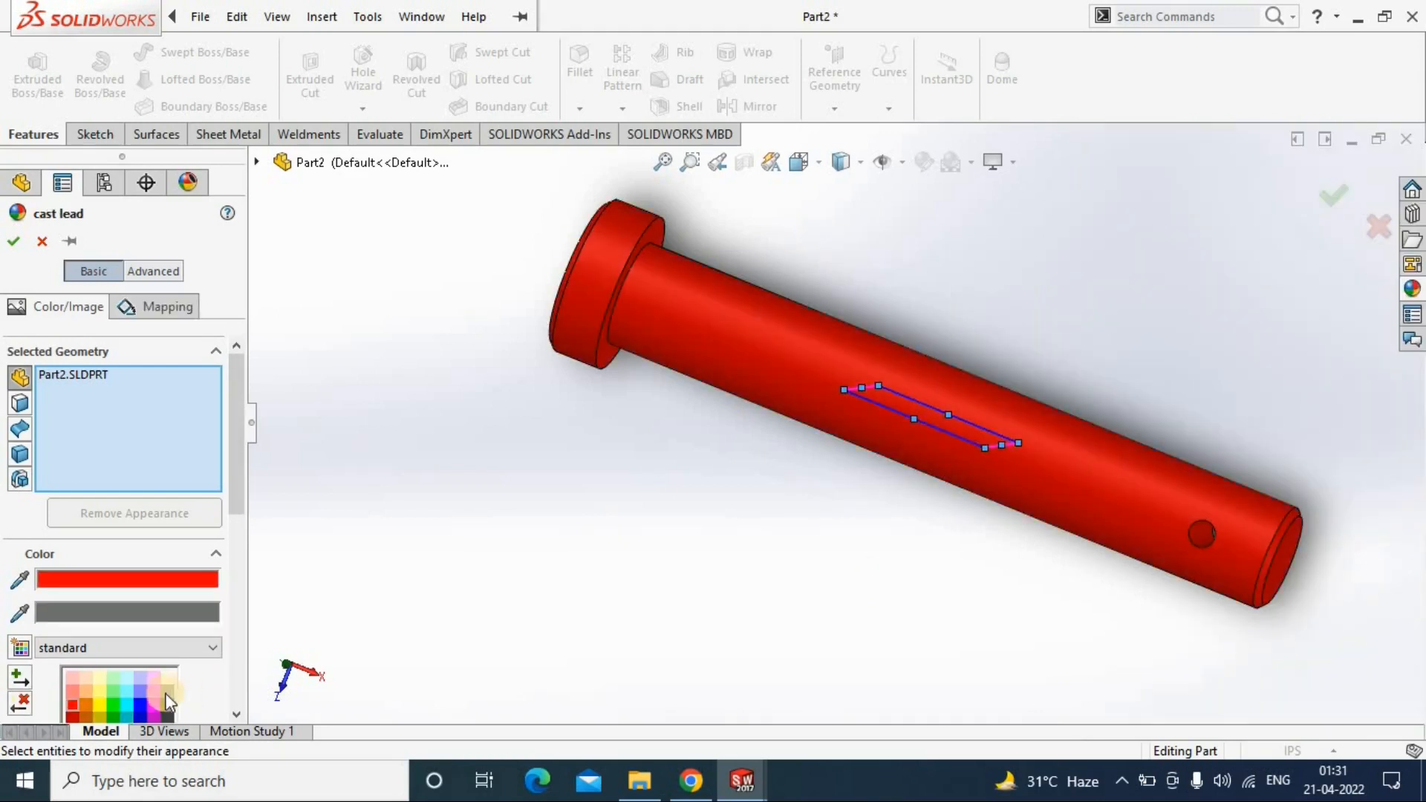
scroll(167, 691, "down", 3)
left_click(154, 511)
middle_click_drag(472, 632, 596, 466)
left_click(1328, 202)
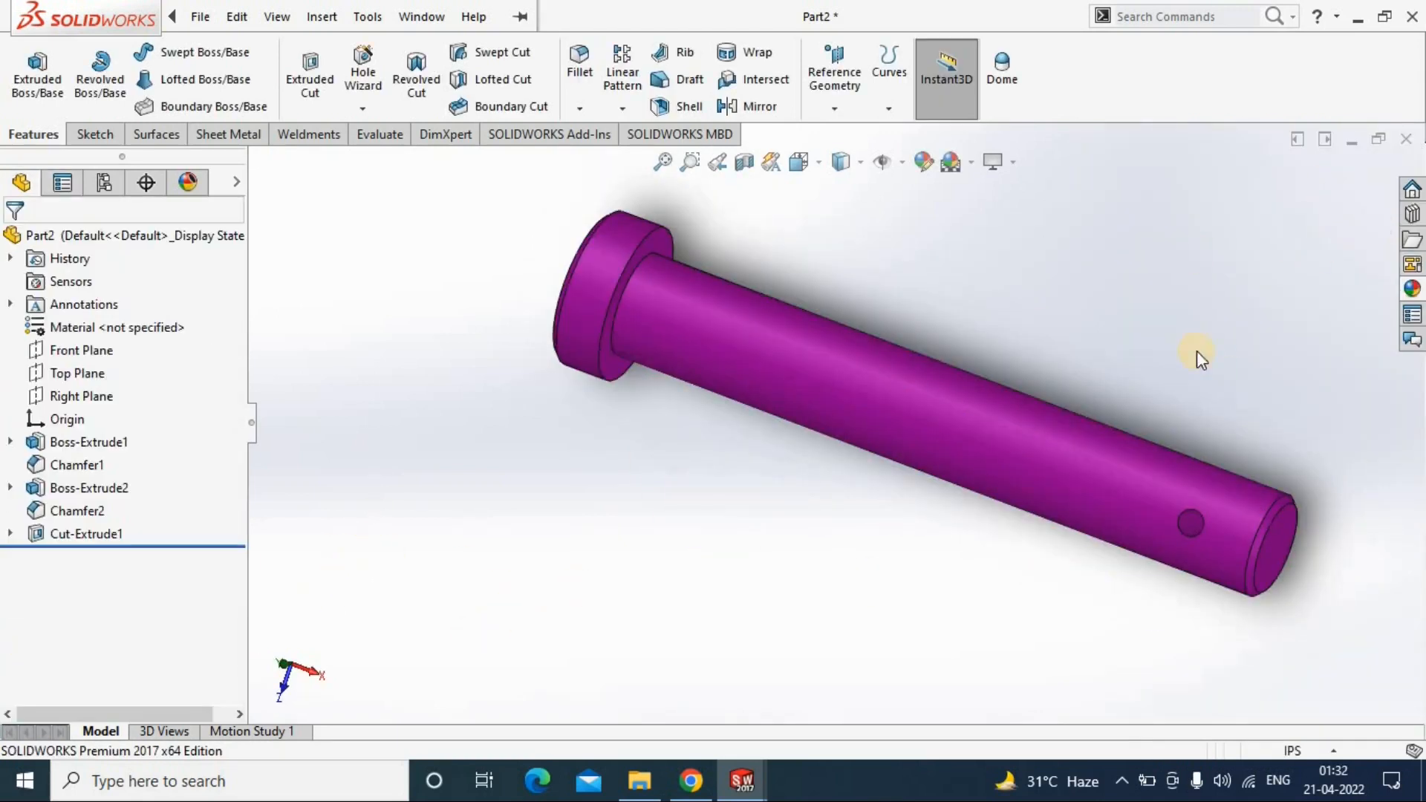
Step: Save the pin as nut[100]units in the solidworks drawing parts folder, and rename the file to bolt[100]units
left_click(240, 18)
left_click(246, 15)
left_click(308, 17)
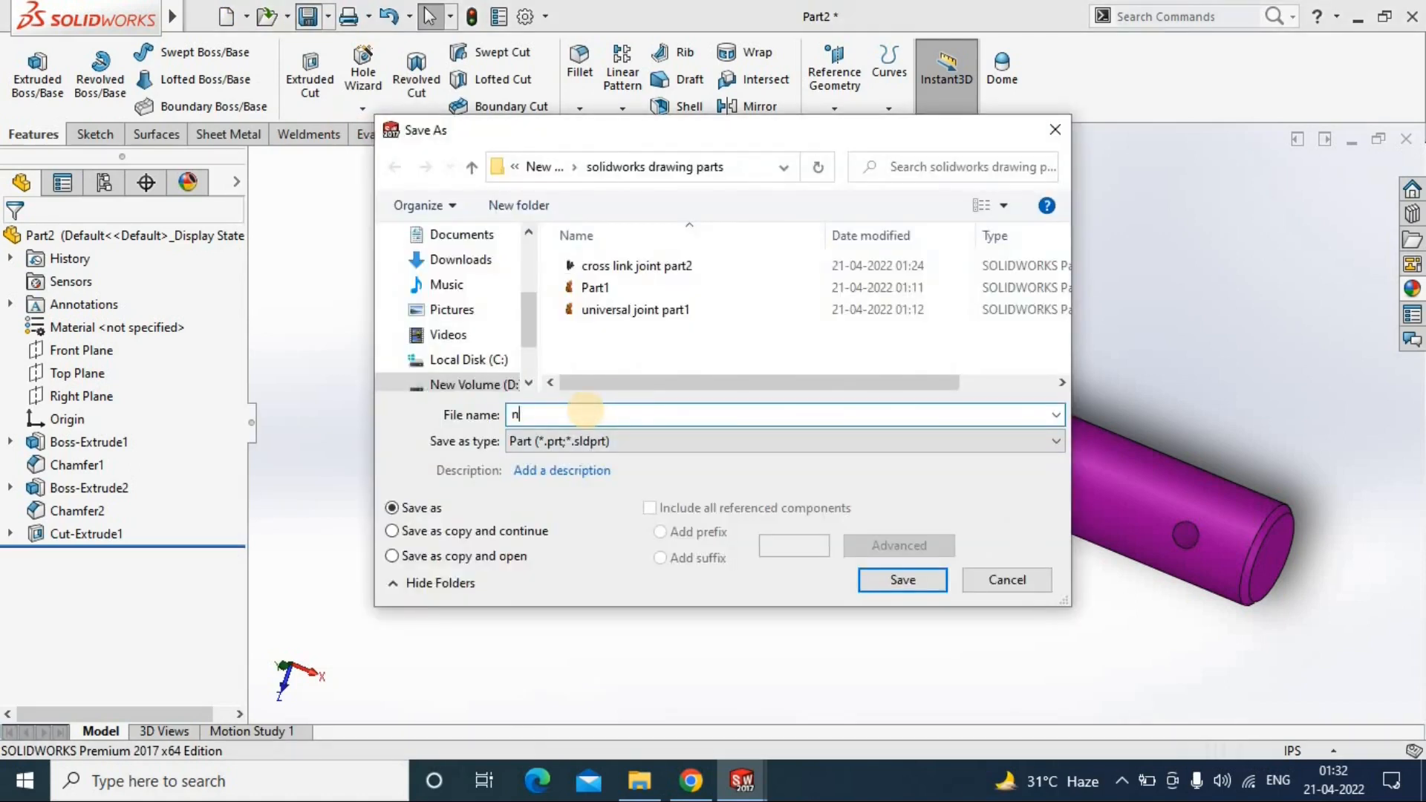
type("nut[100]units")
key("Return")
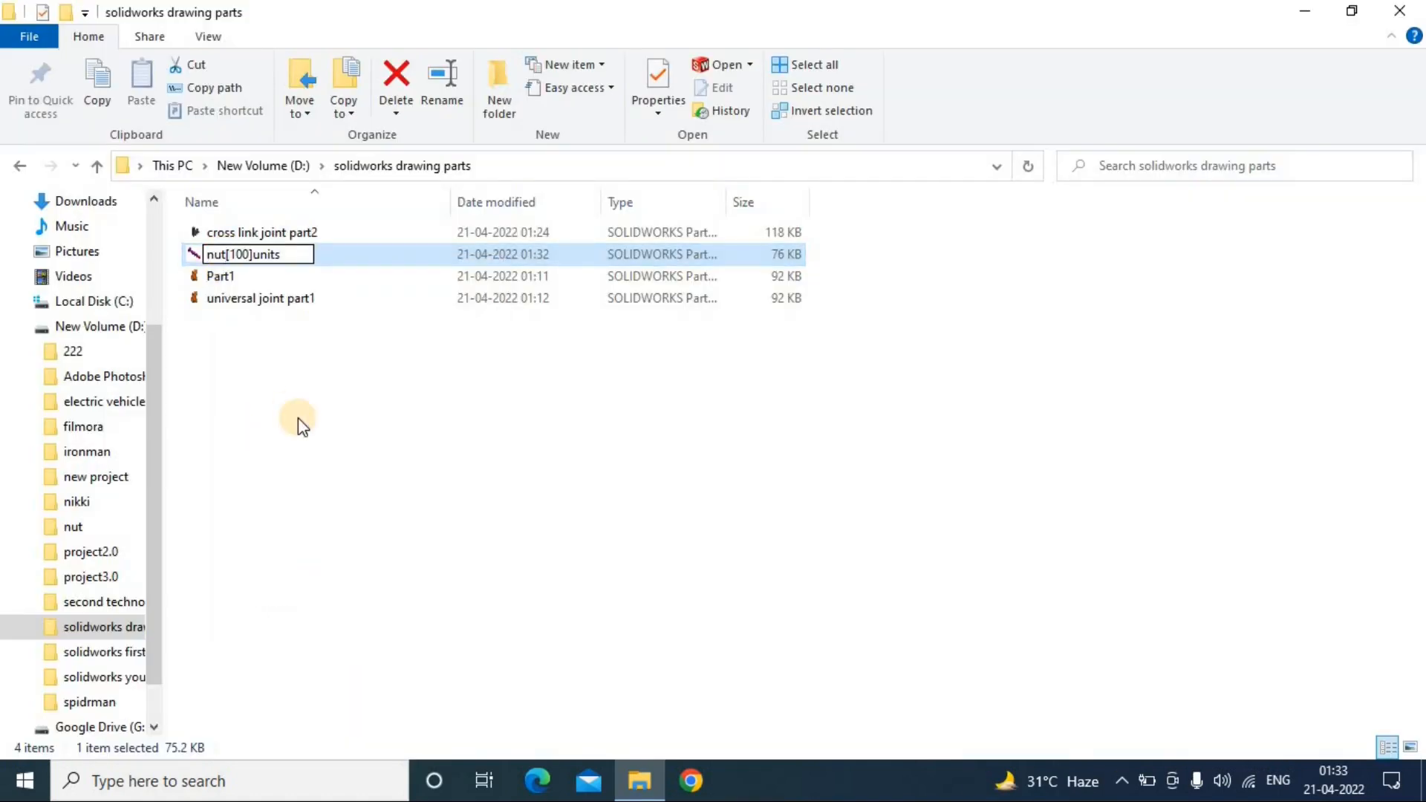
key("Return")
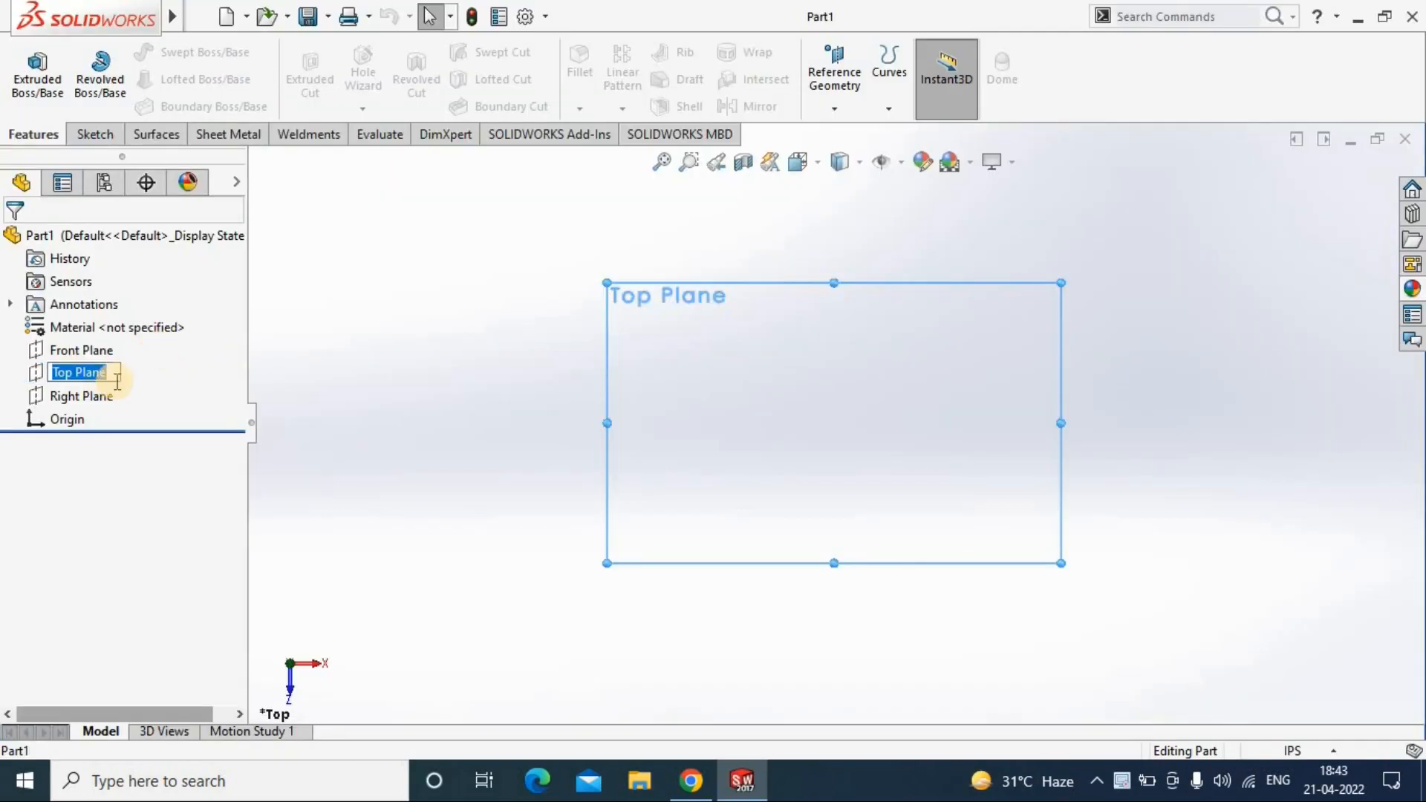
left_click(91, 375)
left_click(215, 339)
left_click(274, 413)
left_click(111, 135)
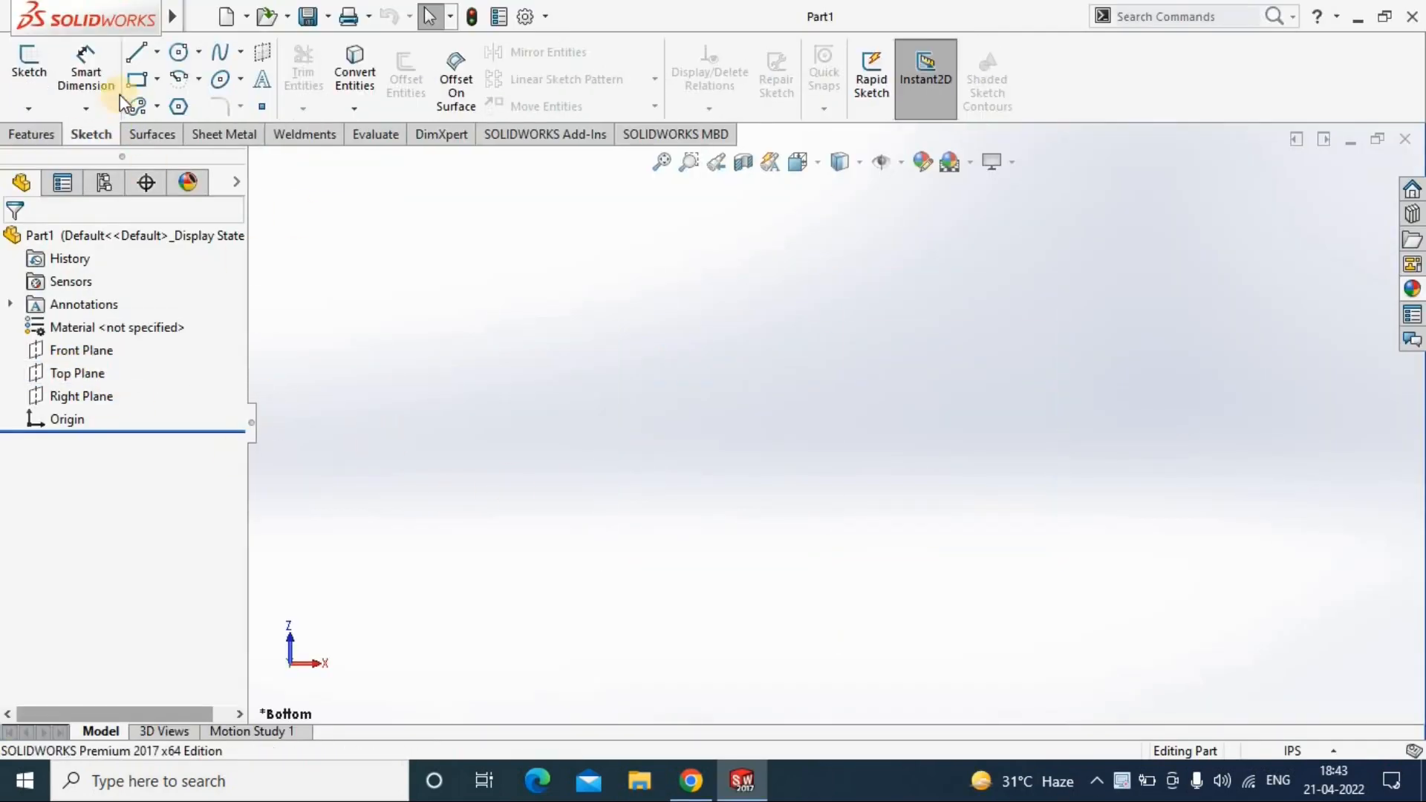
left_click(178, 53)
left_click(831, 423)
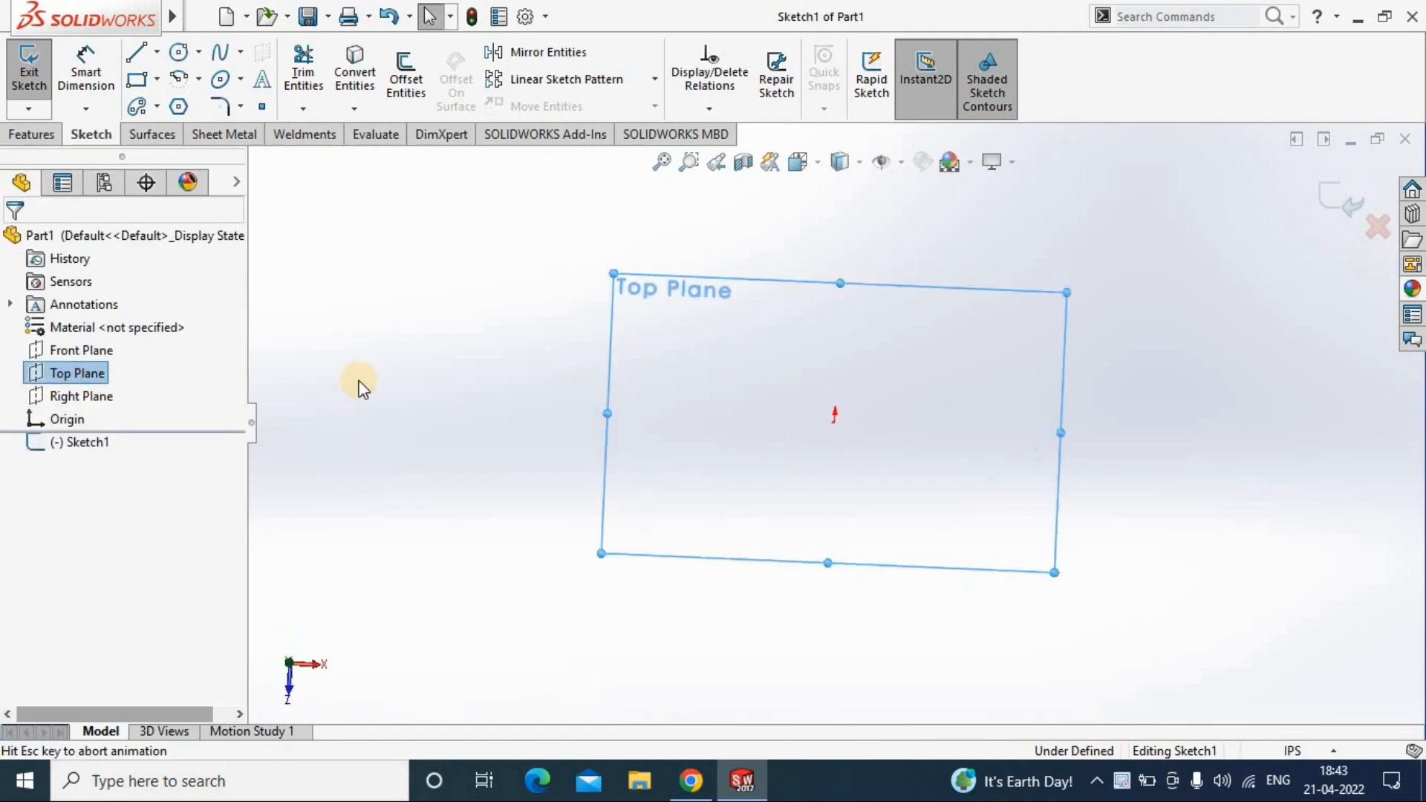
key("c")
key("Escape")
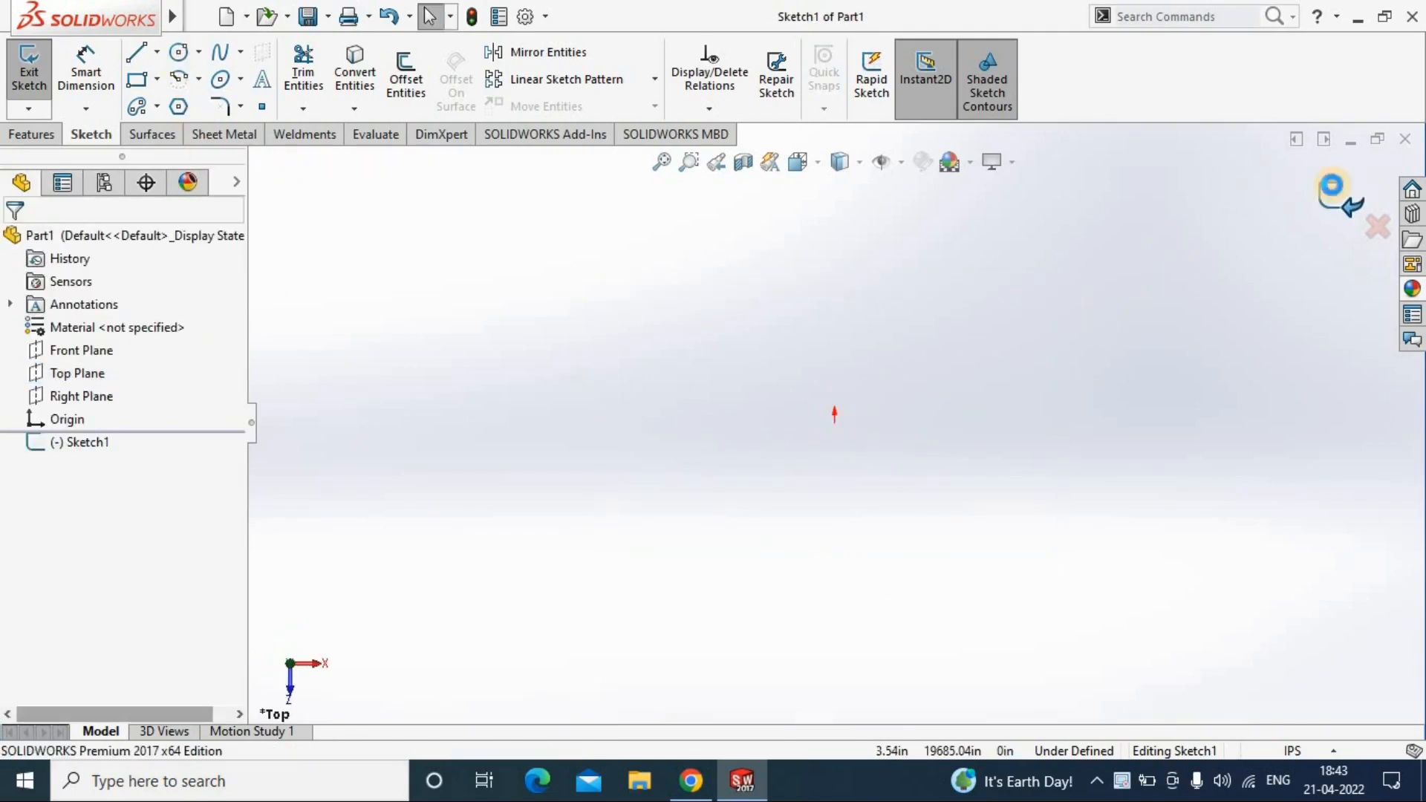
Step: Sketch two concentric circles centered on the origin on the Top Plane of the new part
left_click(834, 424)
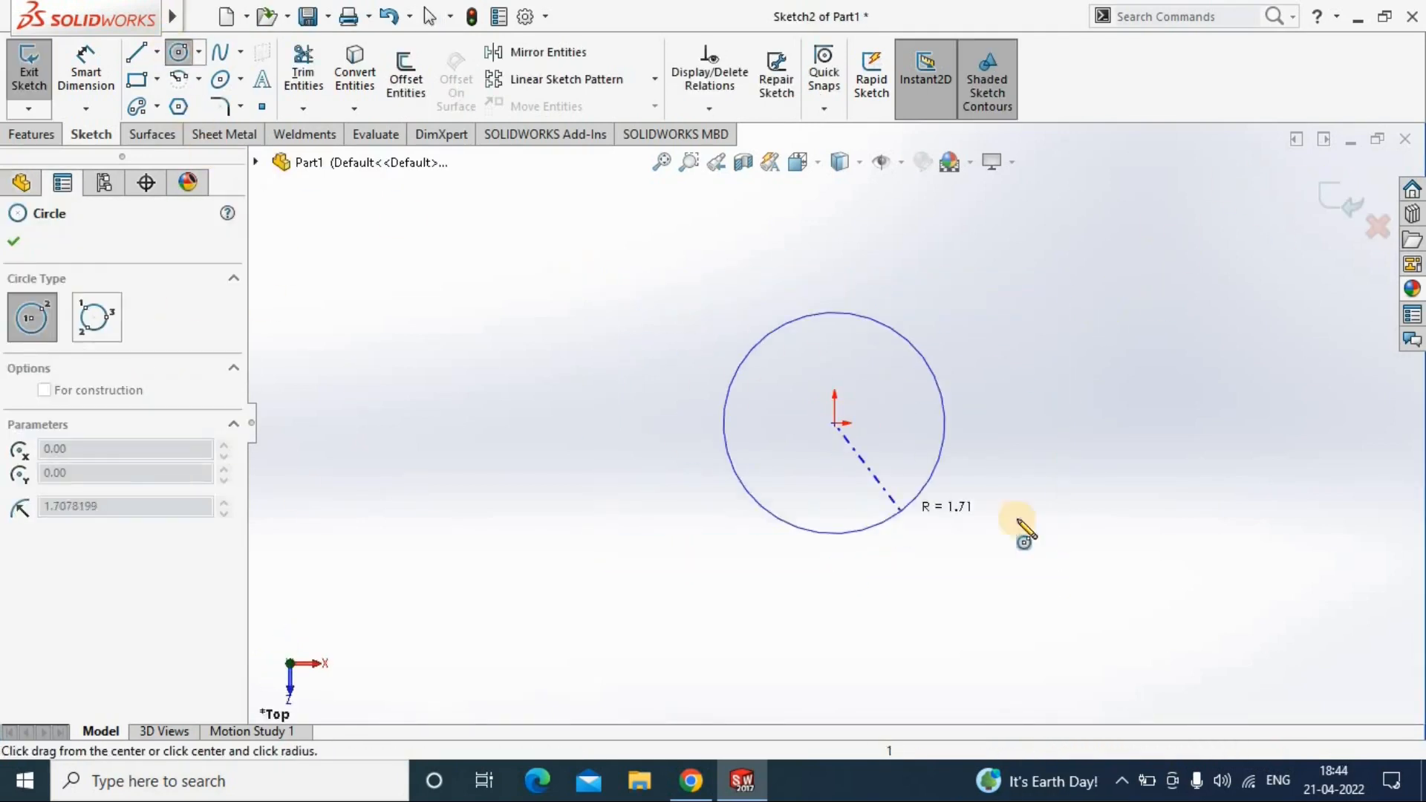
left_click(926, 594)
left_click_drag(834, 424, 867, 485)
Step: Dimension the outer circle's diameter to 24 in and the inner circle's to 16 in
left_click(86, 67)
left_click(644, 394)
left_click(519, 392)
type("24")
key("Return")
left_click(767, 446)
left_click(593, 485)
type("16")
key("Return")
Step: Extrude the ring profile 8 in with a Blind end condition
left_click(31, 135)
left_click(38, 74)
type("8")
key("Return")
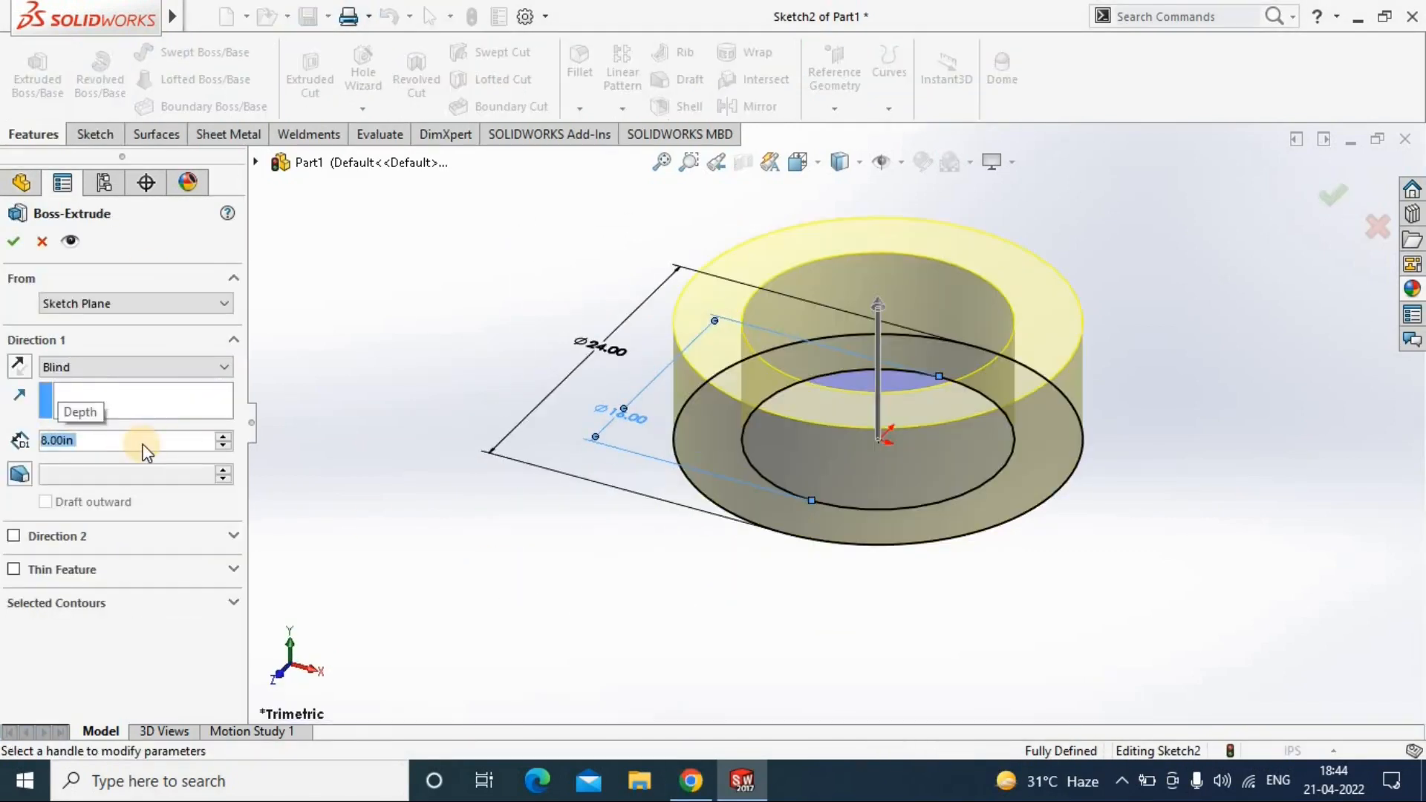
left_click(1325, 191)
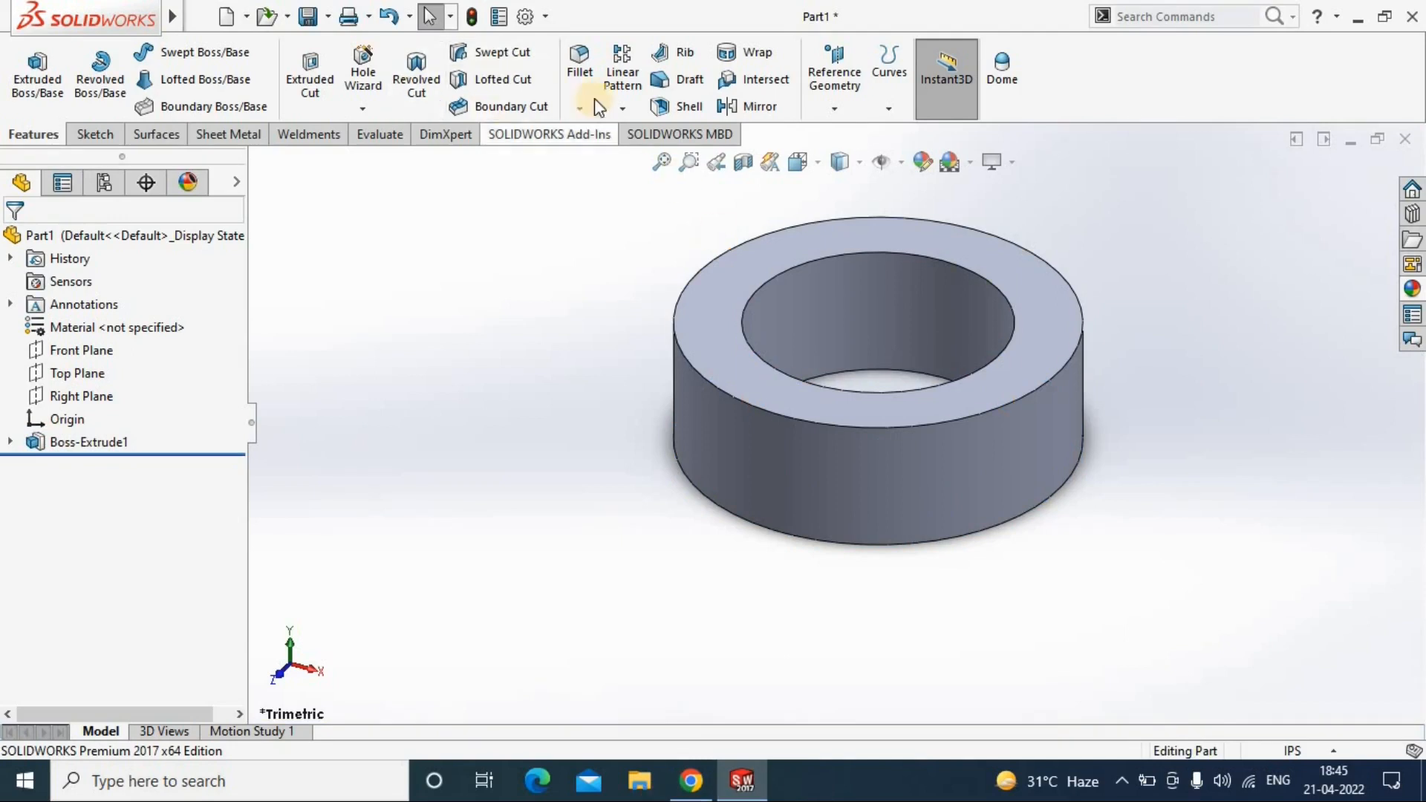
Step: Fillet the ring's upper outer edge with a 1 in radius
left_click(580, 72)
type("1")
key("Return")
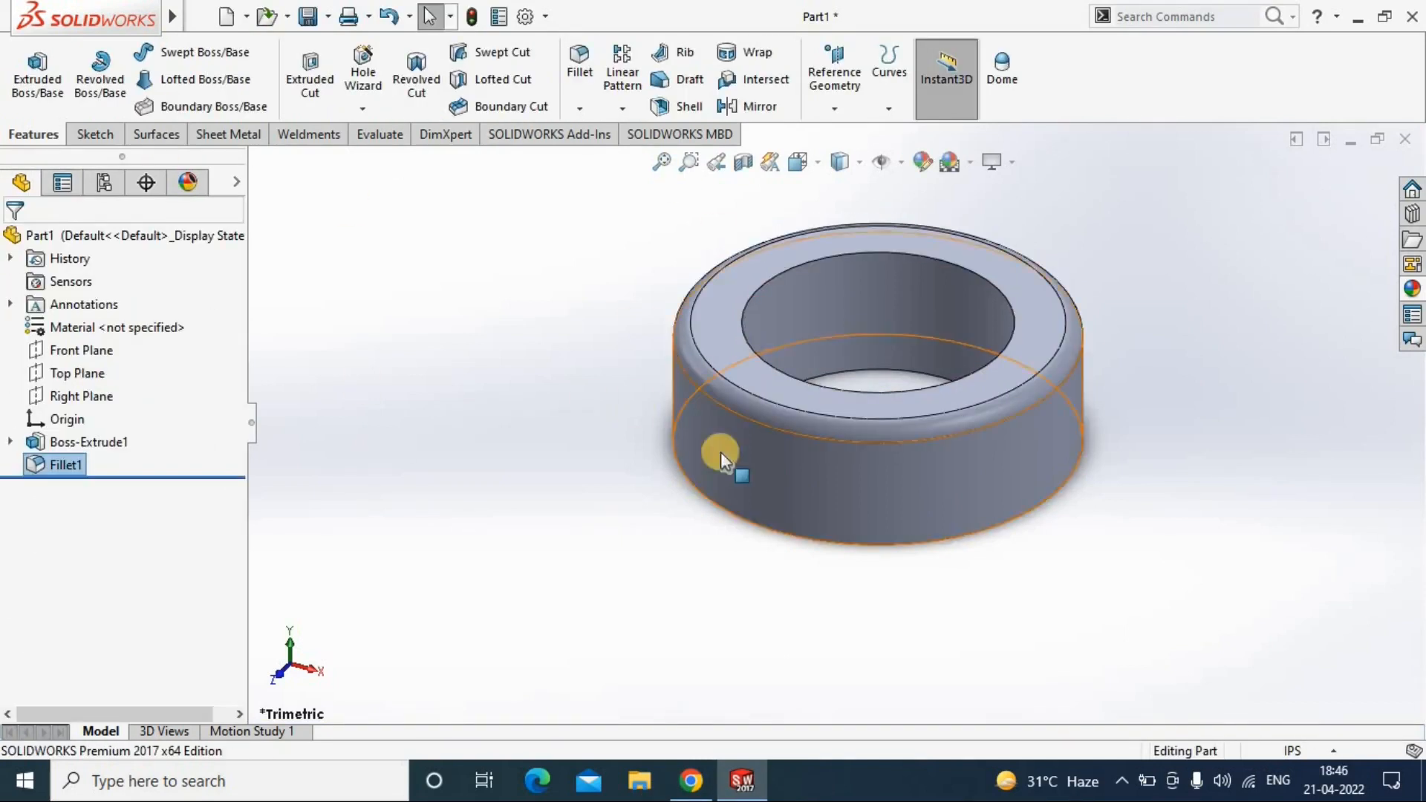
Step: Sketch a circle on the Front Plane, directly above the origin near the middle of the ring's height
left_click(115, 317)
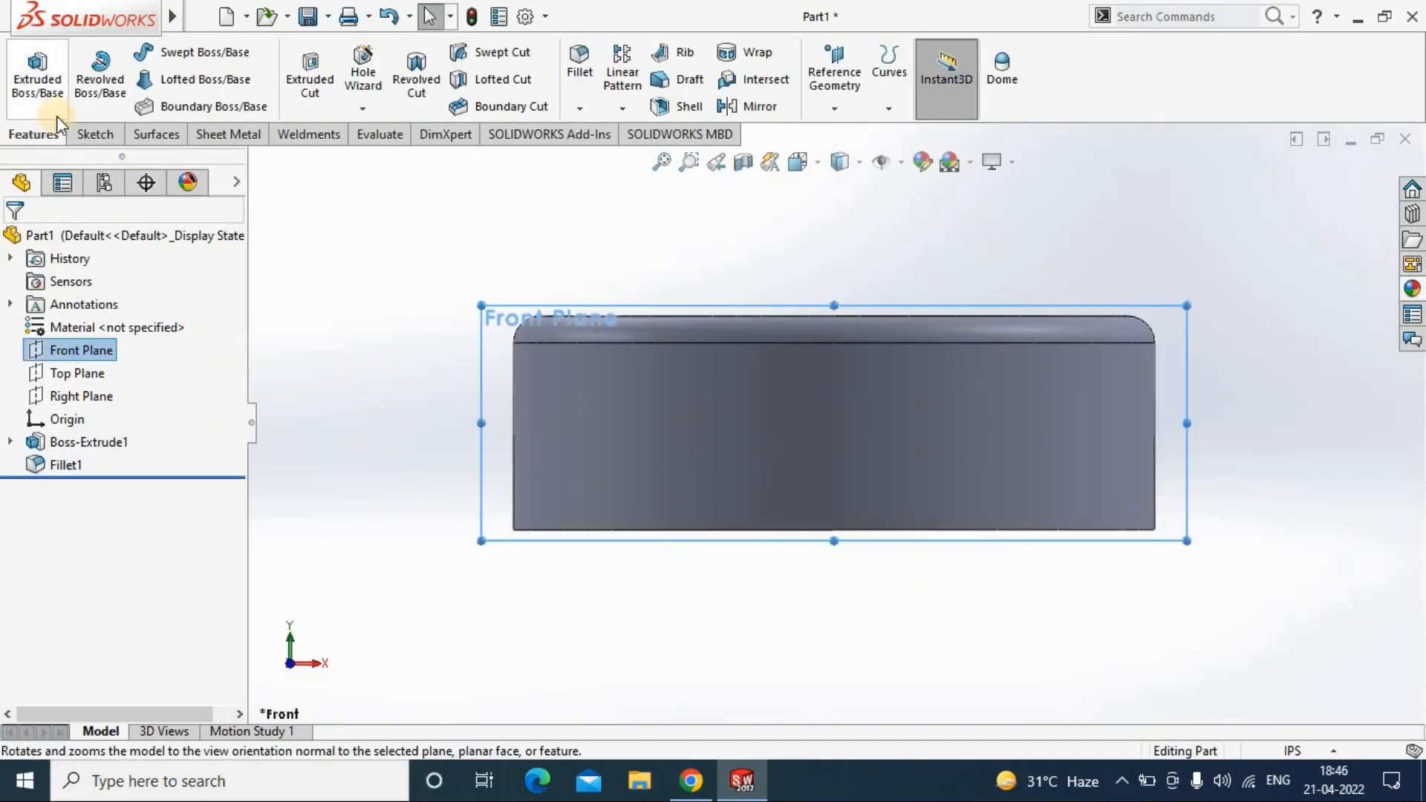
left_click(95, 135)
left_click(178, 53)
left_click(834, 427)
left_click(887, 458)
Step: Dimension the circle's diameter to 4 in and its center 4 in above the origin
left_click(87, 69)
left_click(891, 450)
left_click(1218, 472)
type("4")
key("Return")
left_click(835, 530)
left_click(834, 425)
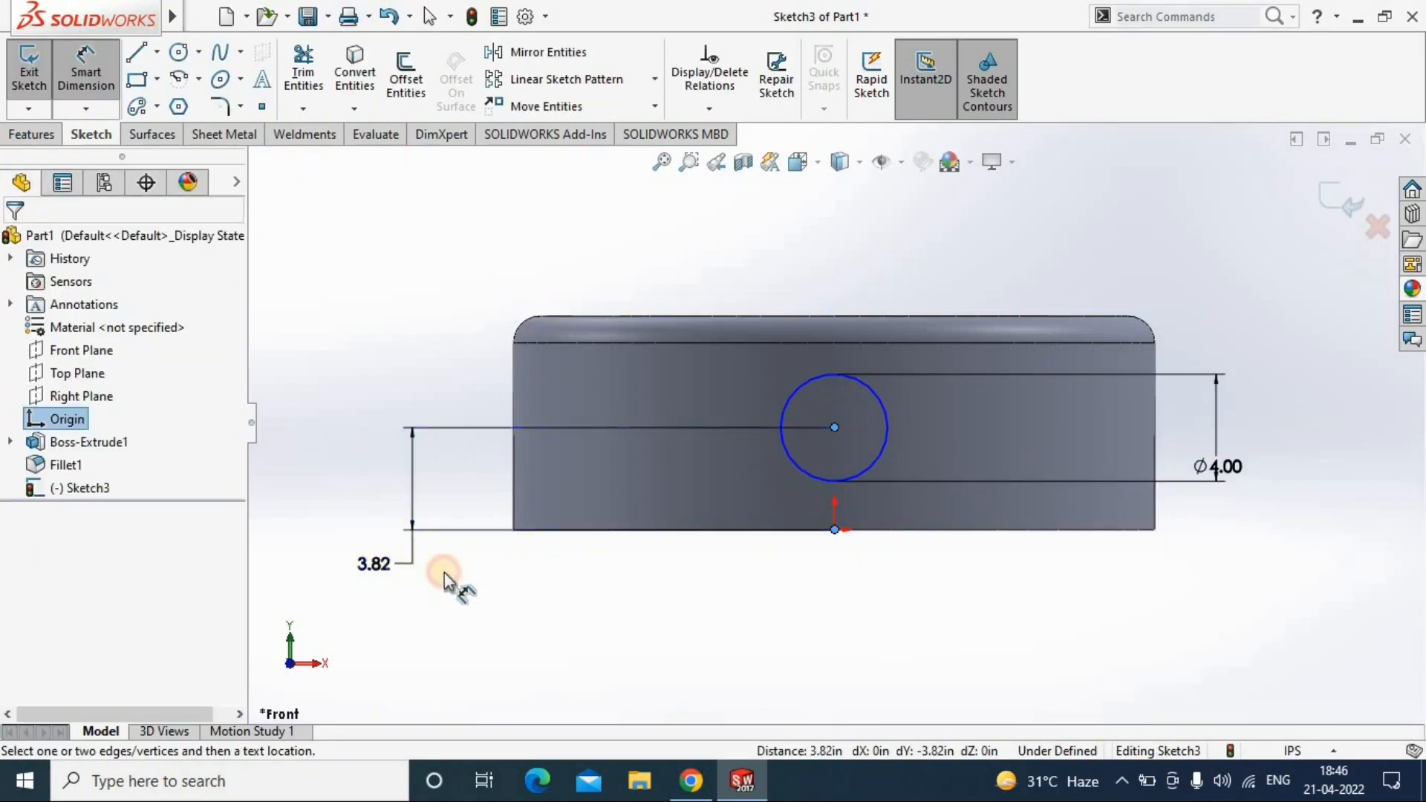
left_click(409, 570)
type("4")
key("Return")
Step: Cut the circle through both walls of the ring using Through All - Both
left_click(31, 134)
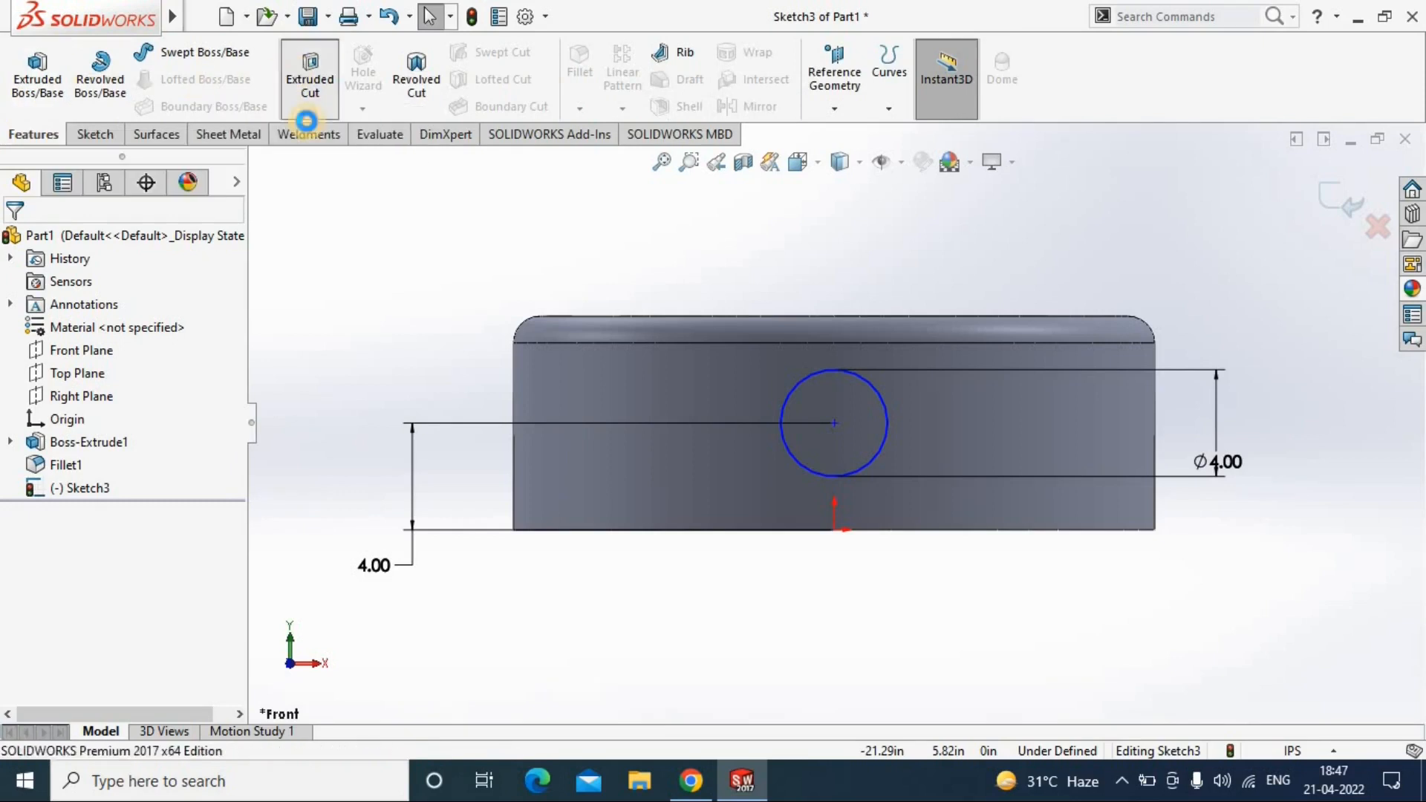
left_click(293, 74)
left_click(131, 368)
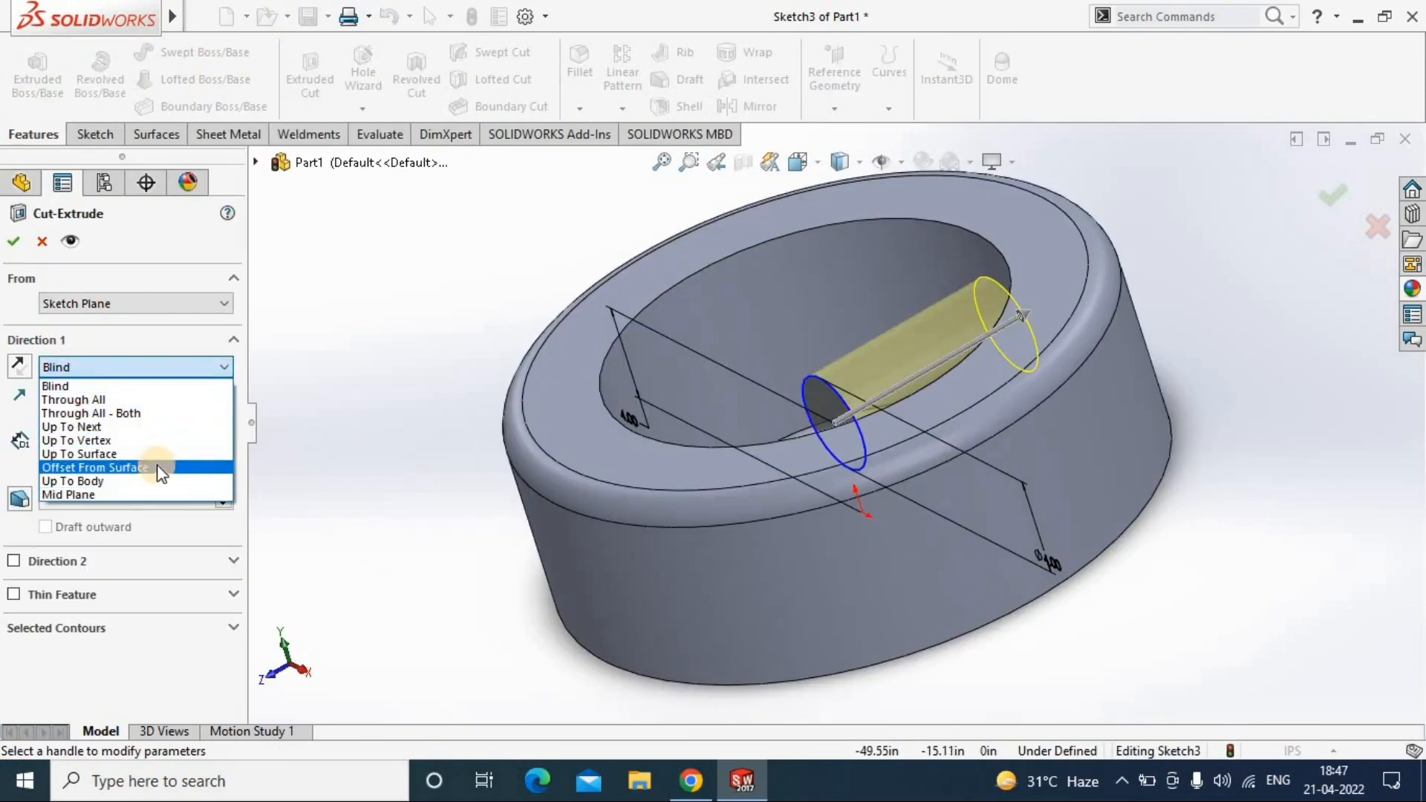
left_click(91, 413)
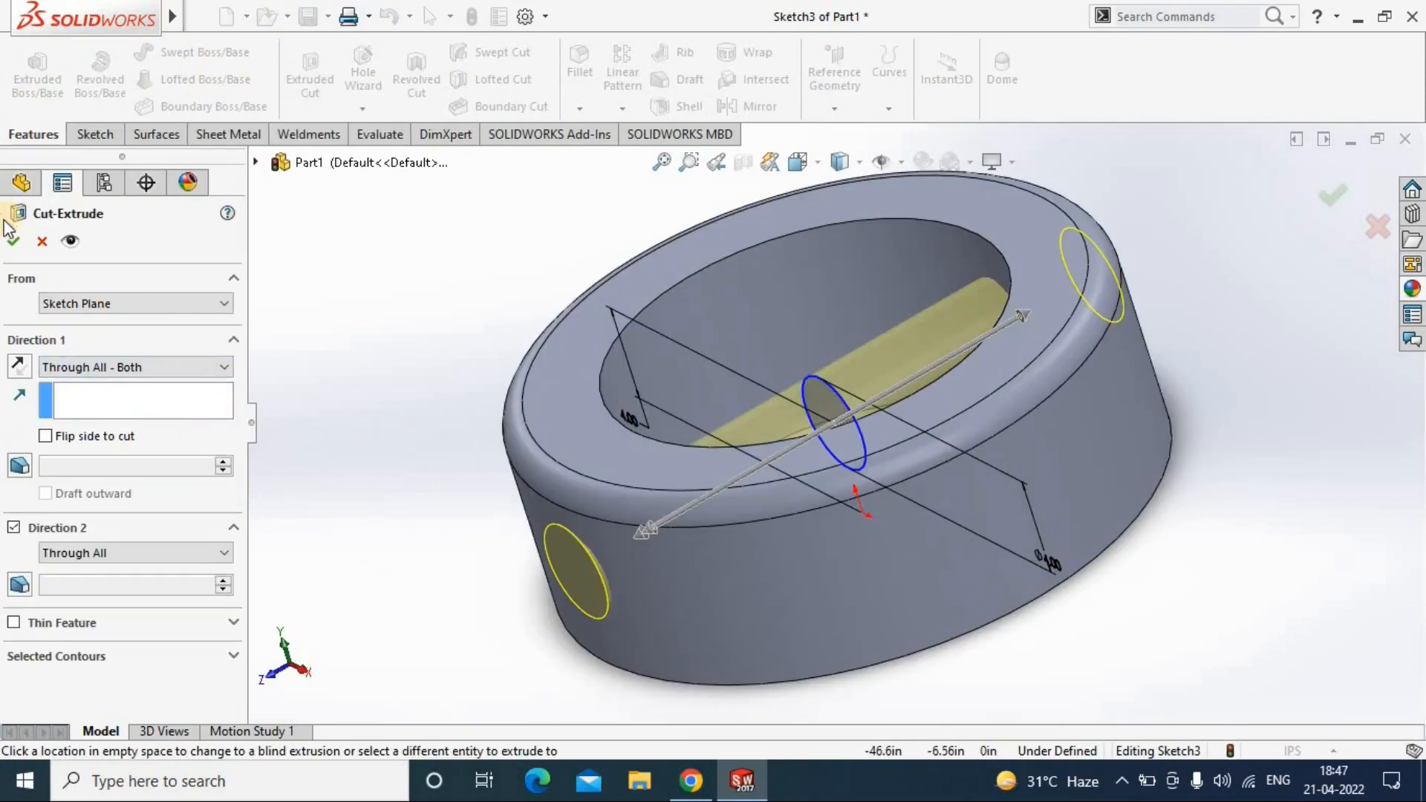
left_click(13, 242)
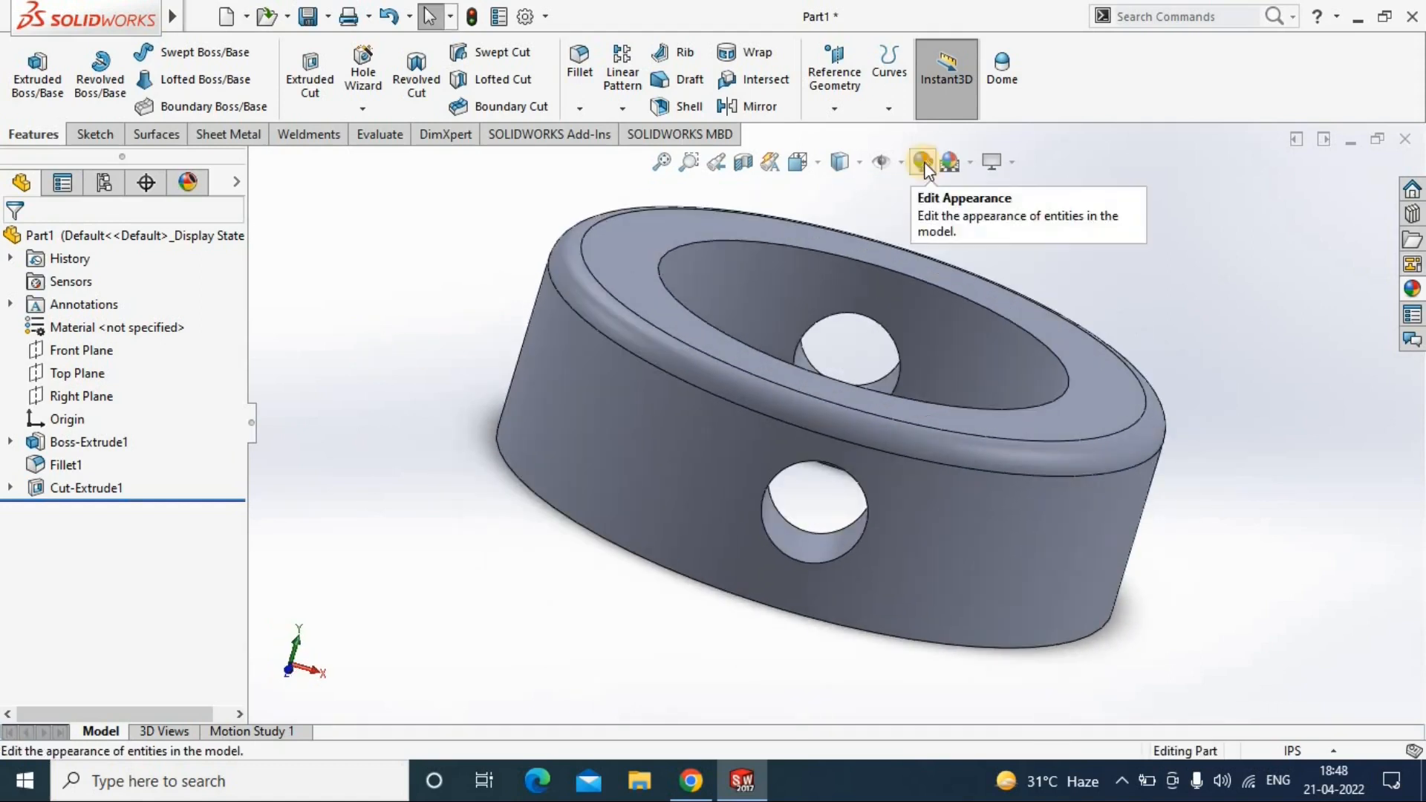
Step: Color the whole ring dark red through its appearance
left_click(920, 159)
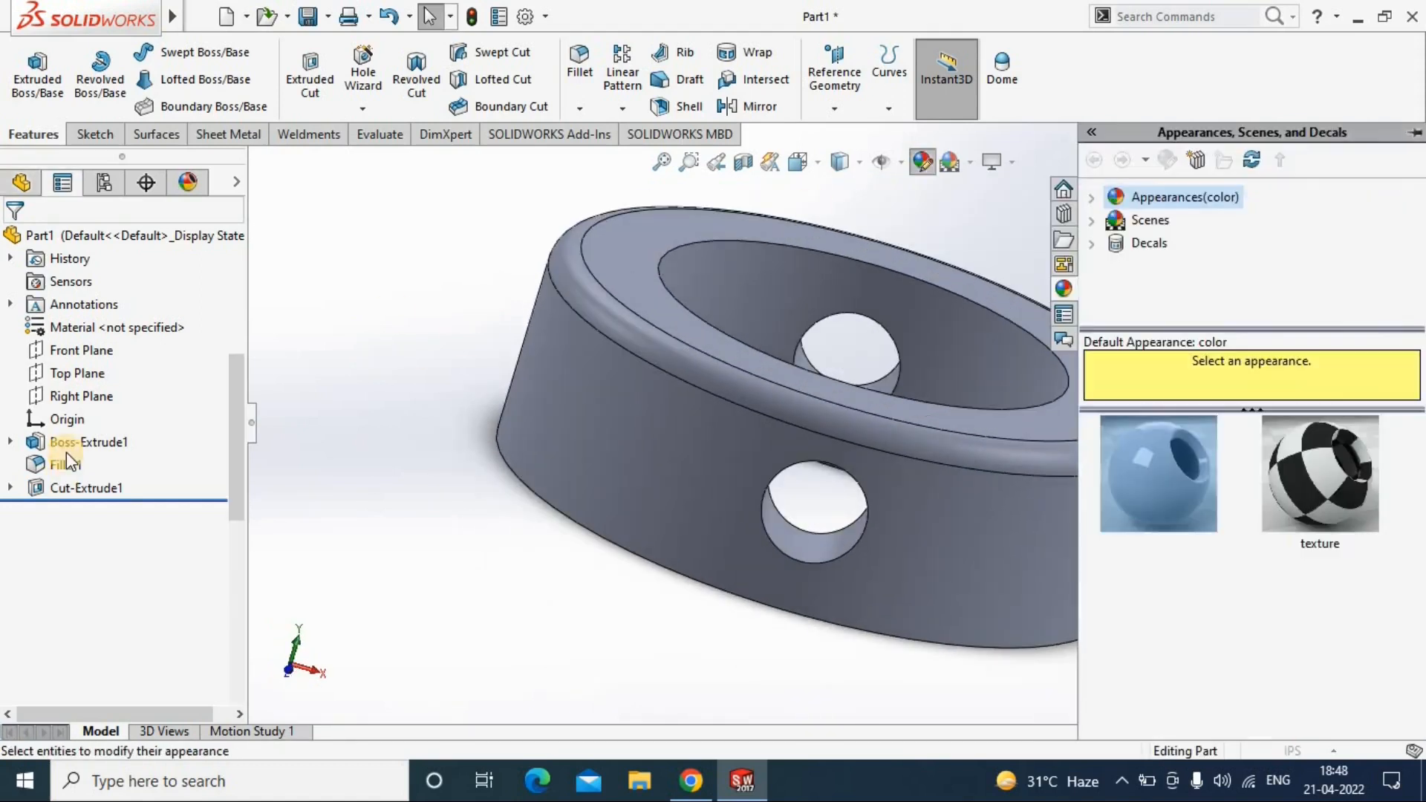
left_click(70, 478)
left_click(13, 241)
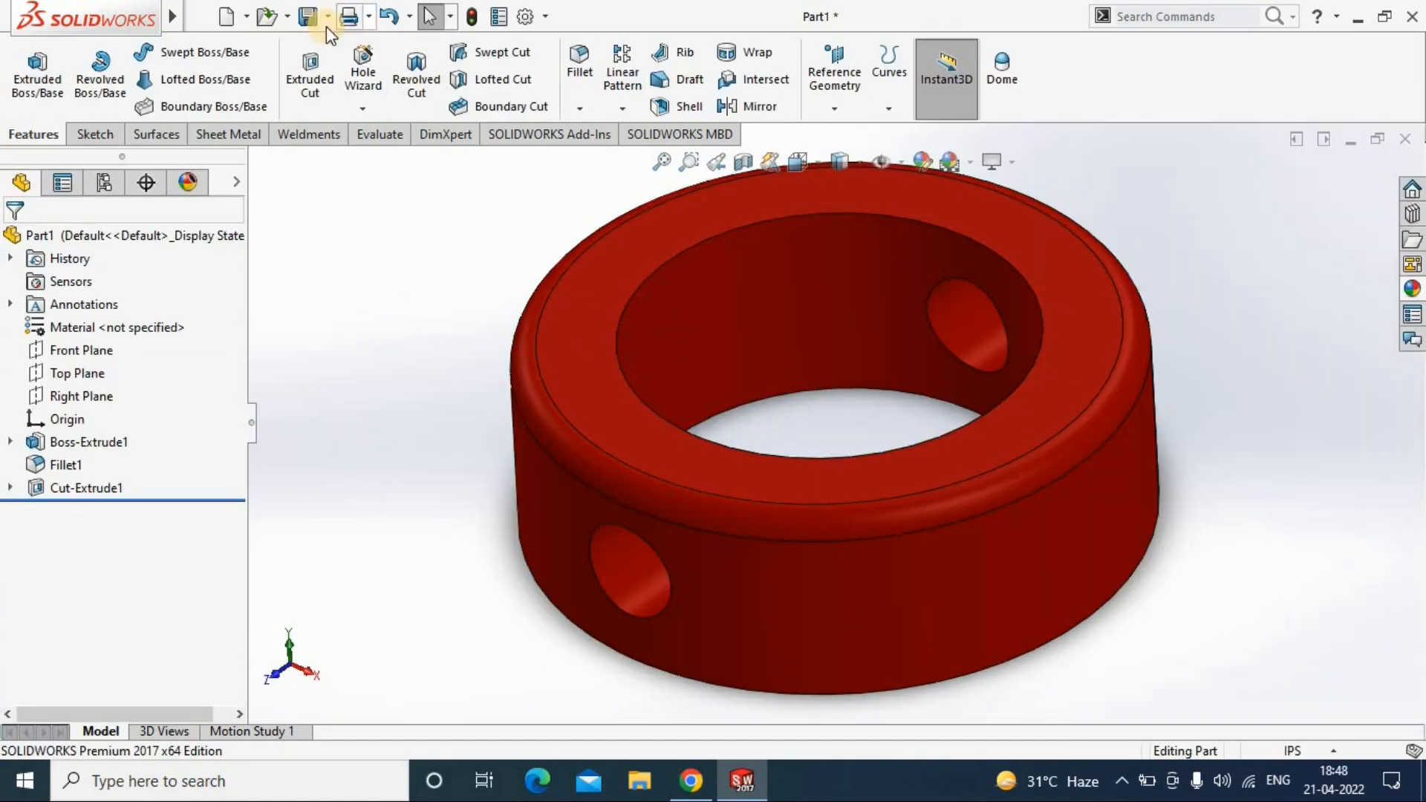
Step: Save the ring as bushpart3 in the solidworks drawing parts folder
left_click(307, 17)
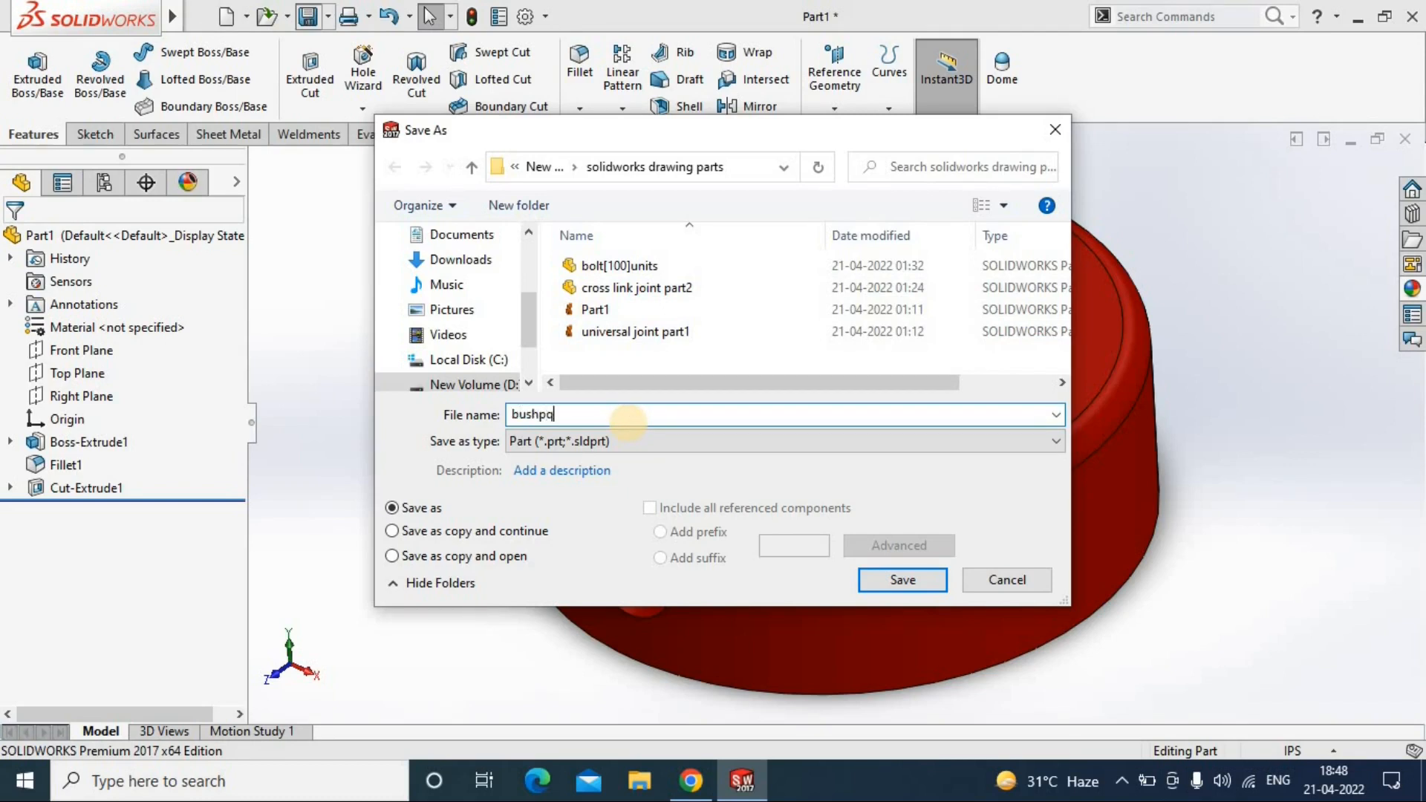
type("bushpart3")
key("Return")
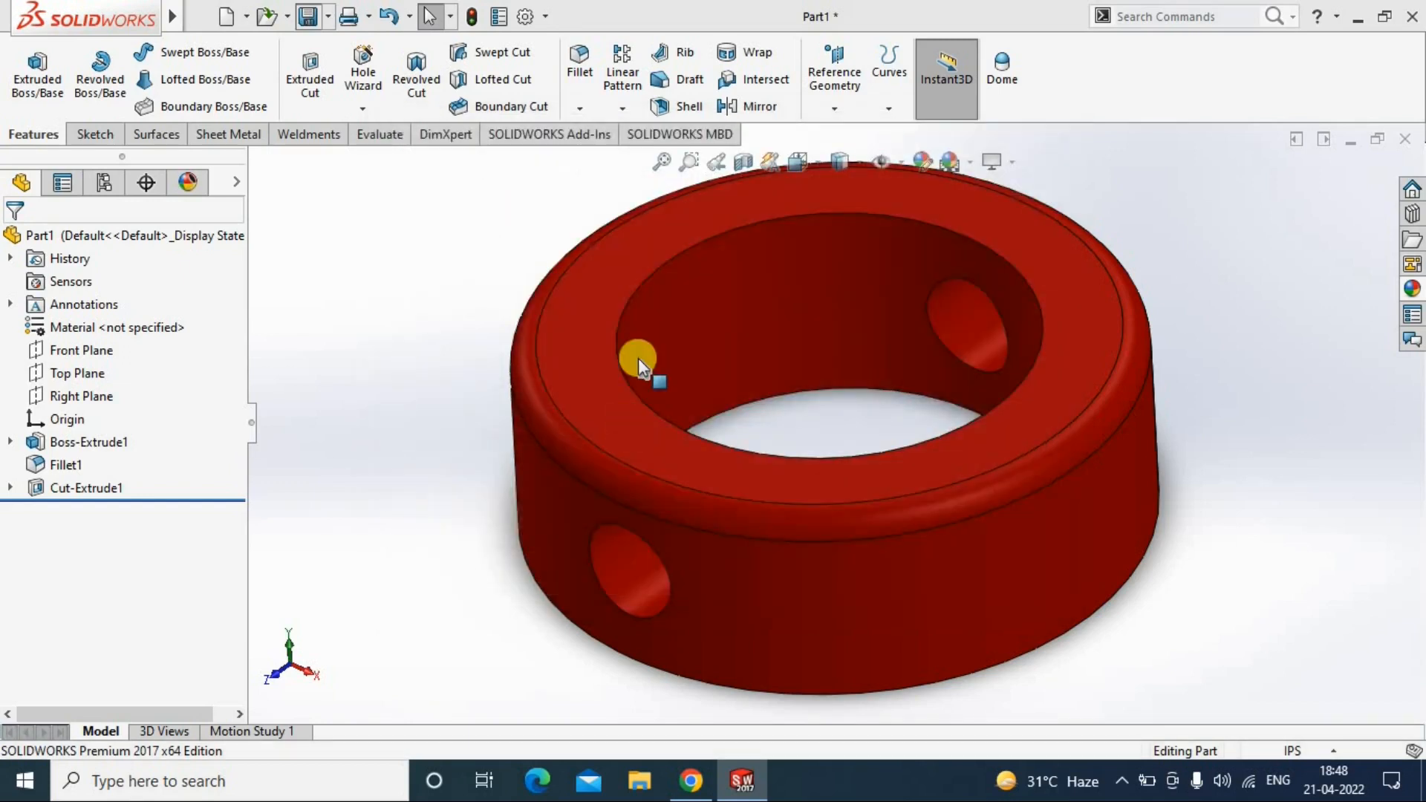
Step: Create a new part and sketch a circle centered on the origin on the Top Plane
left_click(201, 13)
left_click(223, 45)
left_click(81, 372)
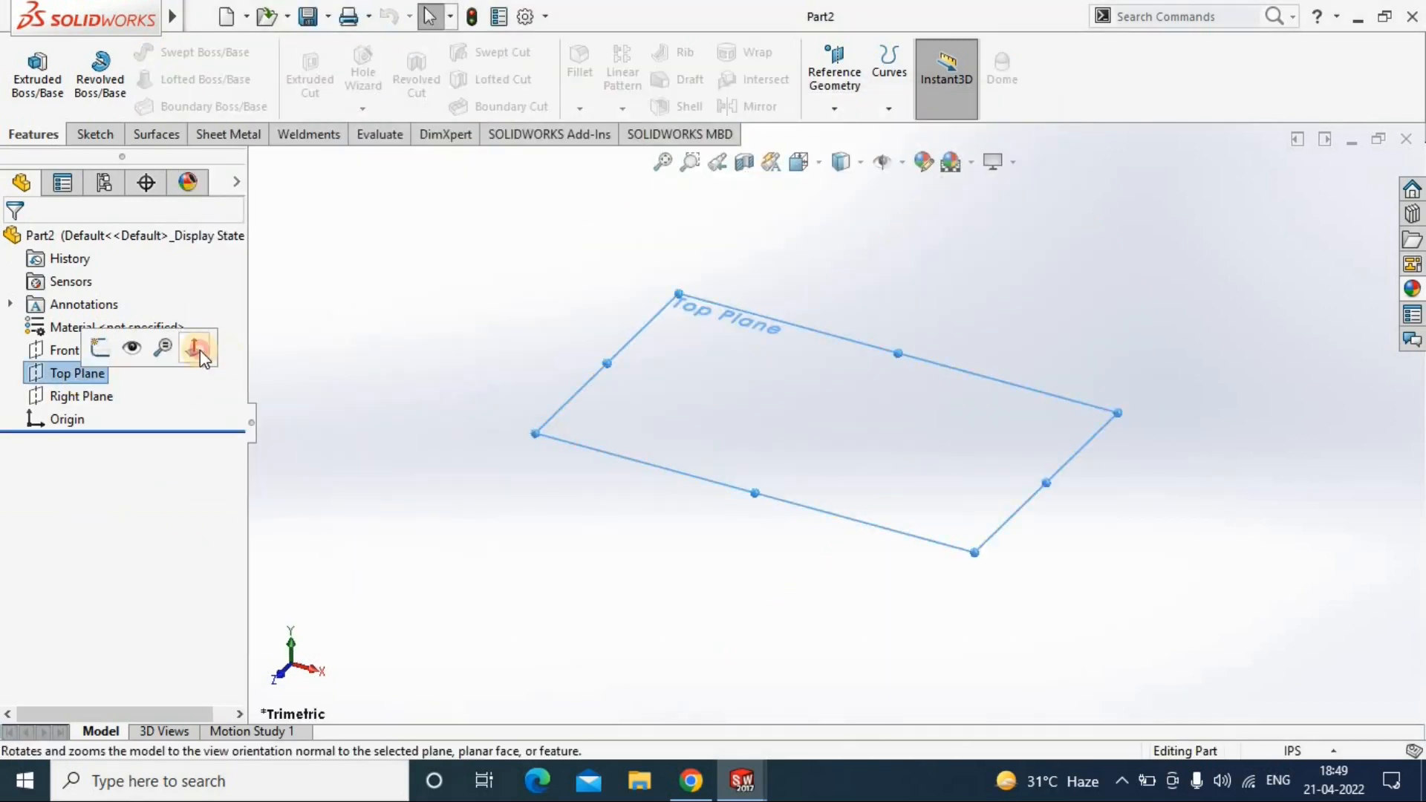
left_click(194, 350)
left_click(169, 64)
left_click(835, 423)
left_click(899, 423)
left_click(33, 133)
left_click(57, 85)
key("Escape")
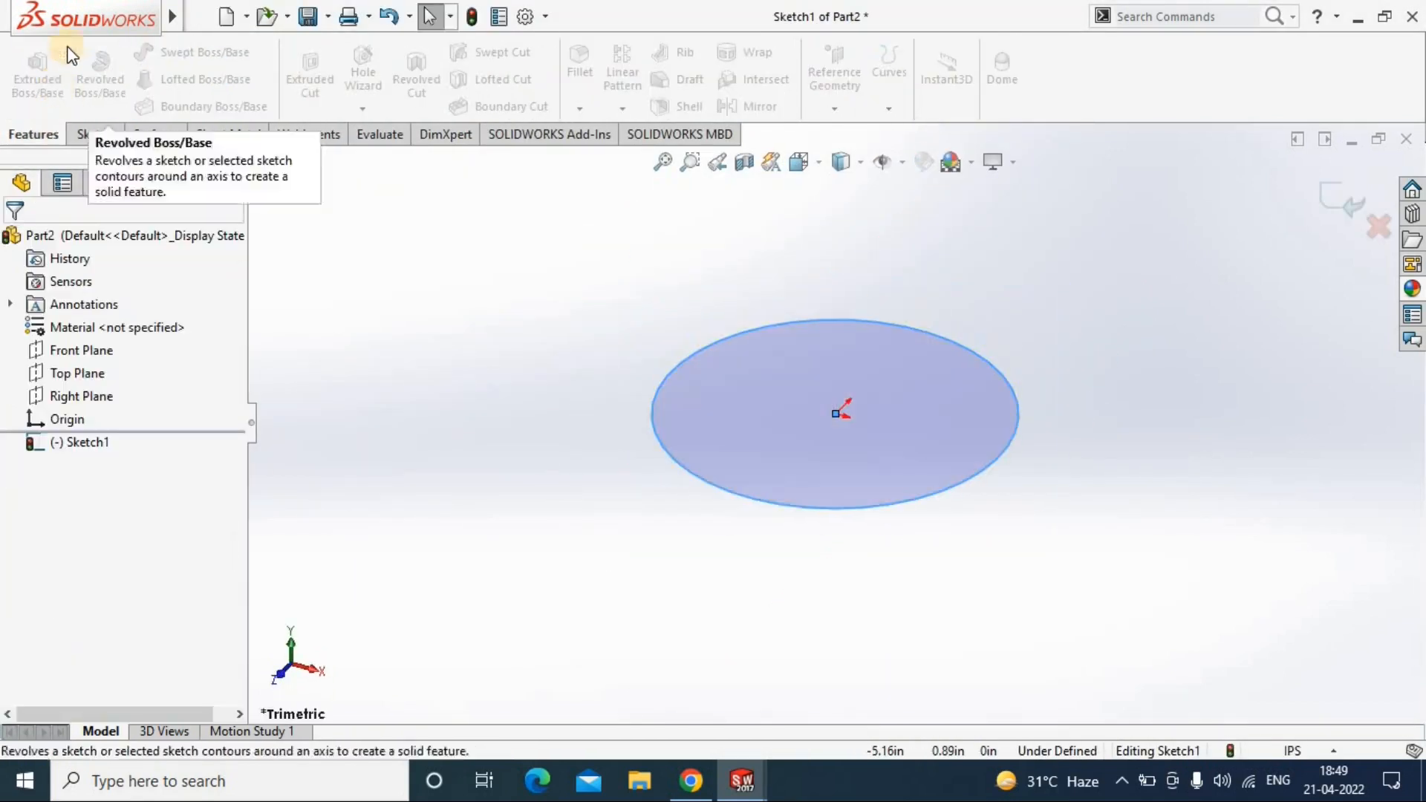
Step: Dimension the circle's diameter to 4 in
left_click(95, 134)
left_click(85, 74)
left_click(653, 419)
left_click(574, 366)
type("4")
key("Return")
Step: Extrude the circle 30 in with a Mid Plane end condition
left_click(31, 134)
left_click(38, 78)
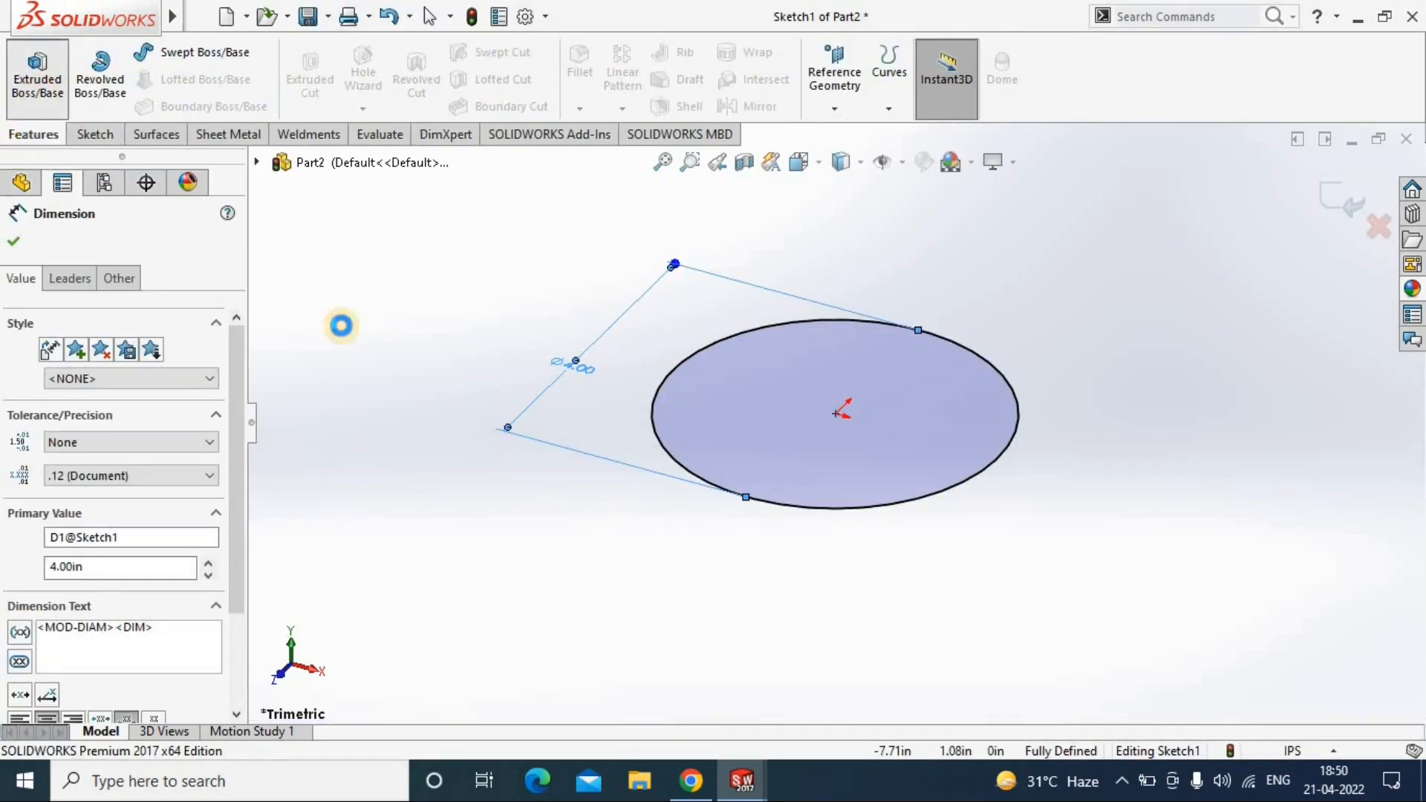
type("30")
key("Return")
left_click(134, 367)
left_click(71, 455)
left_click(13, 242)
Step: Chamfer the circular edges at both ends of the rod by 0.5 in at 45 degrees
key("space")
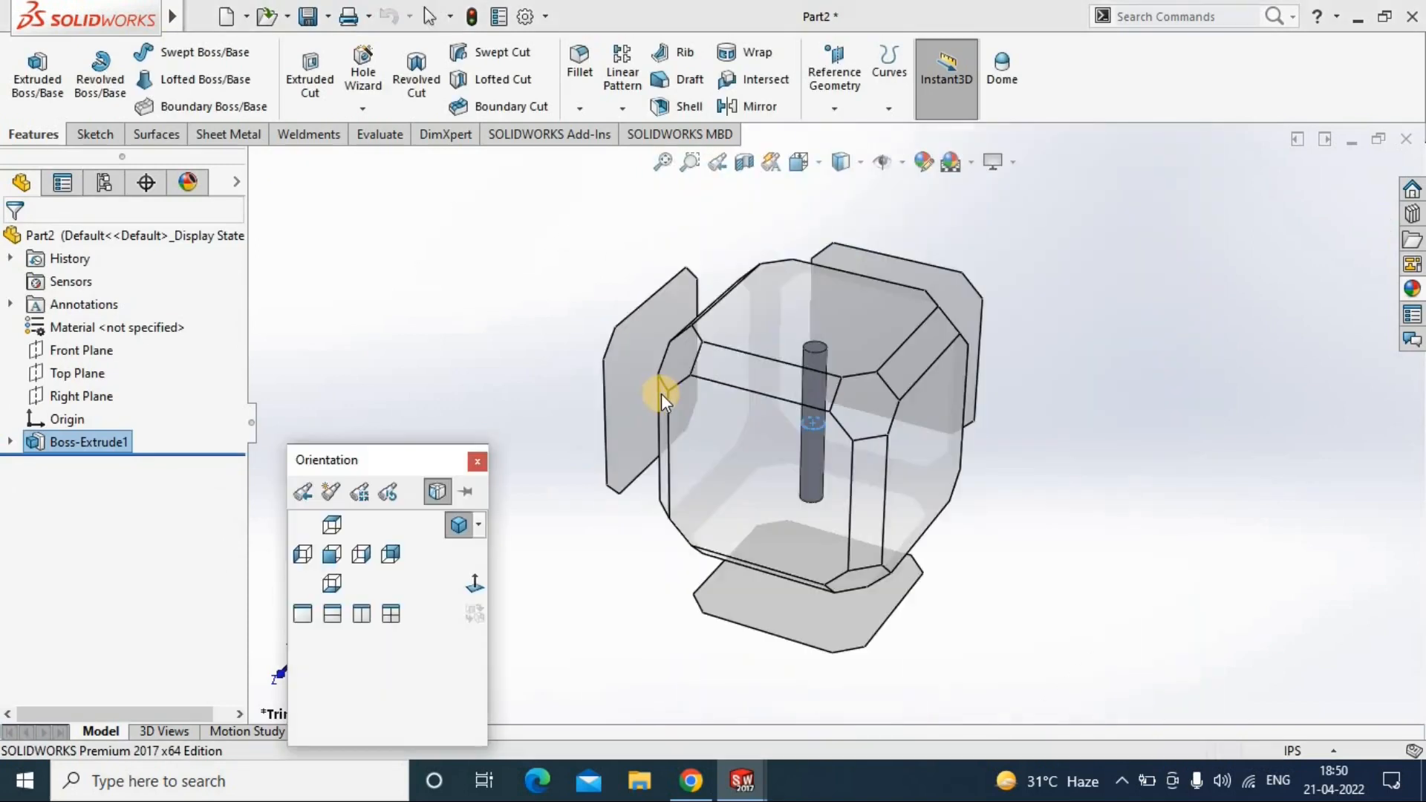
left_click(661, 394)
left_click(846, 278)
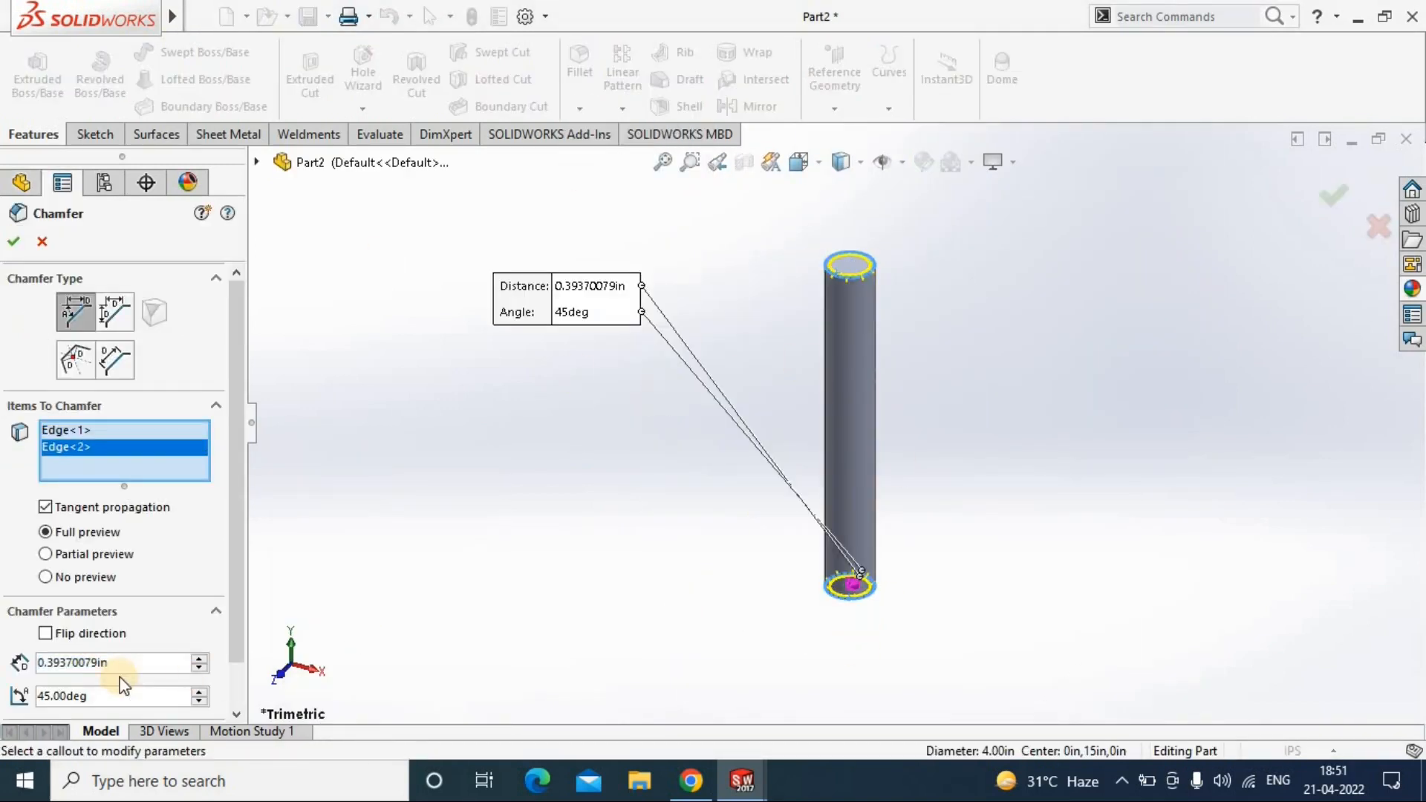
type(".5")
key("Return")
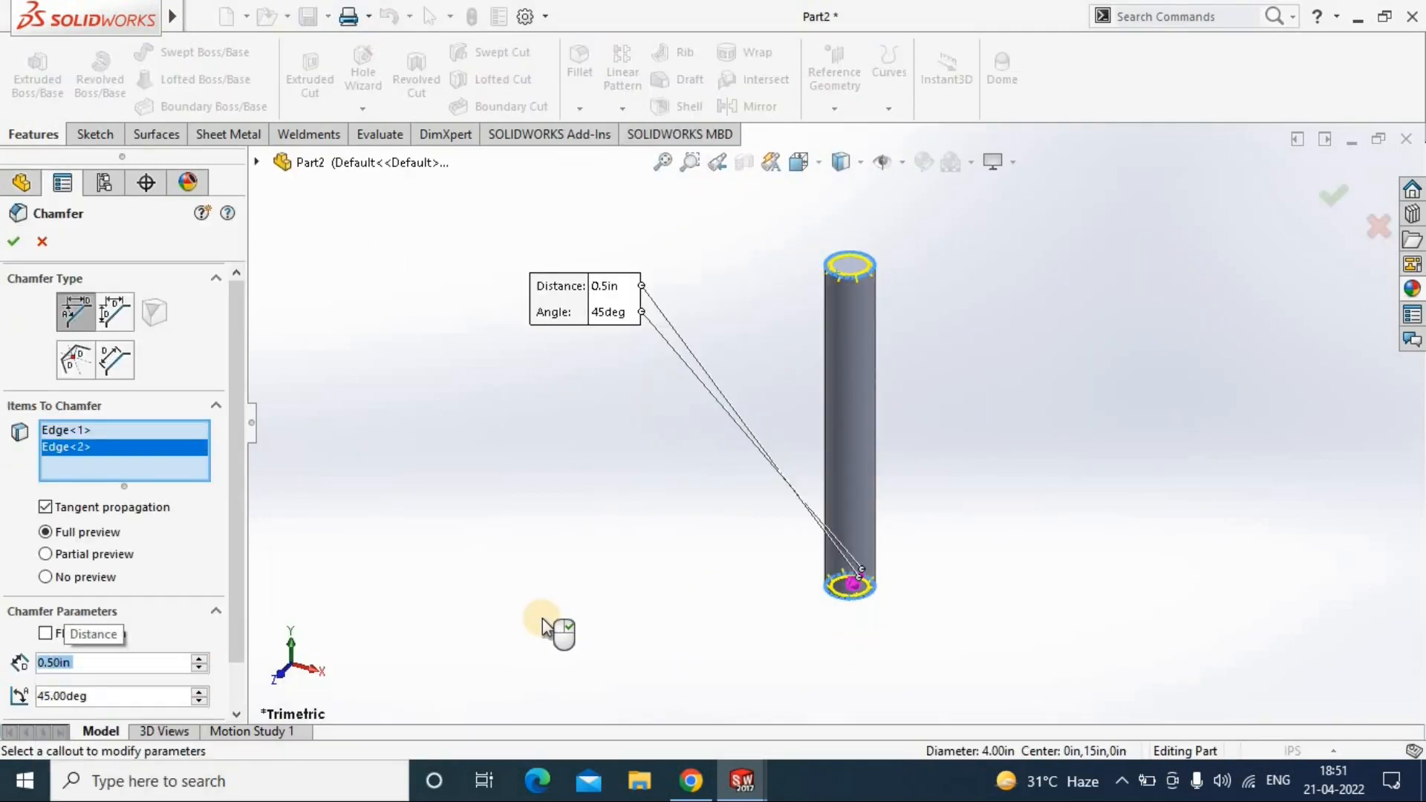
left_click(14, 241)
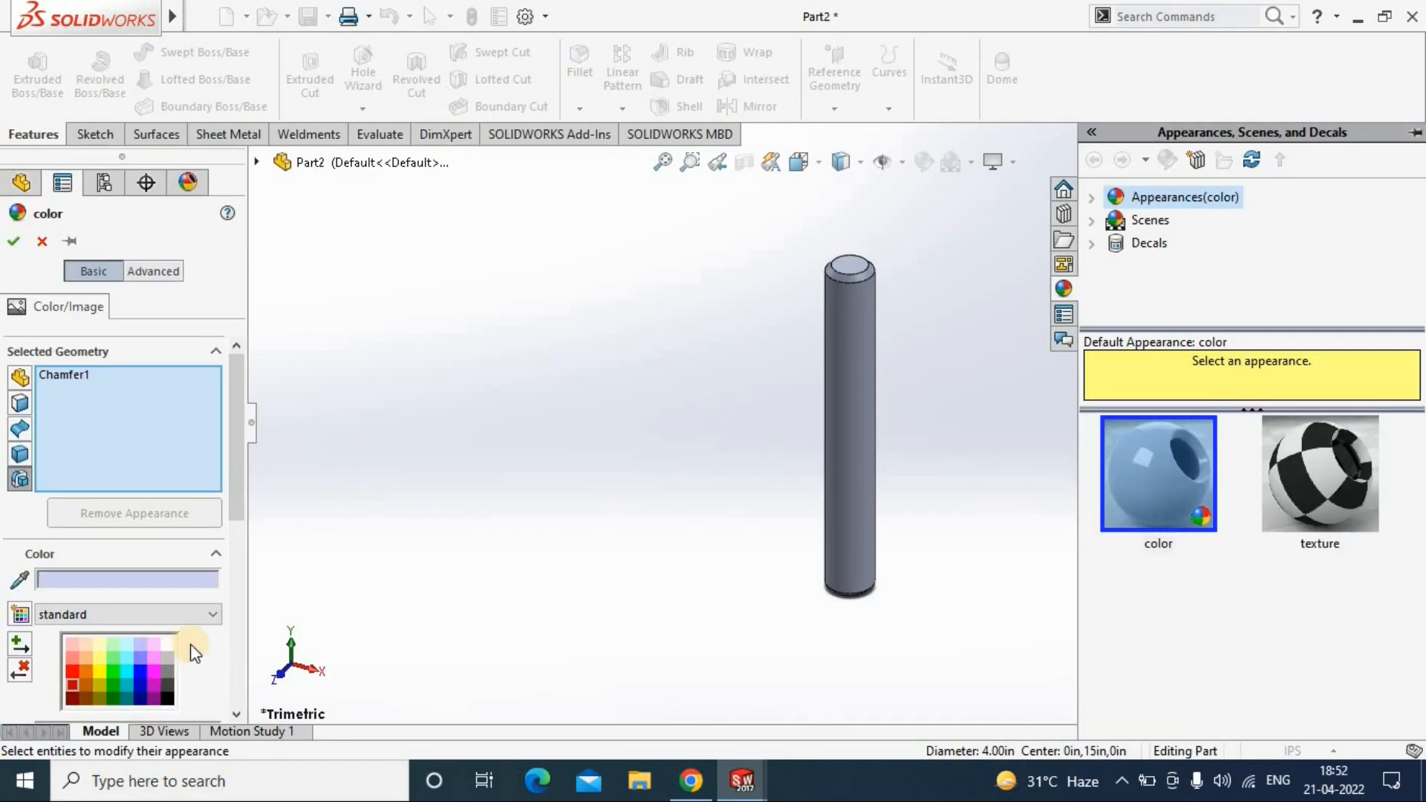
Step: Apply the polished steel metal appearance in light pink to the rod's body and chamfers
left_click(1167, 242)
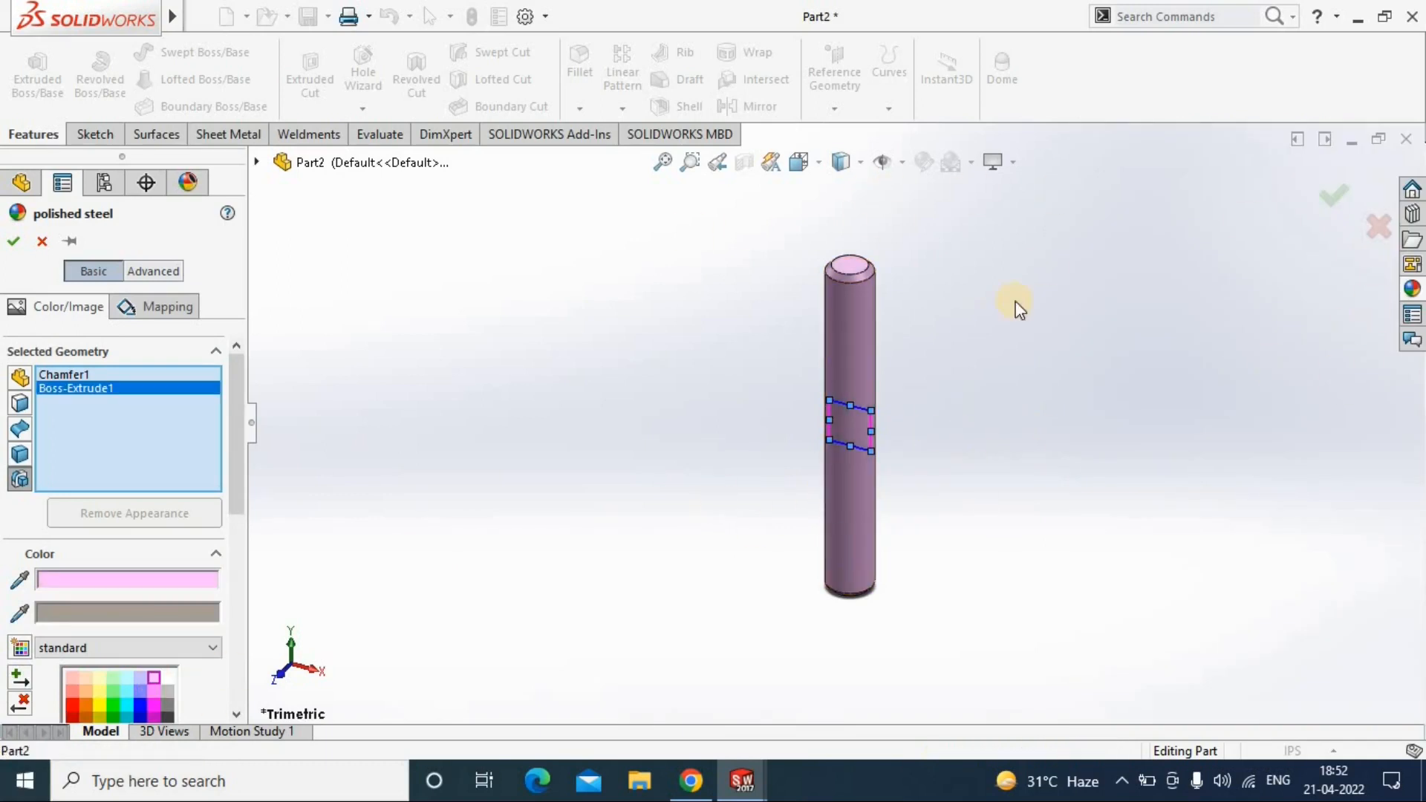
left_click(13, 240)
middle_click_drag(809, 349, 830, 367)
left_click(1412, 288)
left_click_drag(1155, 486, 856, 450)
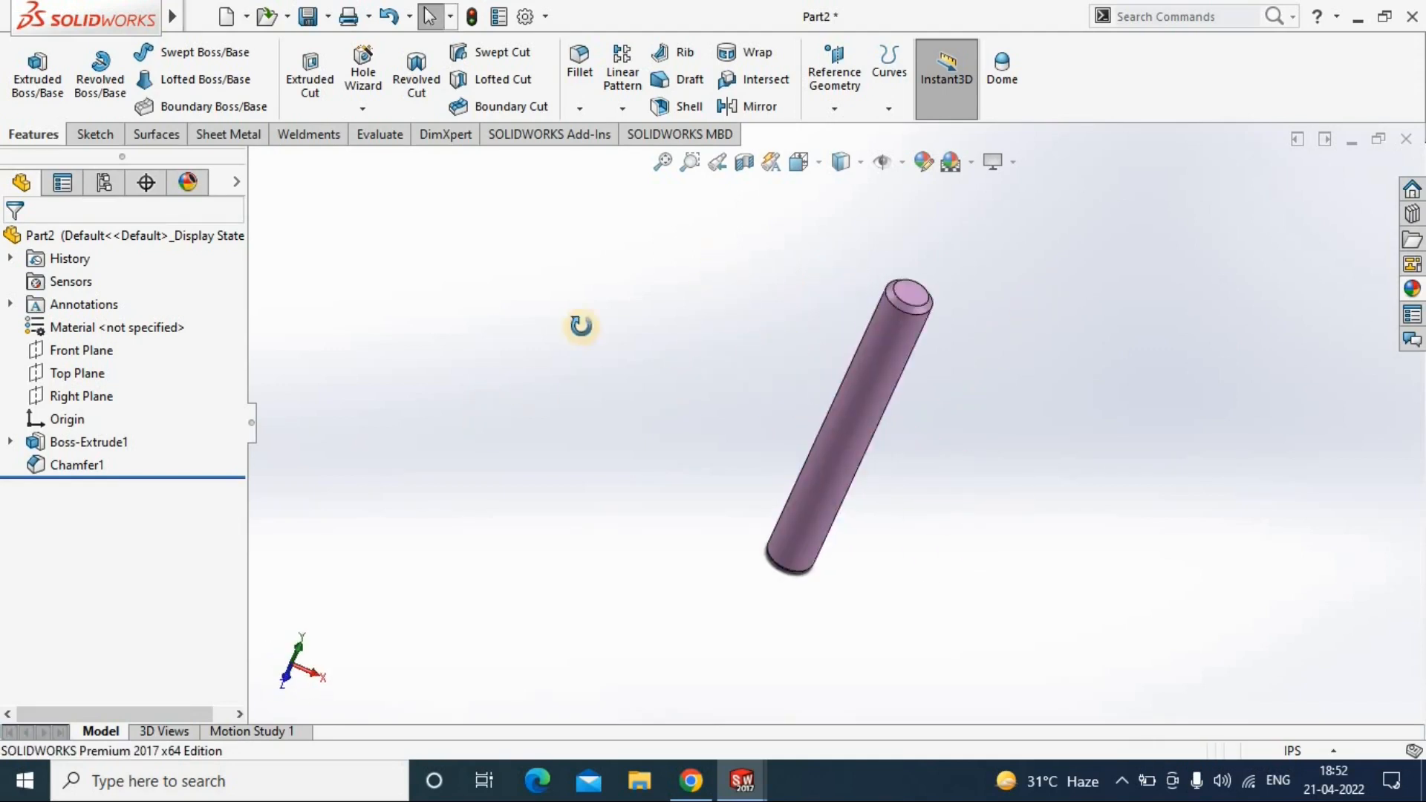
Step: Save the pin part as Part4pin and open universal joint part1
key("ctrl+s")
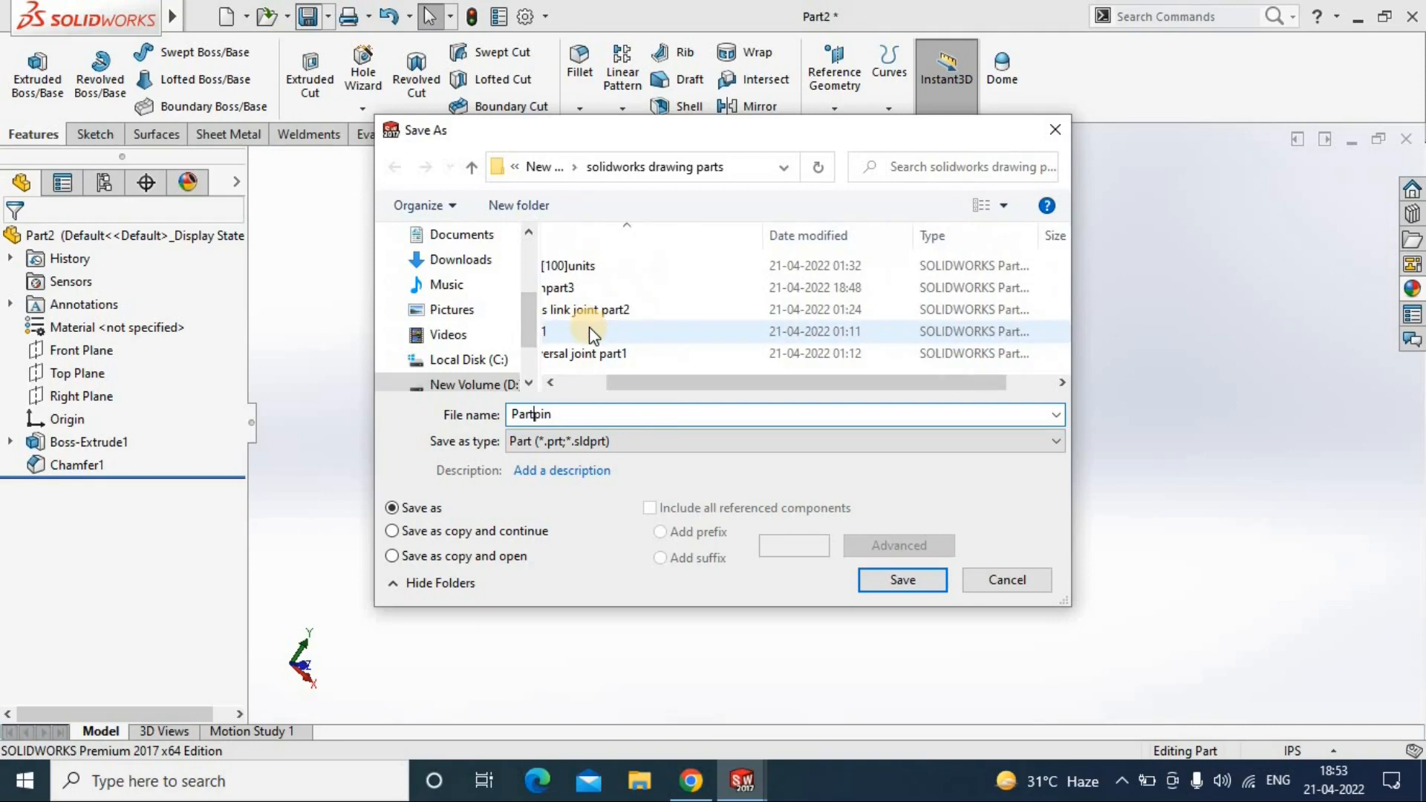
key("Return")
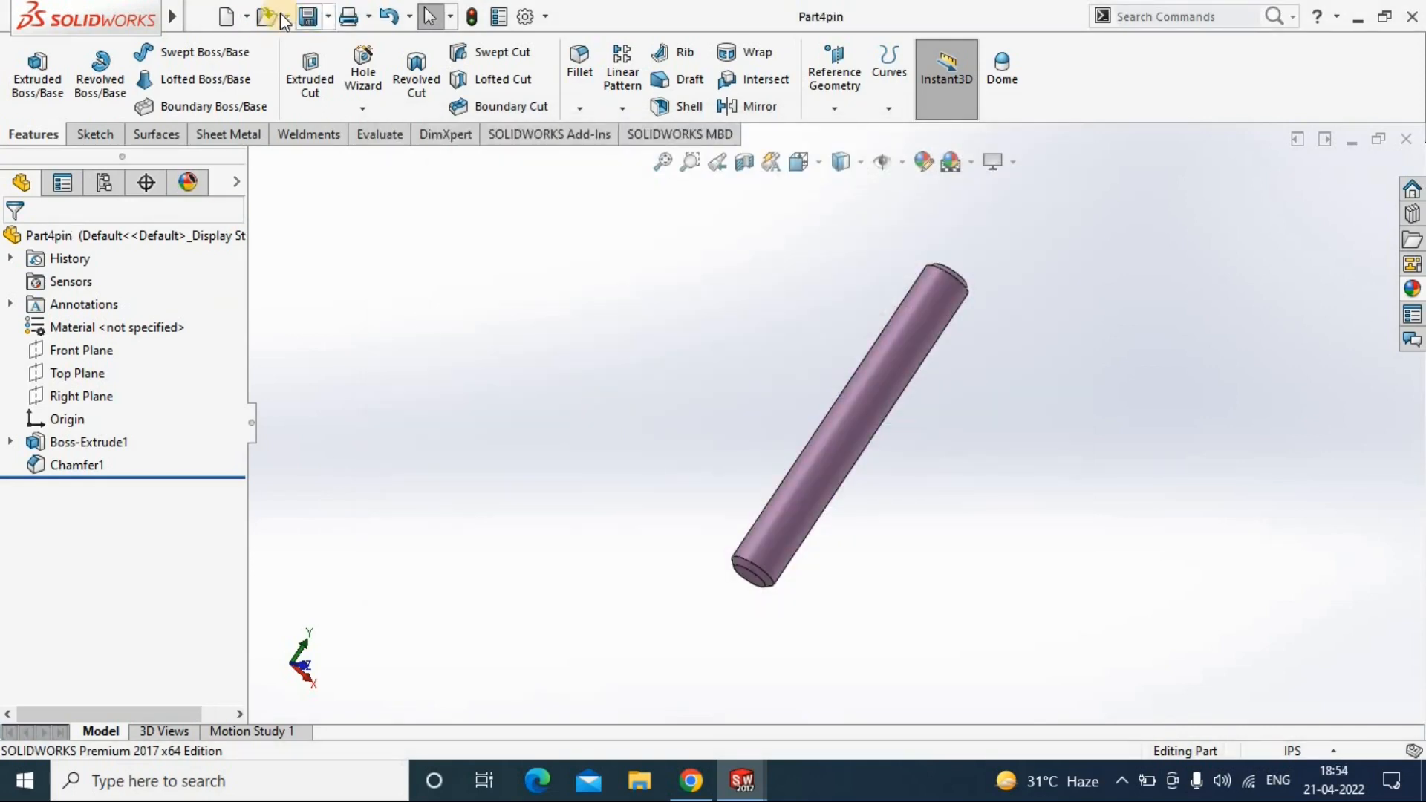
left_click(280, 16)
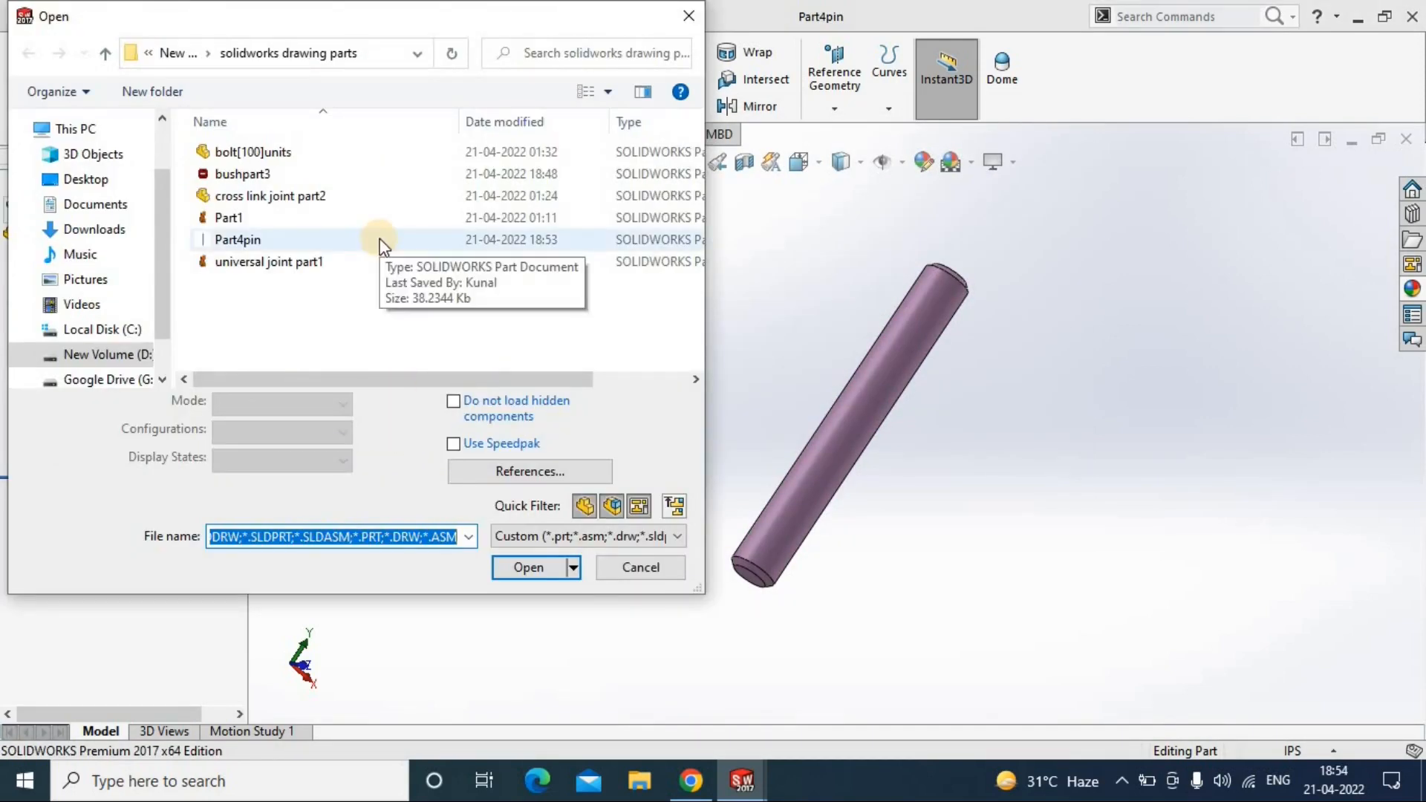
left_click(394, 261)
left_click(529, 567)
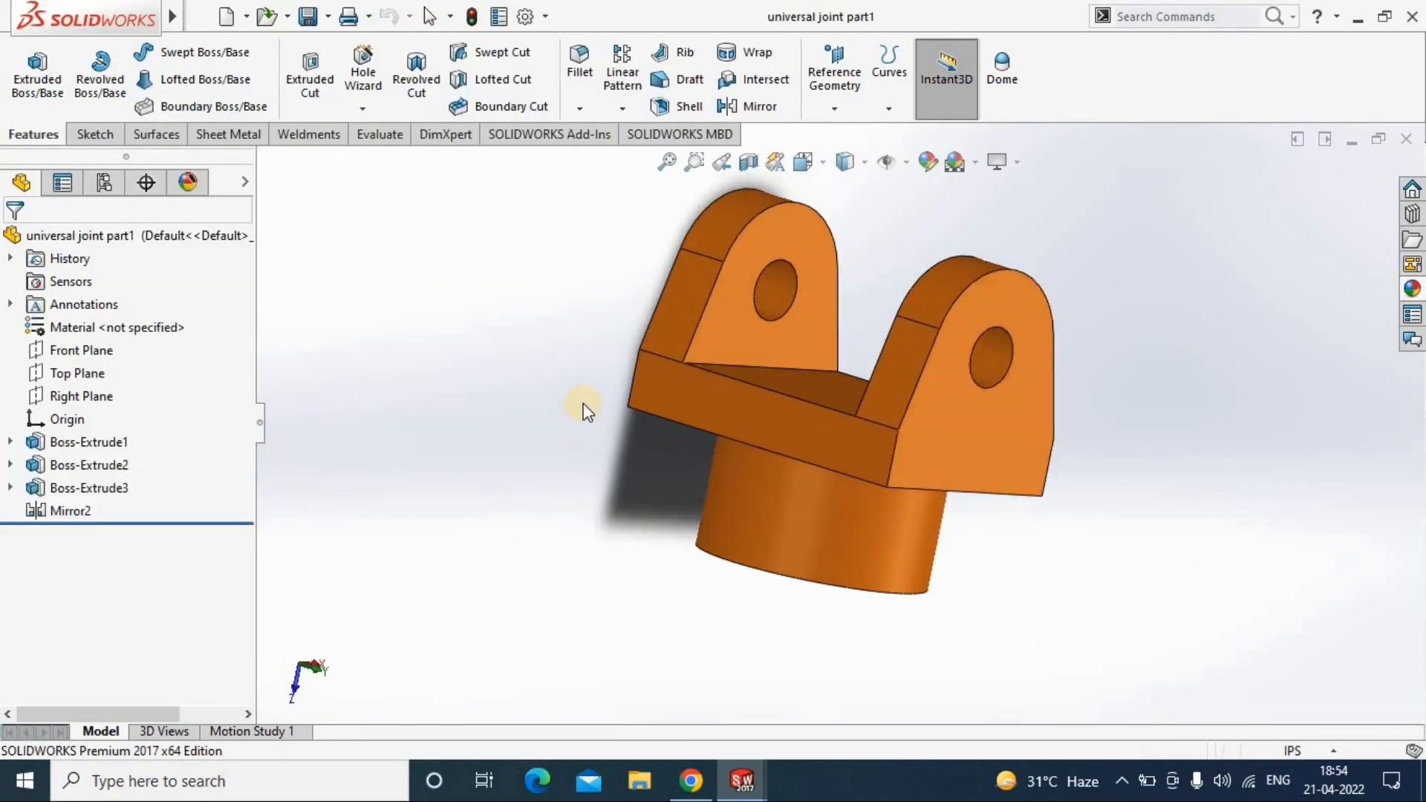
left_click(928, 161)
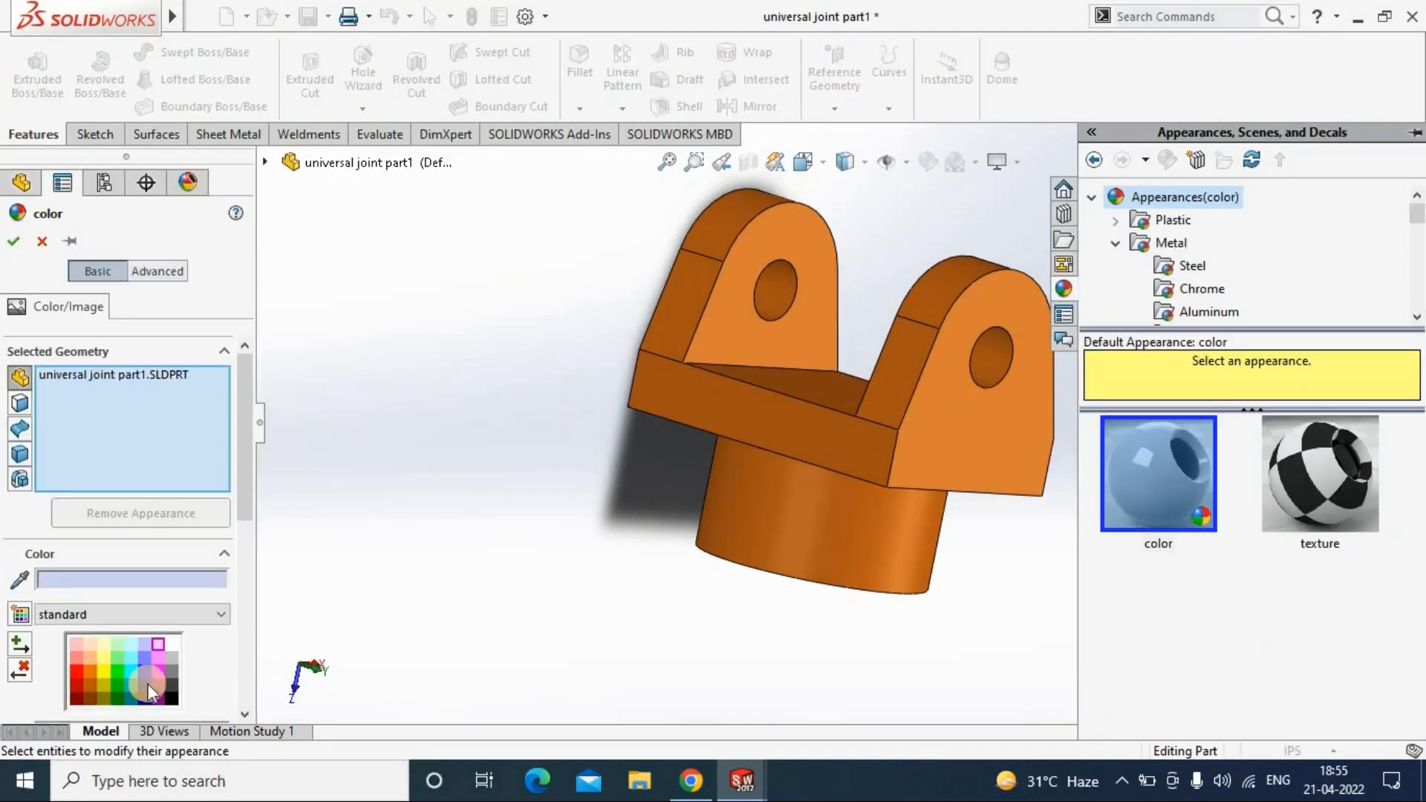
left_click(774, 425)
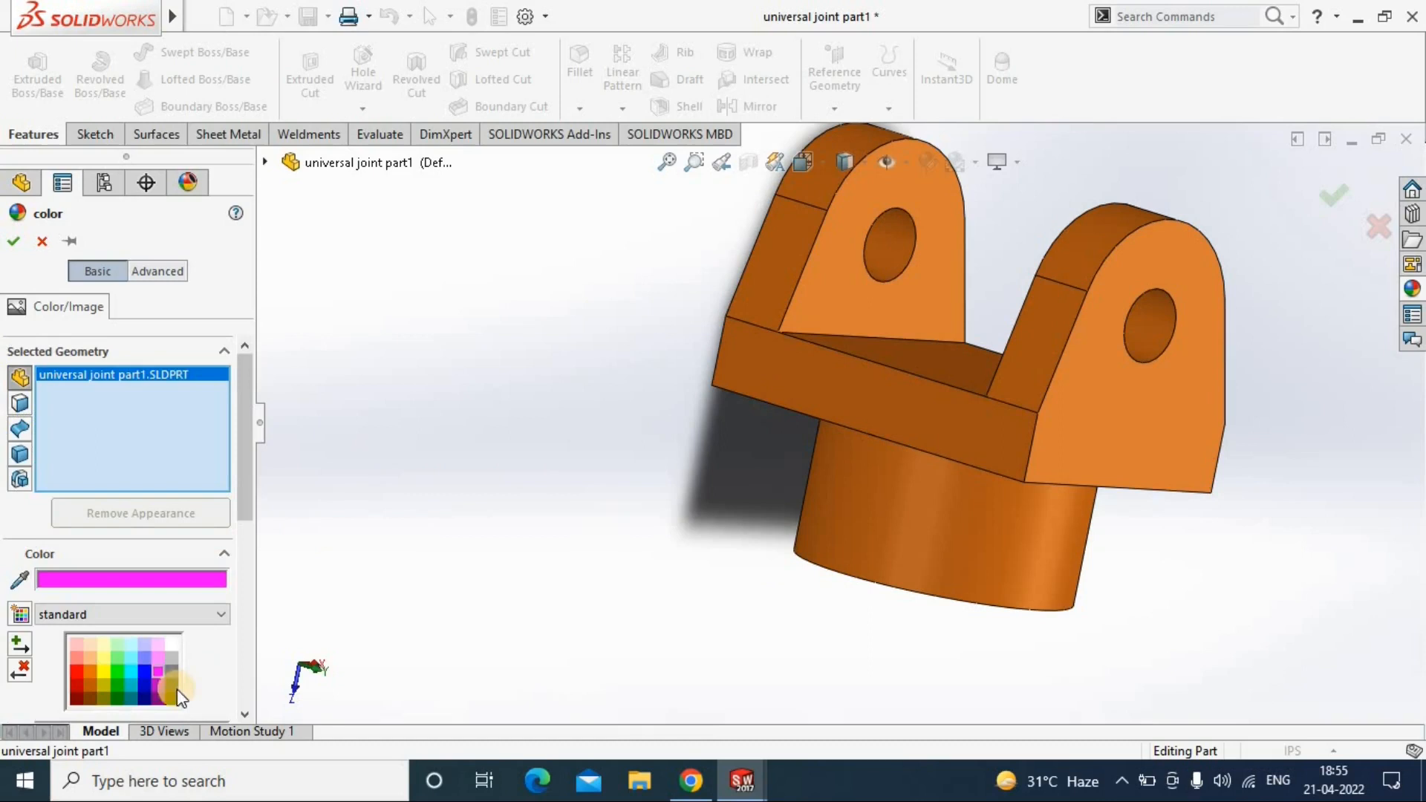
left_click(360, 606)
scroll(122, 350, "down", 5)
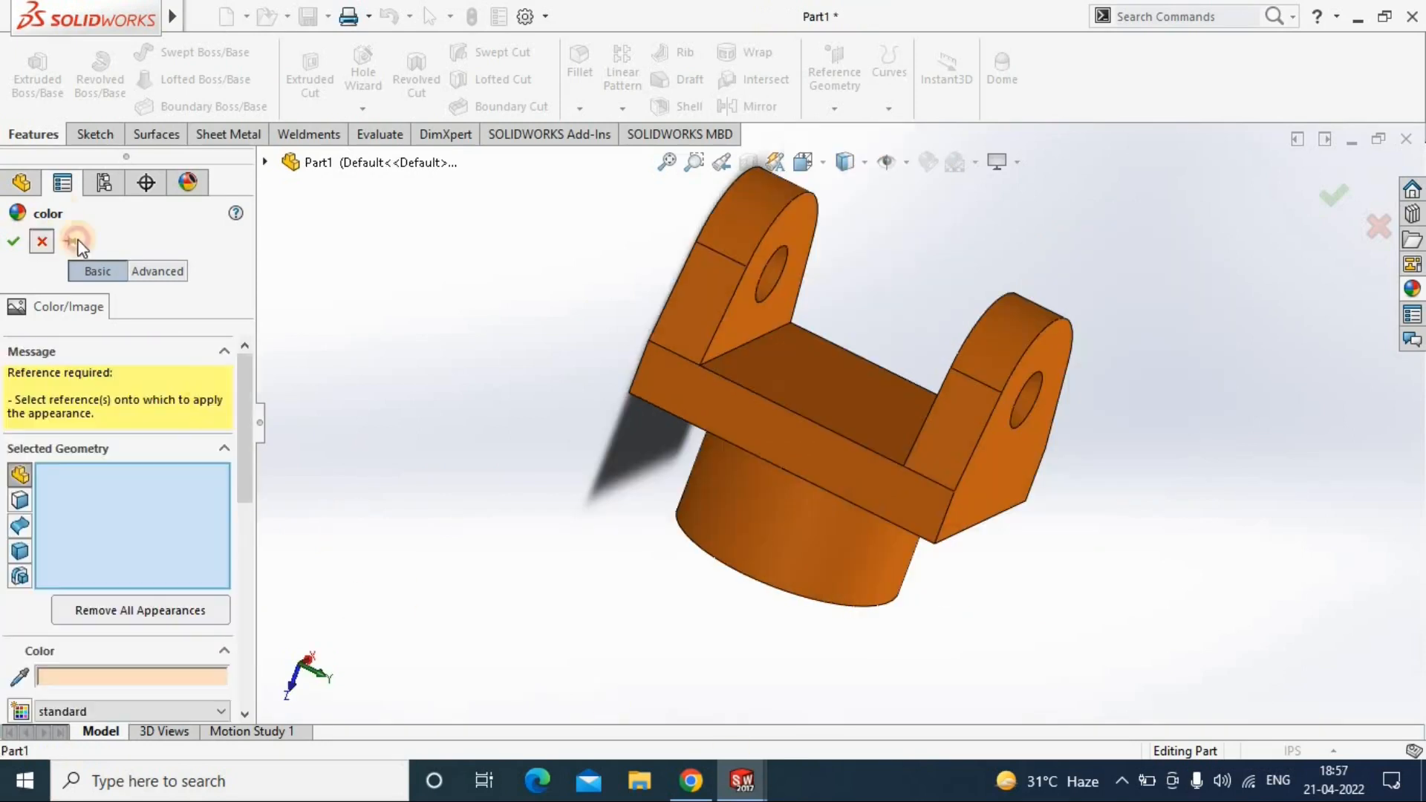
Step: Apply a light cyan colour to the cylindrical boss of the yoke in Part1
left_click(811, 414)
left_click(699, 445)
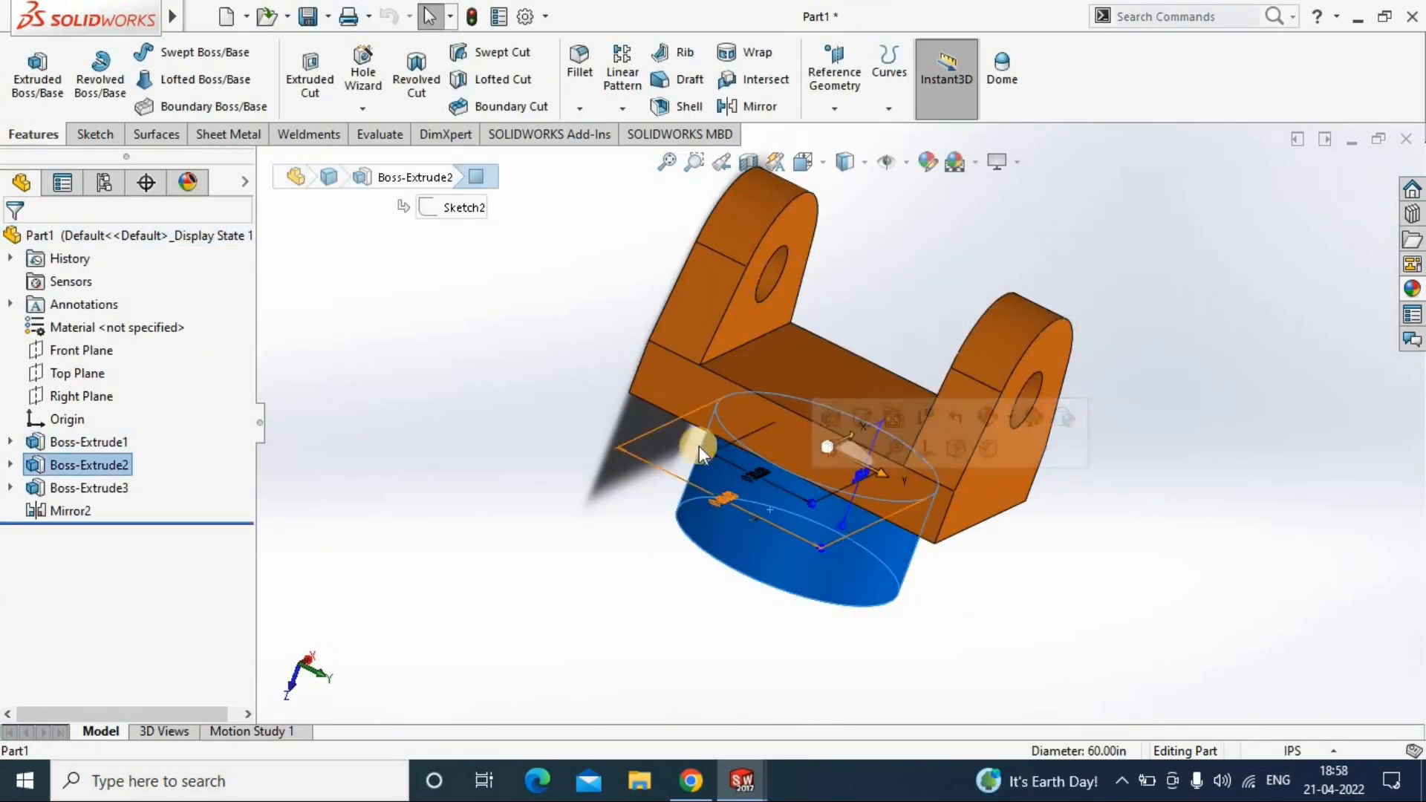
left_click(929, 163)
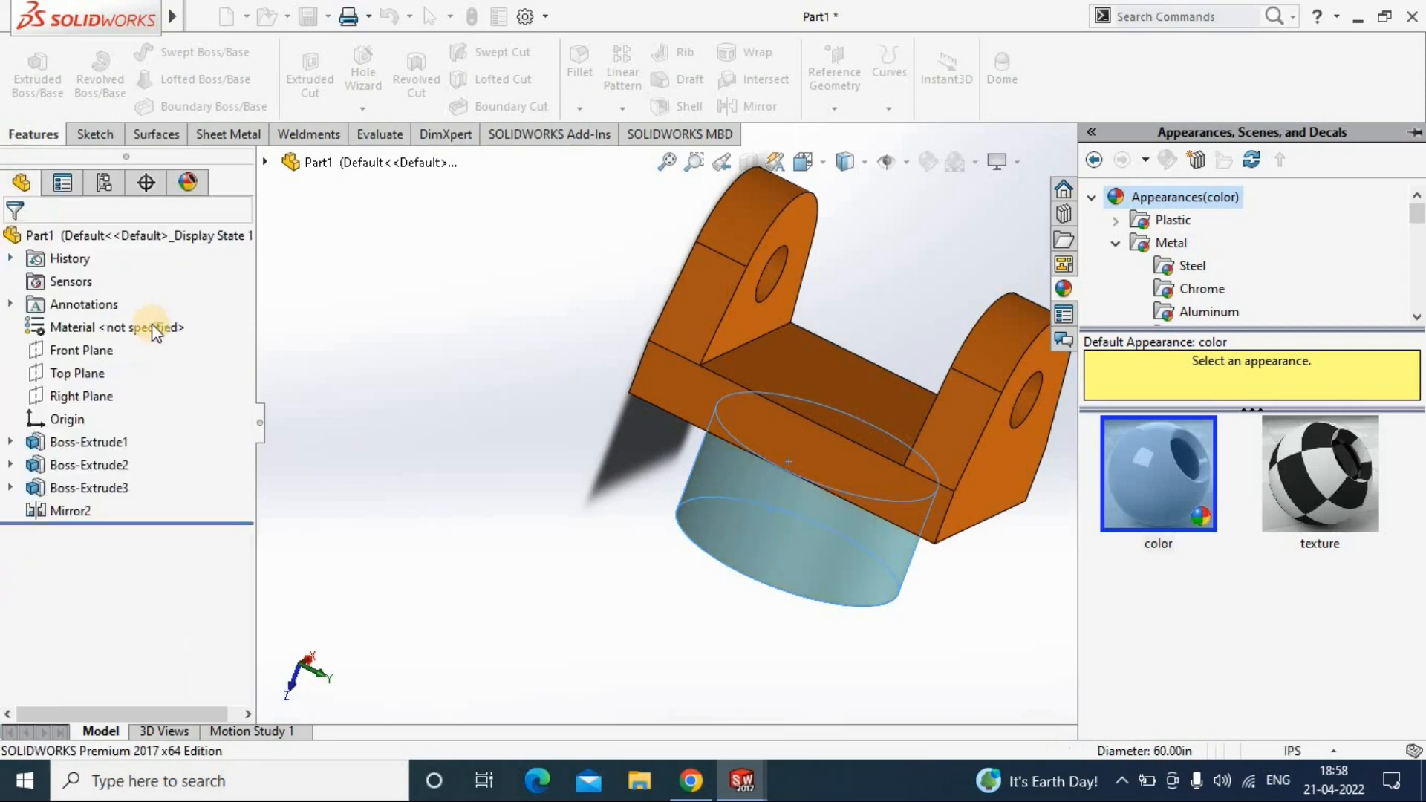
left_click(223, 236)
Step: Select the faces of the yoke's plate and both lugs for recolouring
left_click(733, 406)
left_click(928, 161)
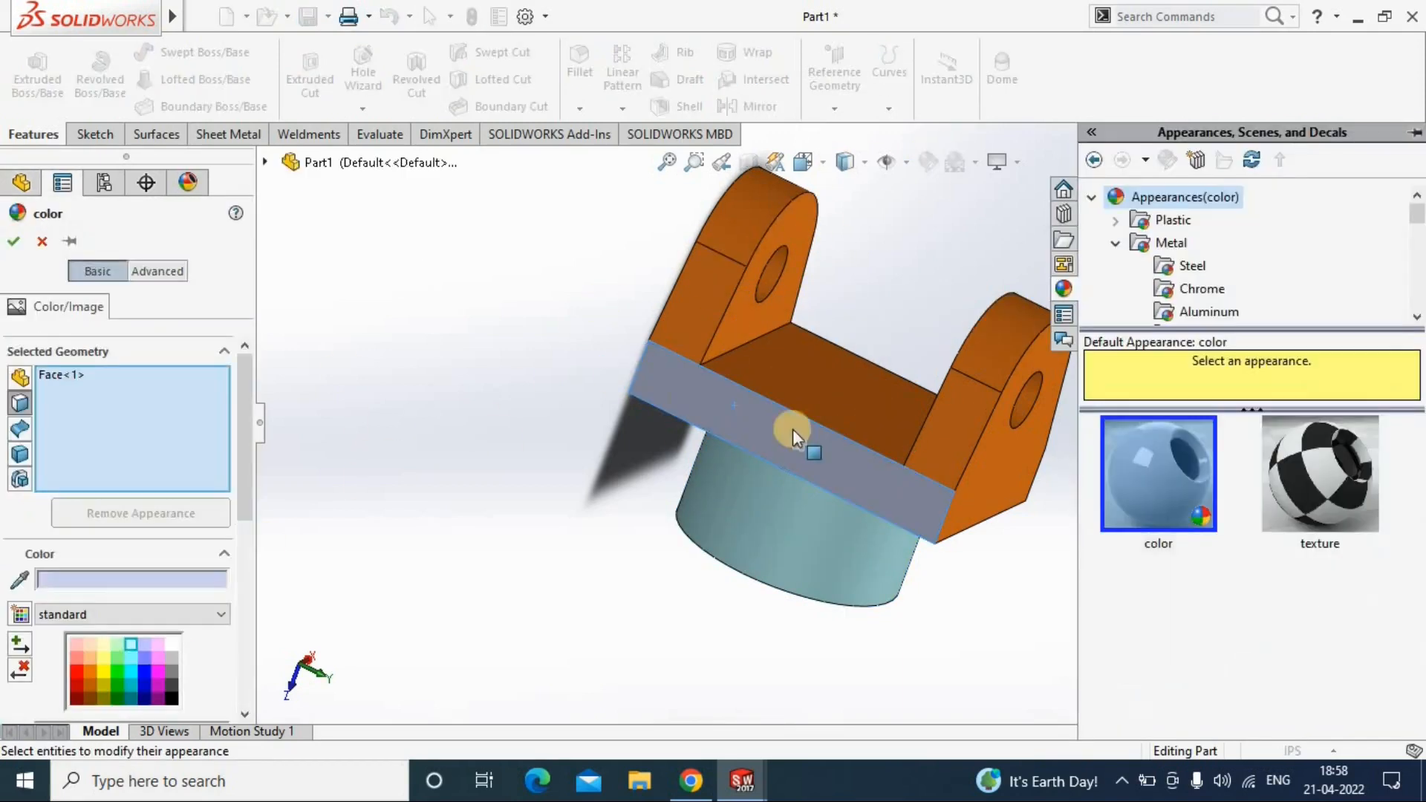
left_click(877, 412)
middle_click_drag(884, 257, 997, 426)
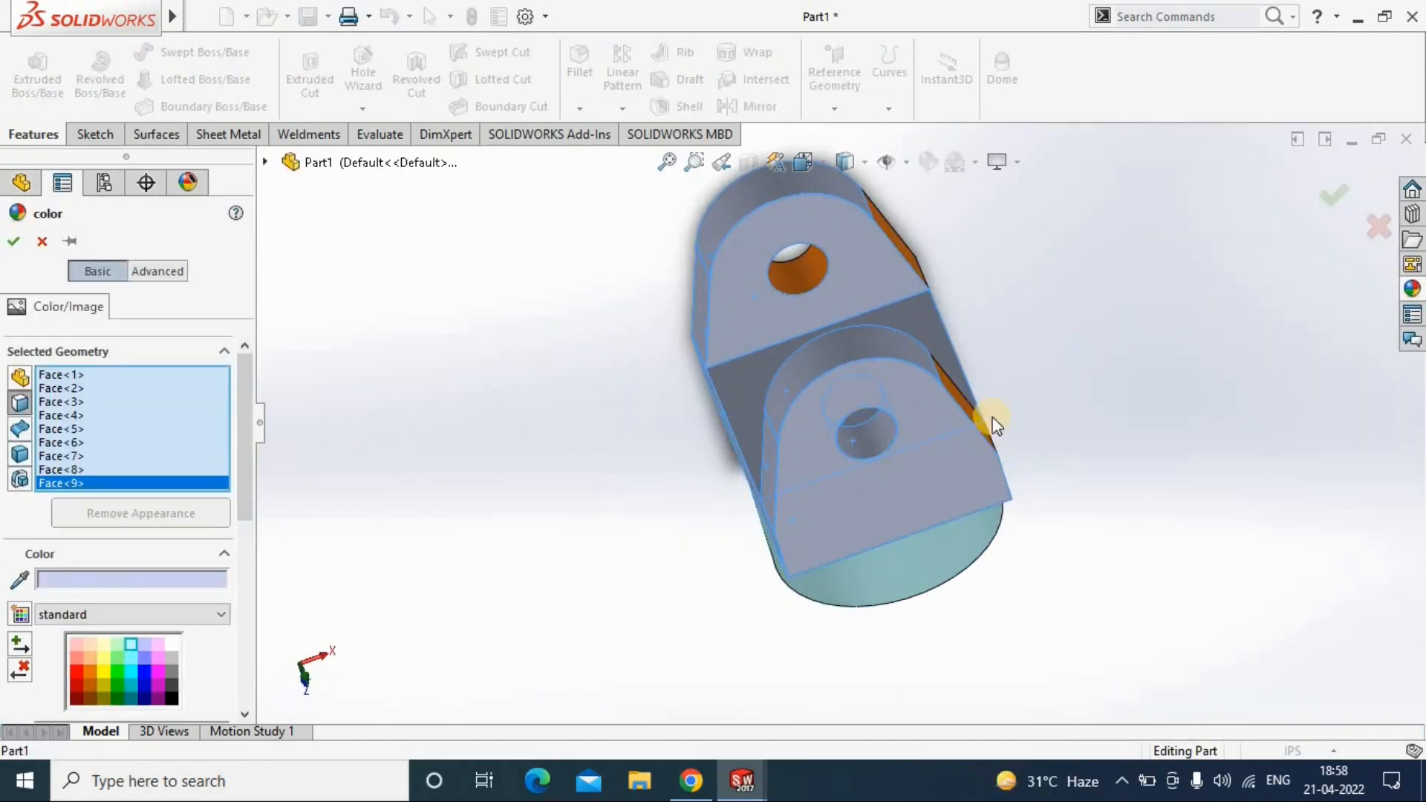
left_click(906, 236)
middle_click_drag(907, 236, 888, 335)
left_click(901, 376)
left_click(887, 334)
Step: Add the yoke's remaining faces, including the boss and its keyed bore, and colour all selected faces light green
middle_click_drag(935, 530, 690, 569)
left_click(859, 561)
left_click(859, 589)
left_click(691, 569)
middle_click_drag(560, 579, 661, 609)
left_click(76, 667)
left_click(875, 464)
middle_click_drag(875, 464, 125, 652)
left_click(116, 643)
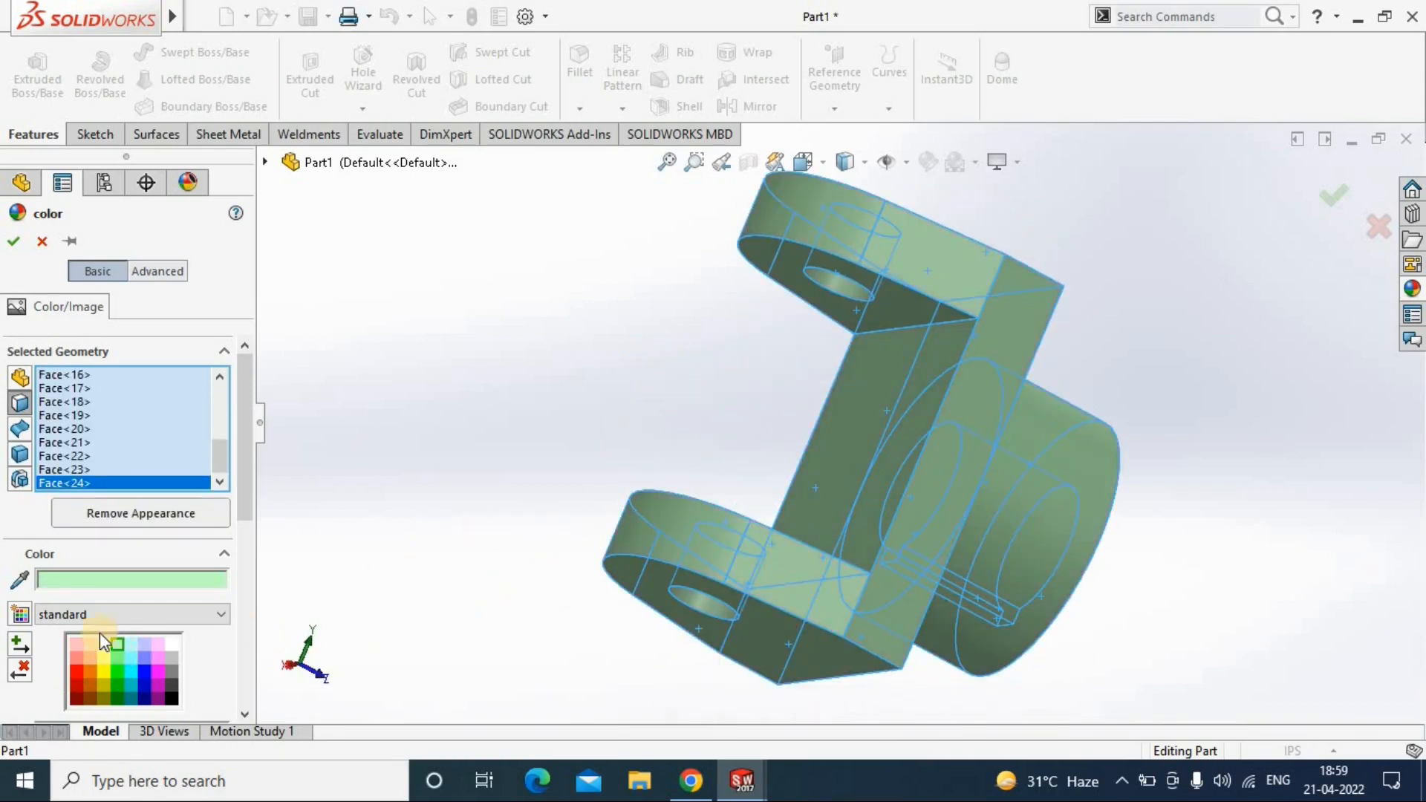
left_click(13, 241)
Step: Save the recoloured Part1 yoke
middle_click_drag(594, 422, 877, 416)
left_click(329, 18)
left_click(336, 44)
scroll(679, 328, "down", 1)
left_click(1049, 130)
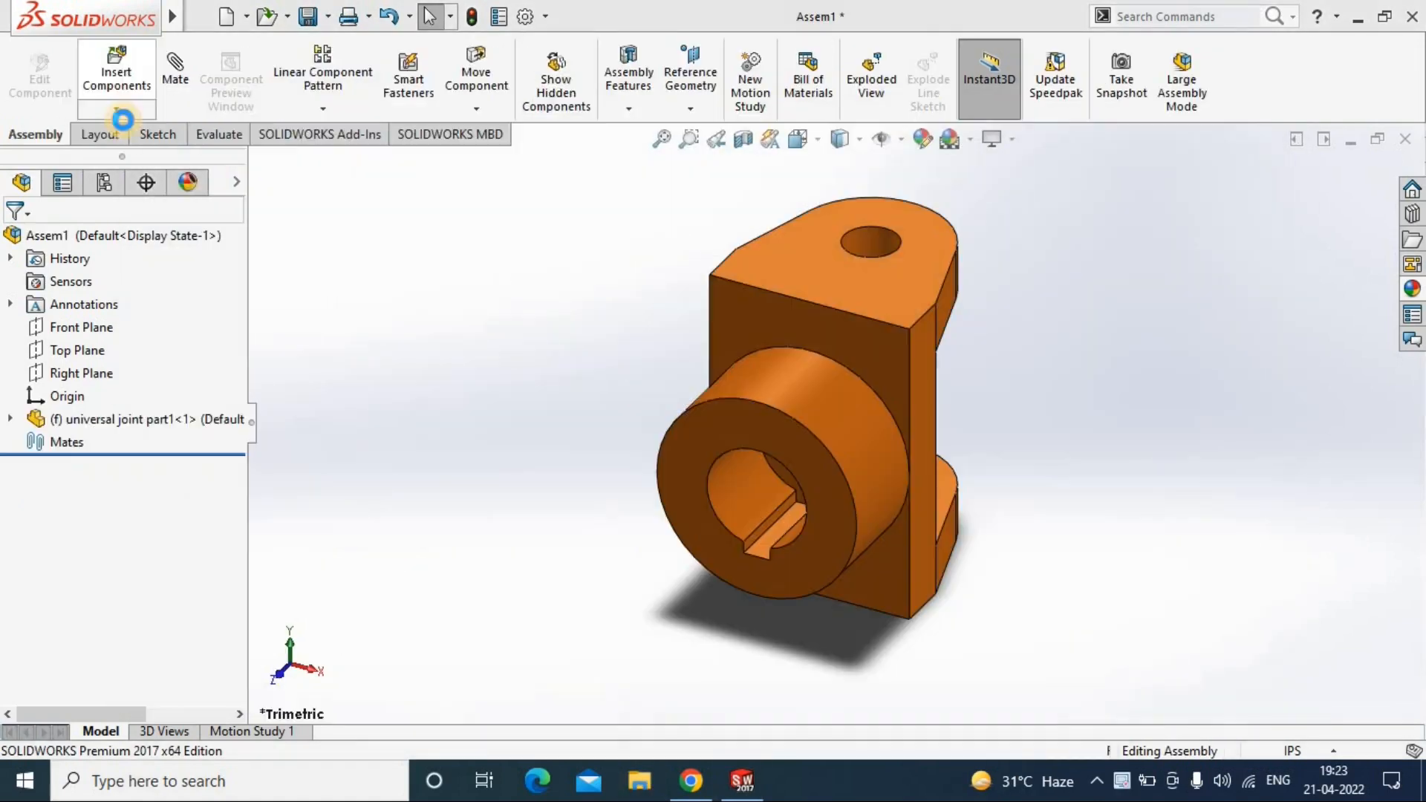
Step: Insert bolt[100]units, bushpart3, cross link joint part2, Part1 and Part4pin into the assembly and place them around the orange yoke
left_click(33, 63)
left_click_drag(460, 252, 223, 145)
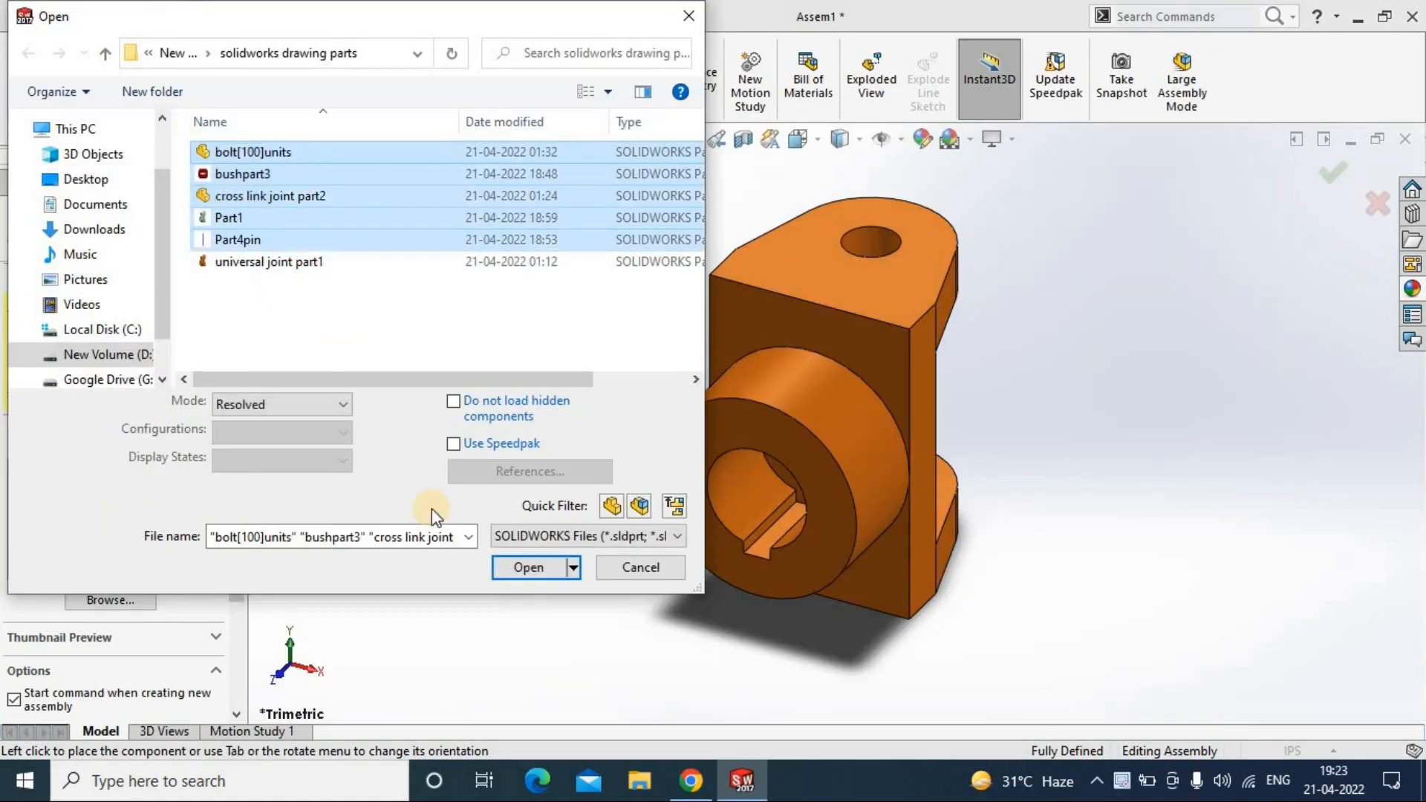
left_click(528, 568)
left_click(452, 483)
left_click(1176, 462)
left_click(518, 273)
middle_click_drag(1183, 290, 1117, 382)
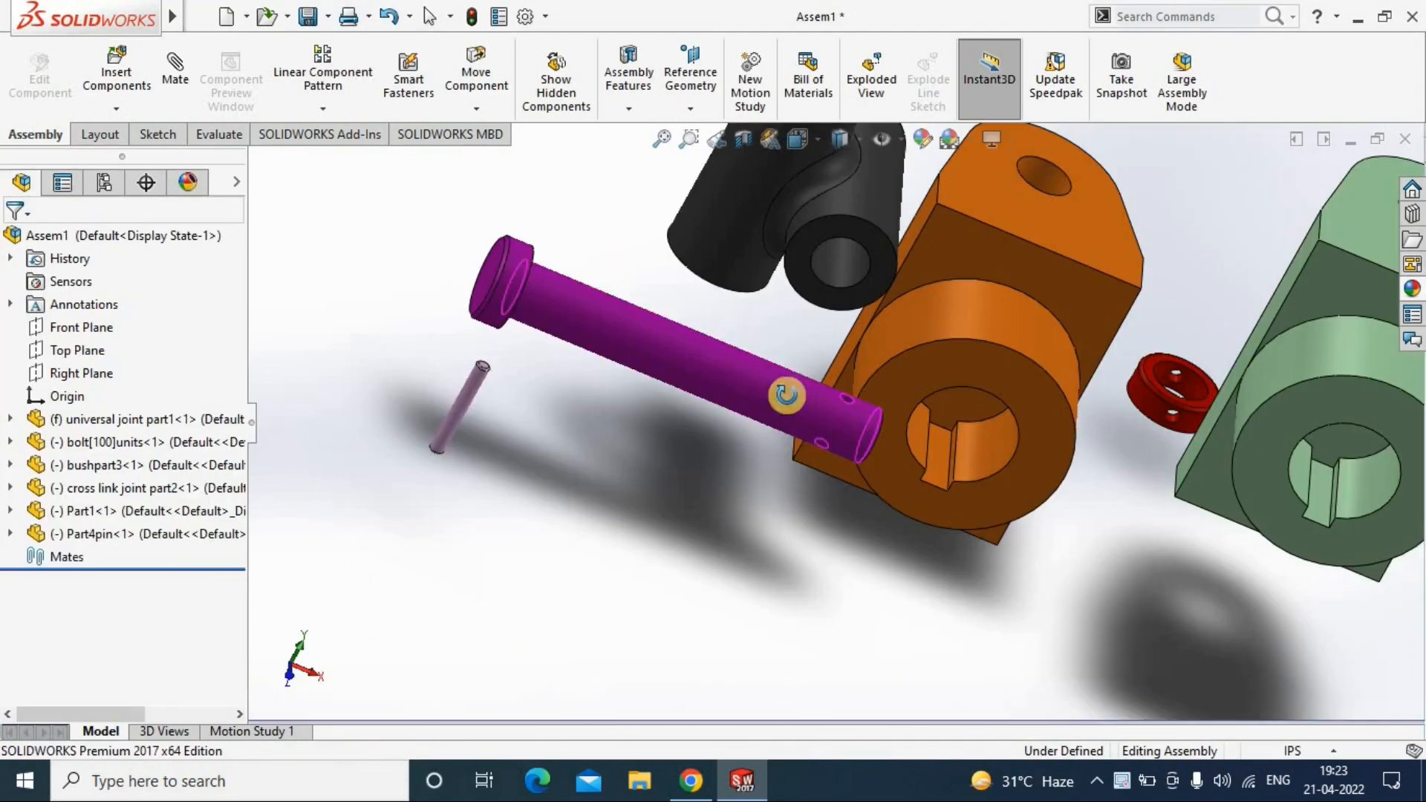
left_click(1082, 293)
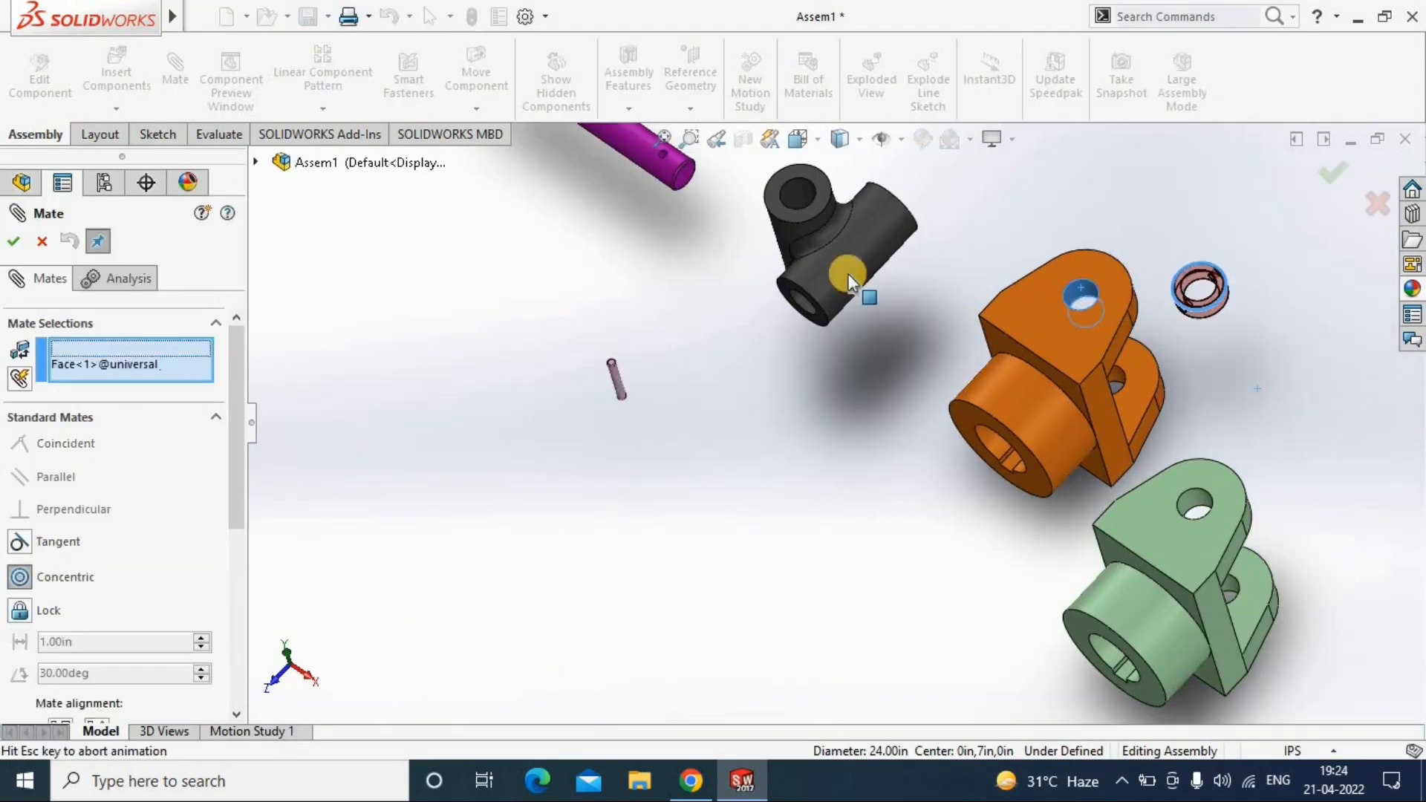
key("Escape")
left_click(177, 73)
left_click(1077, 301)
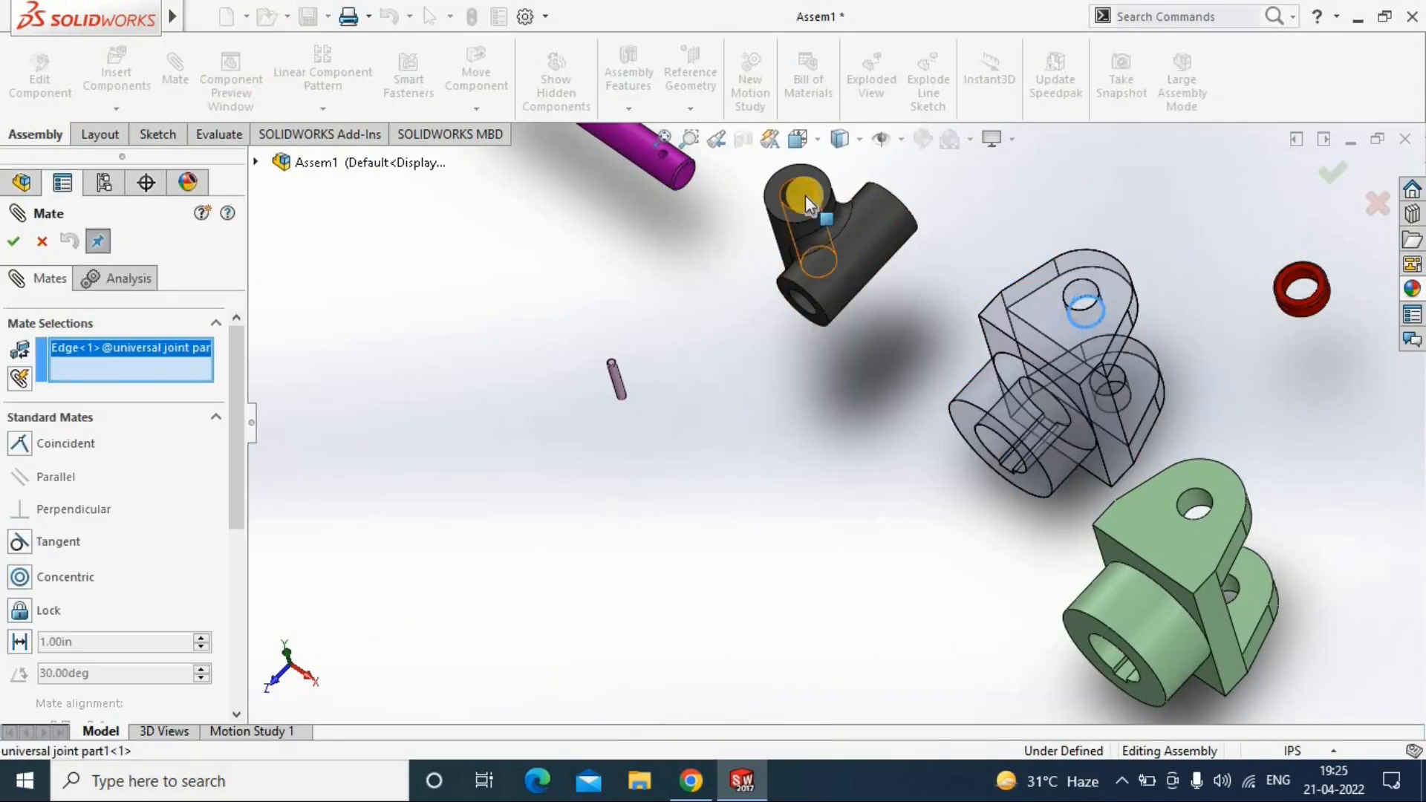
left_click(807, 199)
middle_click_drag(1080, 281, 1107, 383)
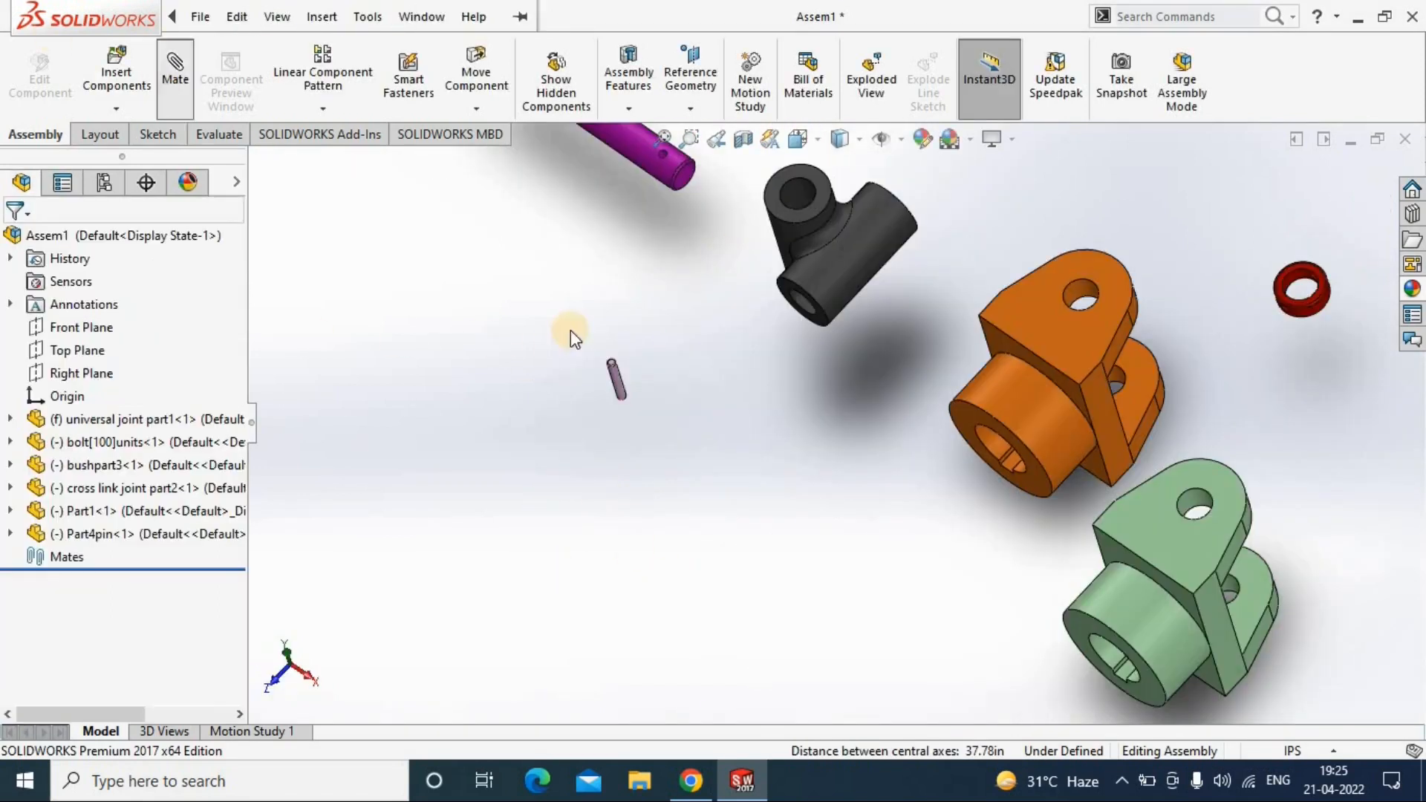
Step: Mate the cross link's bore to the lug hole of the orange yoke
left_click(175, 73)
left_click(1070, 312)
left_click(780, 208)
left_click(969, 185)
middle_click_drag(565, 326, 416, 409)
left_click_drag(928, 520, 761, 780)
middle_click_drag(986, 475, 920, 447, "ctrl")
scroll(920, 448, "down", 1)
Step: Position the green yoke around the cross link and mate its lug hole to the link's other bore
left_click_drag(851, 375, 1181, 314)
left_click_drag(779, 334, 929, 394)
left_click(711, 698)
left_click(771, 410)
left_click(961, 389)
middle_click_drag(766, 538, 840, 524)
scroll(925, 537, "up", 2)
middle_click_drag(934, 548, 937, 592, "ctrl")
left_click_drag(829, 429, 838, 414)
Step: Fit the bolt through the green yoke and cross link, with the bolt's head edge coincident to the yoke's lug face
left_click(881, 469)
middle_click_drag(877, 468, 535, 401)
left_click(1163, 533)
scroll(586, 360, "down", 2)
middle_click_drag(423, 384, 445, 353)
left_click(570, 324)
left_click(690, 440)
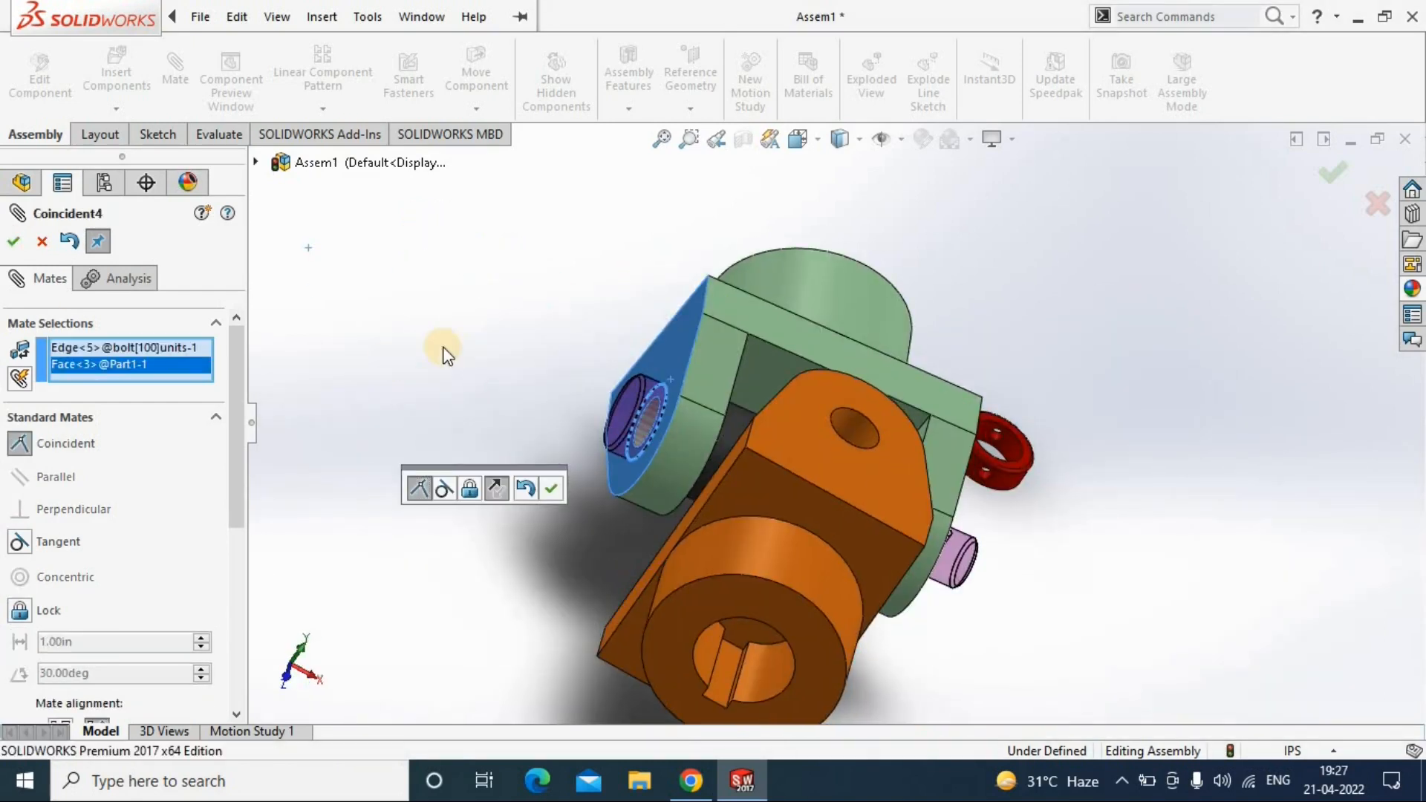
left_click(551, 488)
Step: Add a second copy of the bolt beside the joint
middle_click_drag(551, 475, 460, 438)
left_click_drag(1002, 359, 1012, 351)
middle_click_drag(582, 414, 643, 401)
scroll(1163, 532, "up", 2)
middle_click_drag(1050, 525, 907, 407)
scroll(1093, 377, "up", 1)
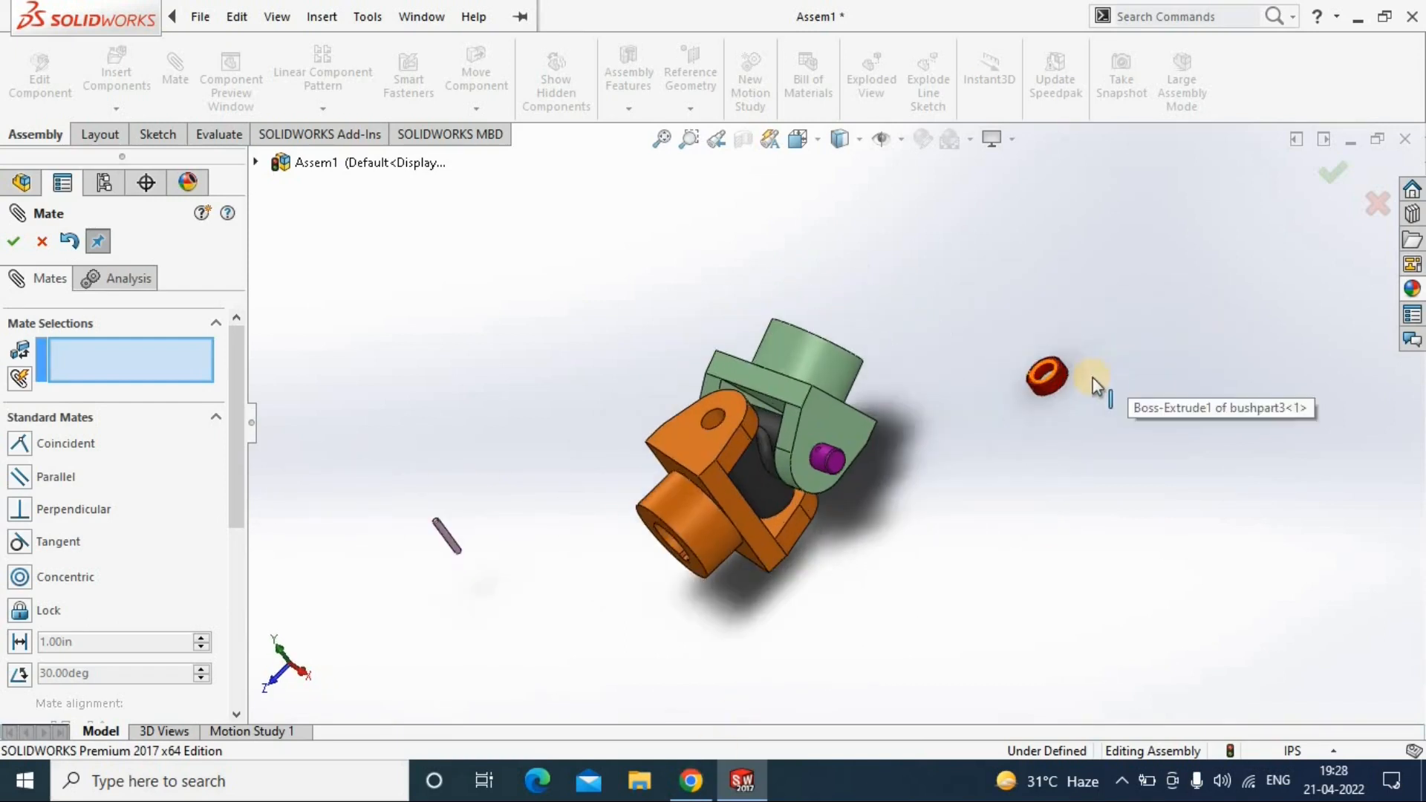
scroll(996, 400, "down", 12)
scroll(847, 426, "up", 9)
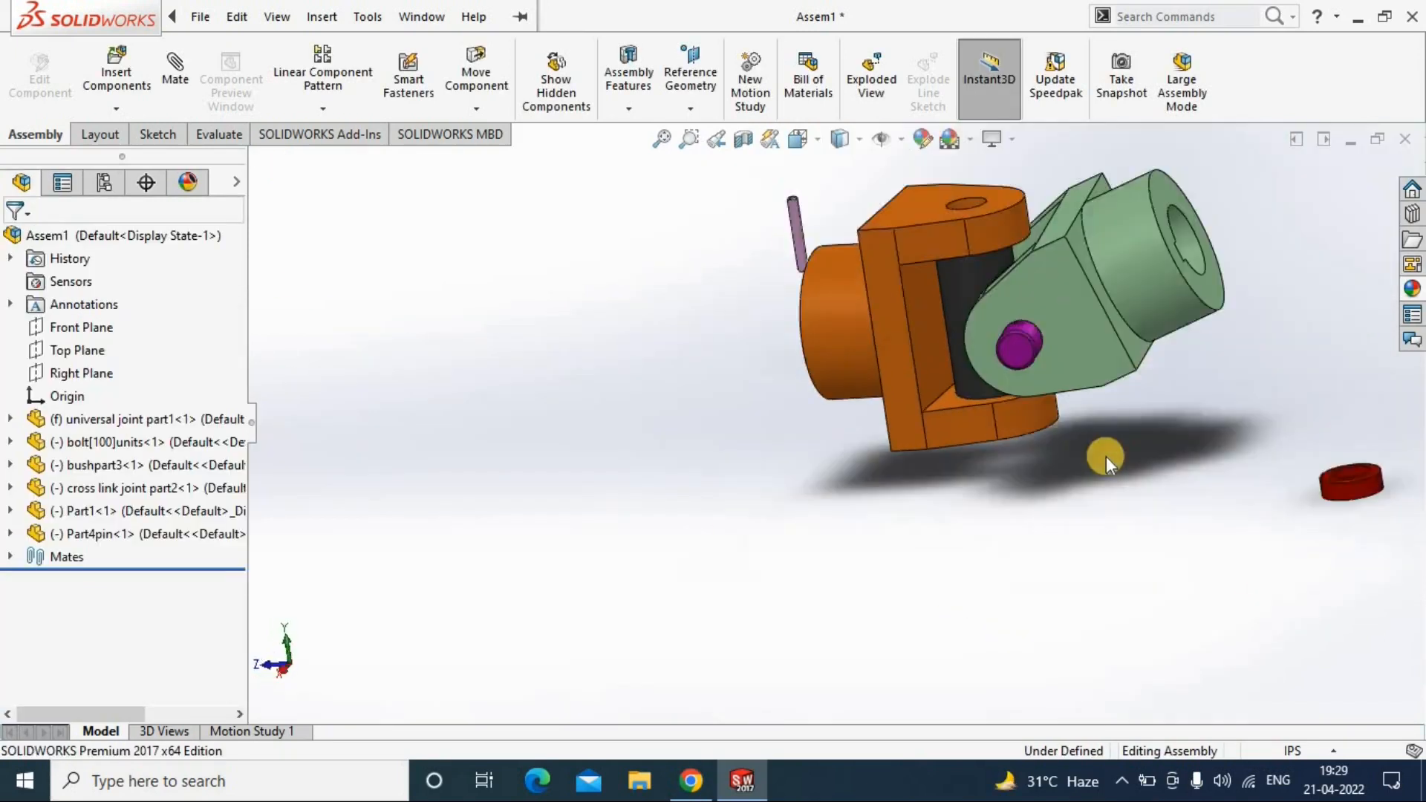
middle_click_drag(1105, 455, 1023, 429)
left_click(1005, 296)
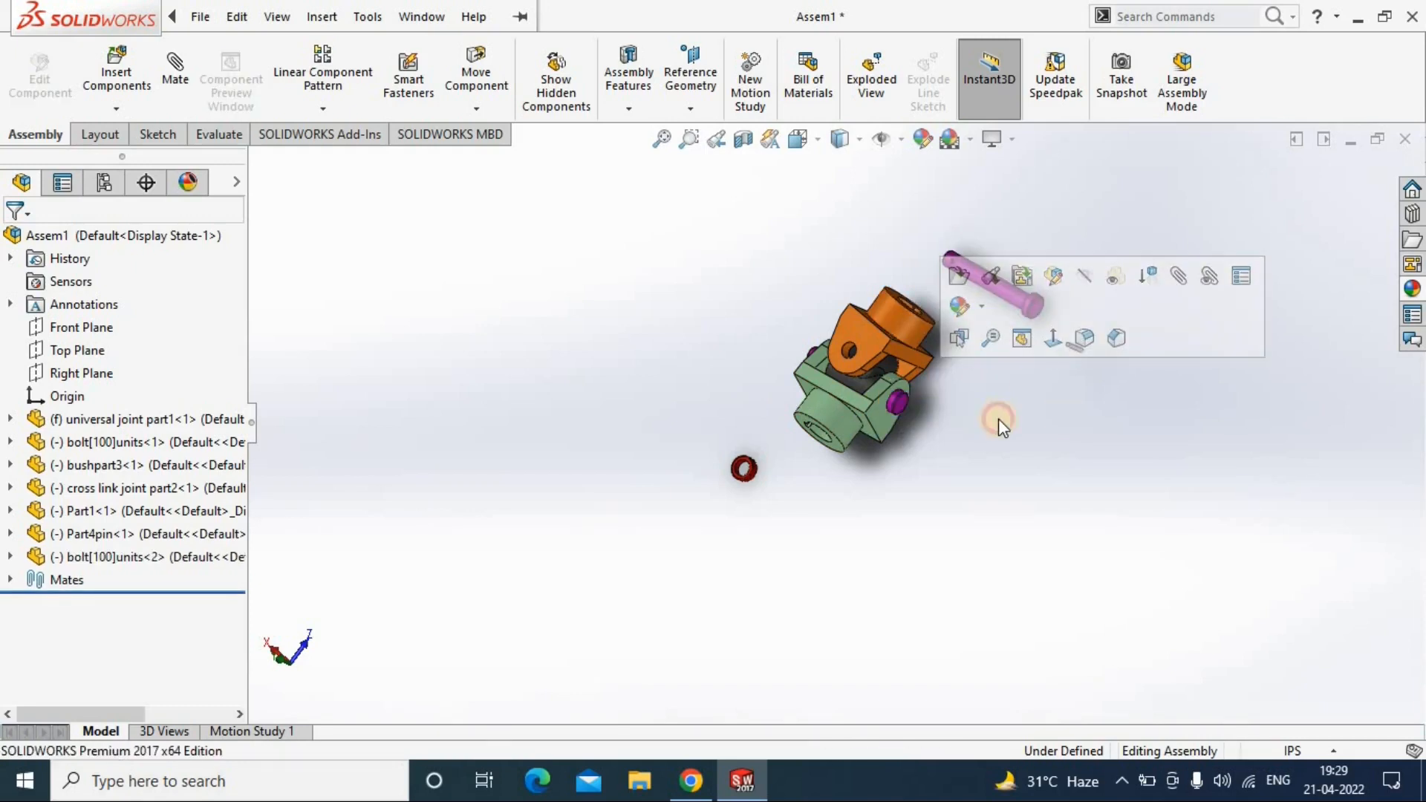
Step: Mate the second bolt's edge coincident with the orange yoke's hole edge and bring its head against the lug
scroll(828, 364, "down", 4)
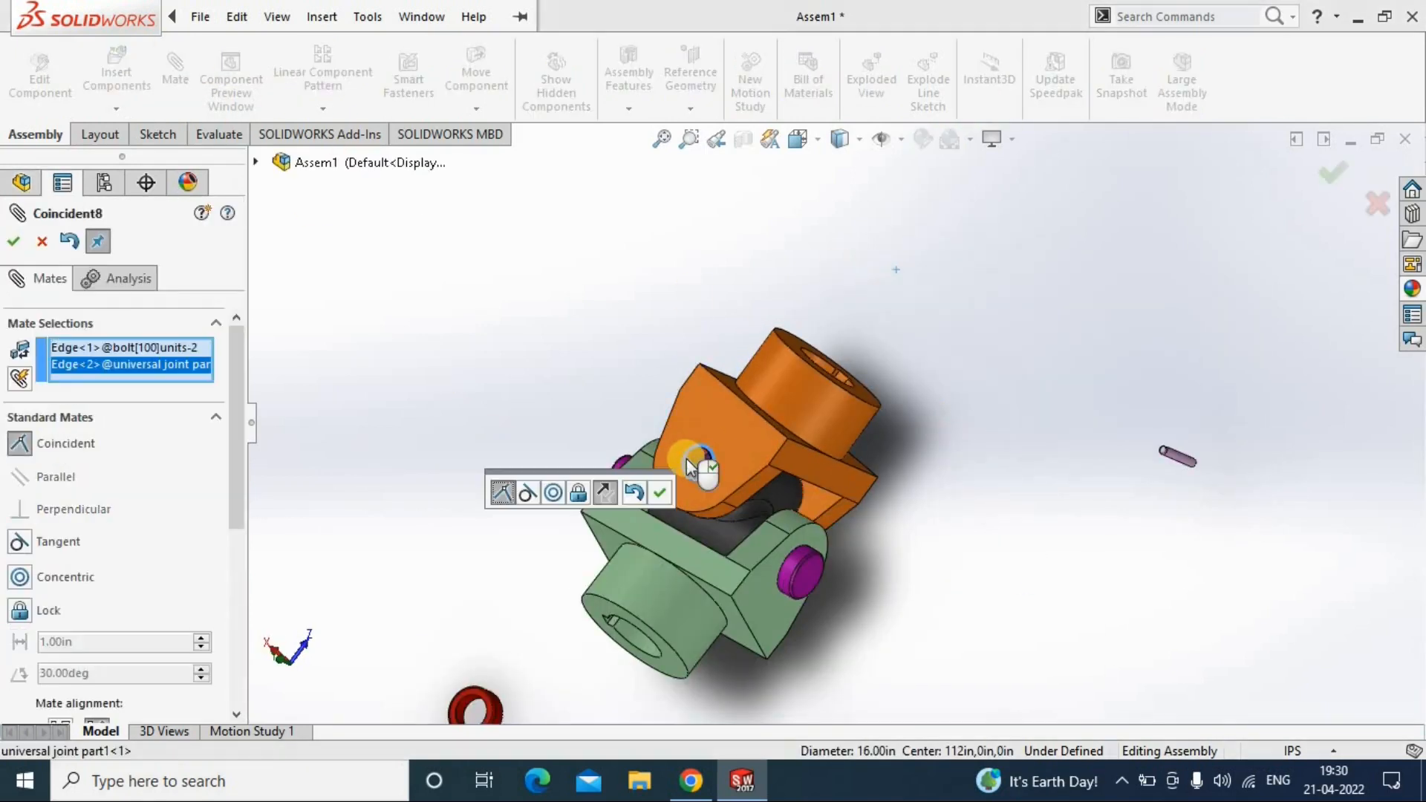
middle_click_drag(687, 458, 843, 573)
left_click(14, 241)
scroll(929, 555, "down", 5)
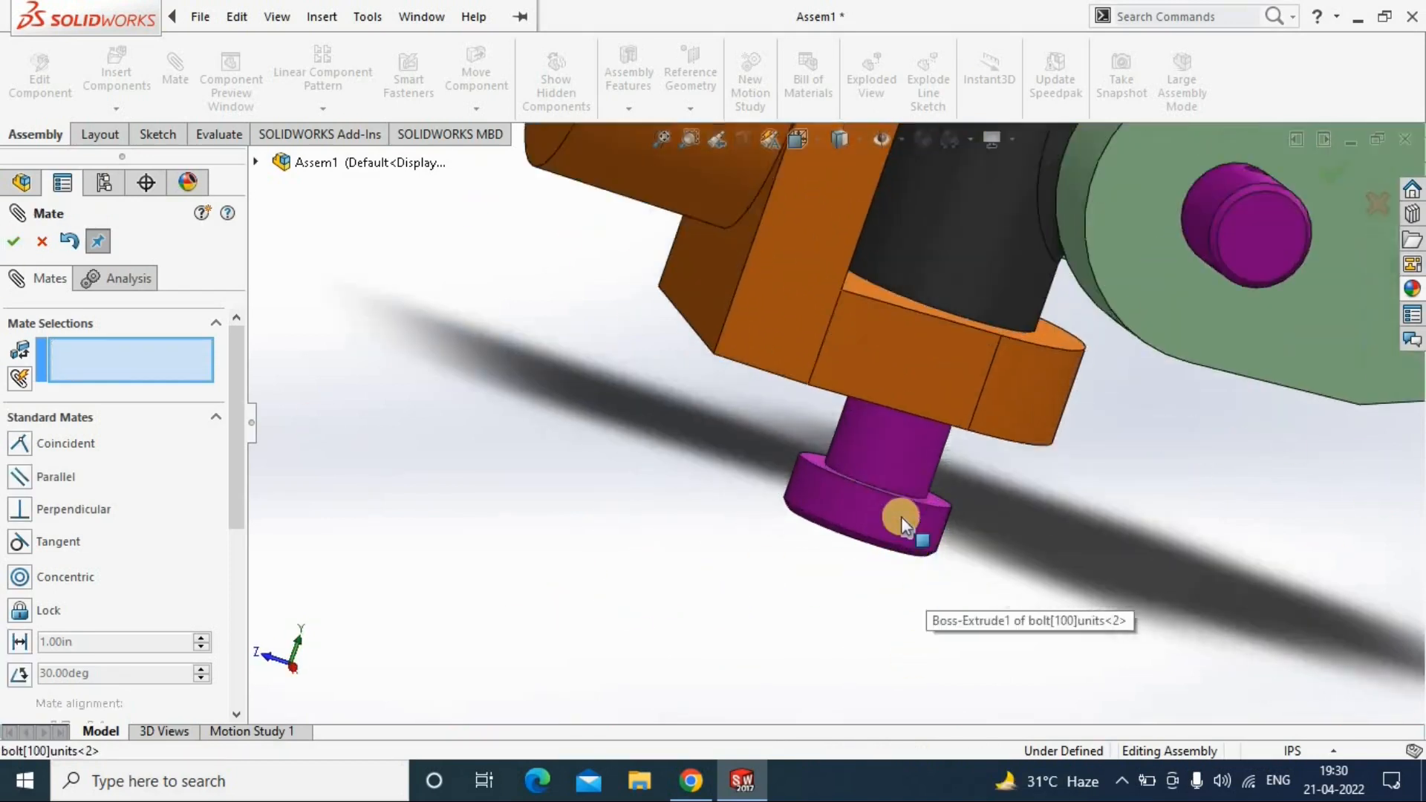
middle_click_drag(901, 515, 917, 416)
left_click(955, 427)
left_click(1088, 347)
left_click(42, 242)
Step: Try to mate the bush's bore edge to the end edge of the bolt in the green yoke
middle_click_drag(416, 297, 412, 377)
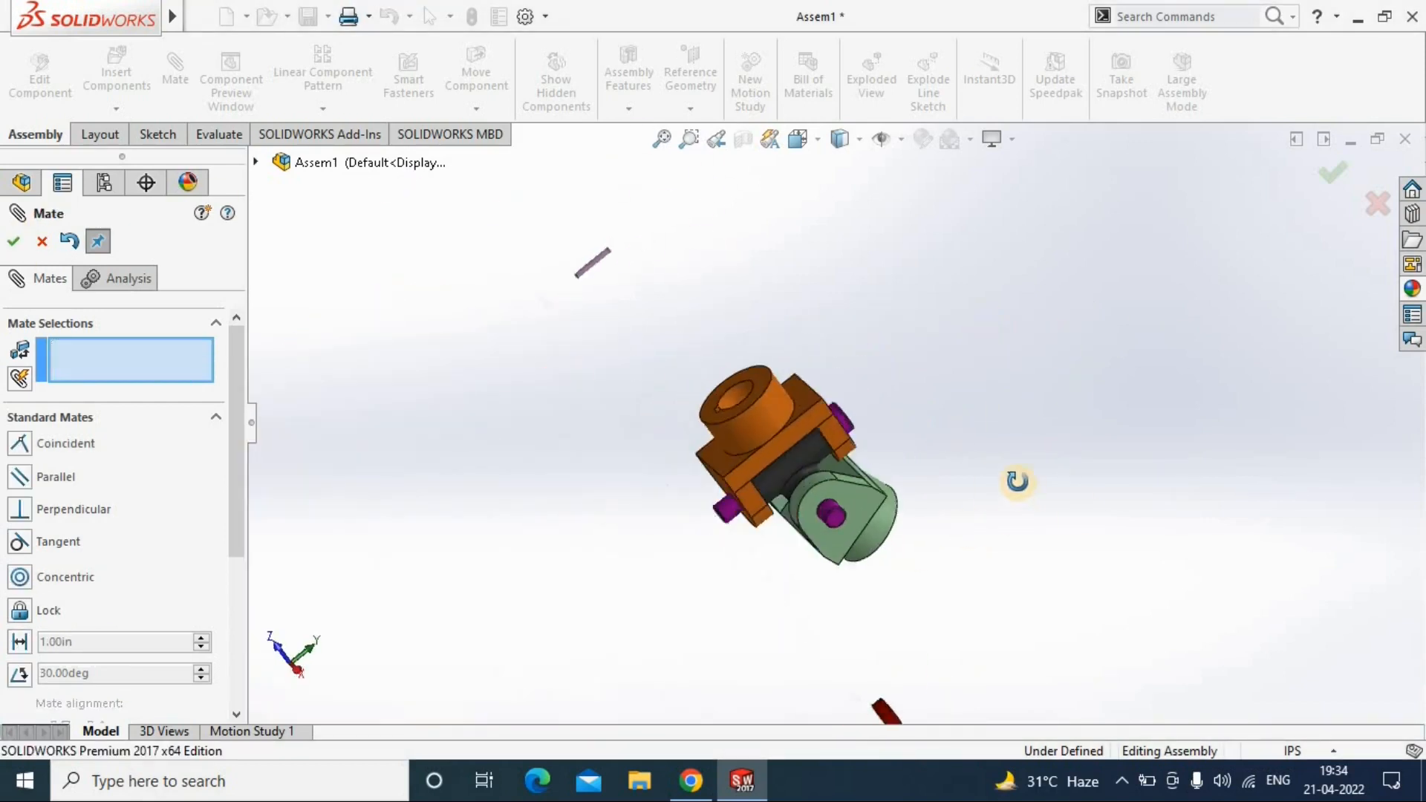
middle_click_drag(1018, 481, 1067, 542)
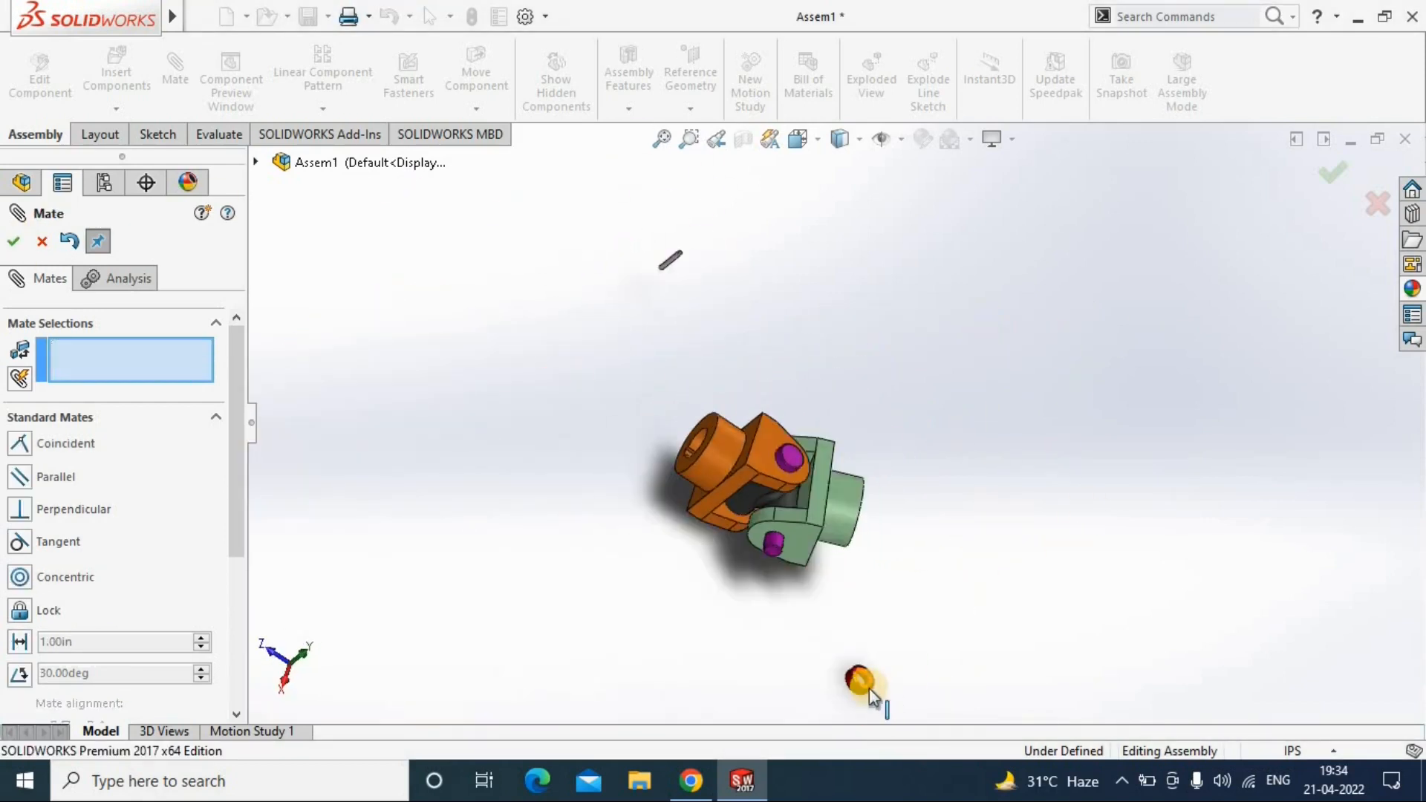
scroll(868, 685, "down", 3)
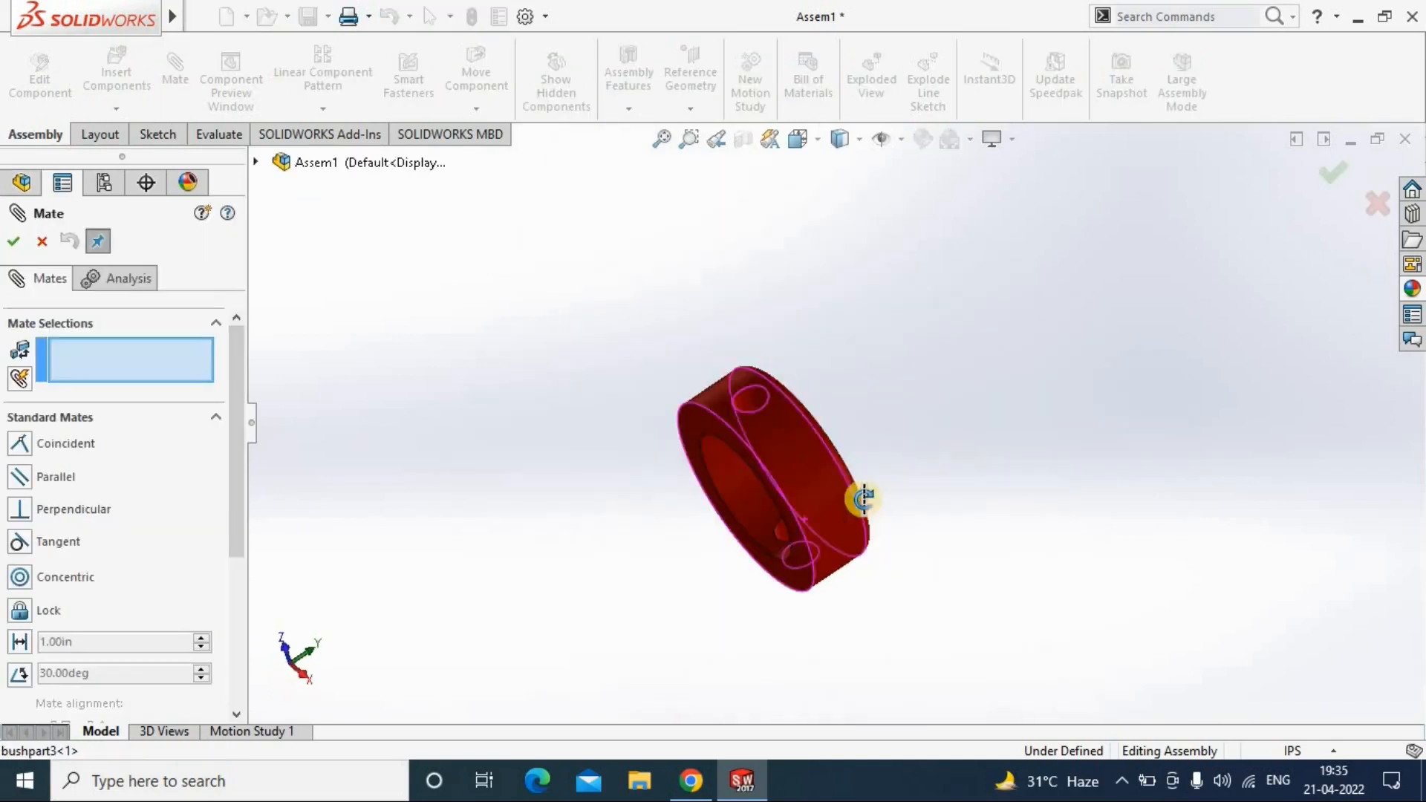
middle_click_drag(864, 499, 773, 453)
left_click(717, 427)
scroll(839, 432, "up", 9)
left_click(679, 273)
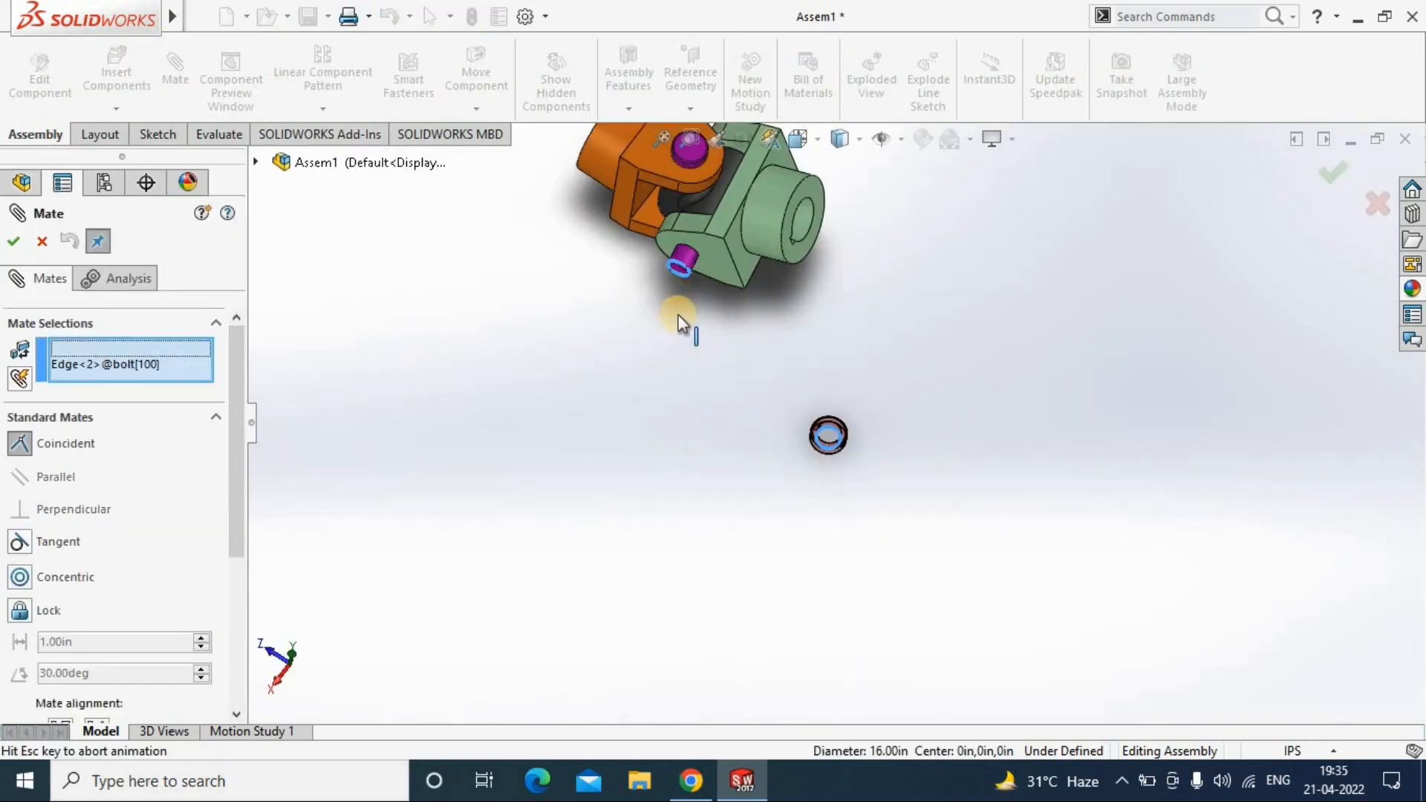
scroll(813, 423, "up", 4)
scroll(762, 347, "down", 12)
middle_click_drag(570, 523, 669, 490)
left_click(649, 304)
middle_click_drag(580, 386, 475, 427)
left_click_drag(564, 446, 577, 444)
scroll(587, 427, "up", 7)
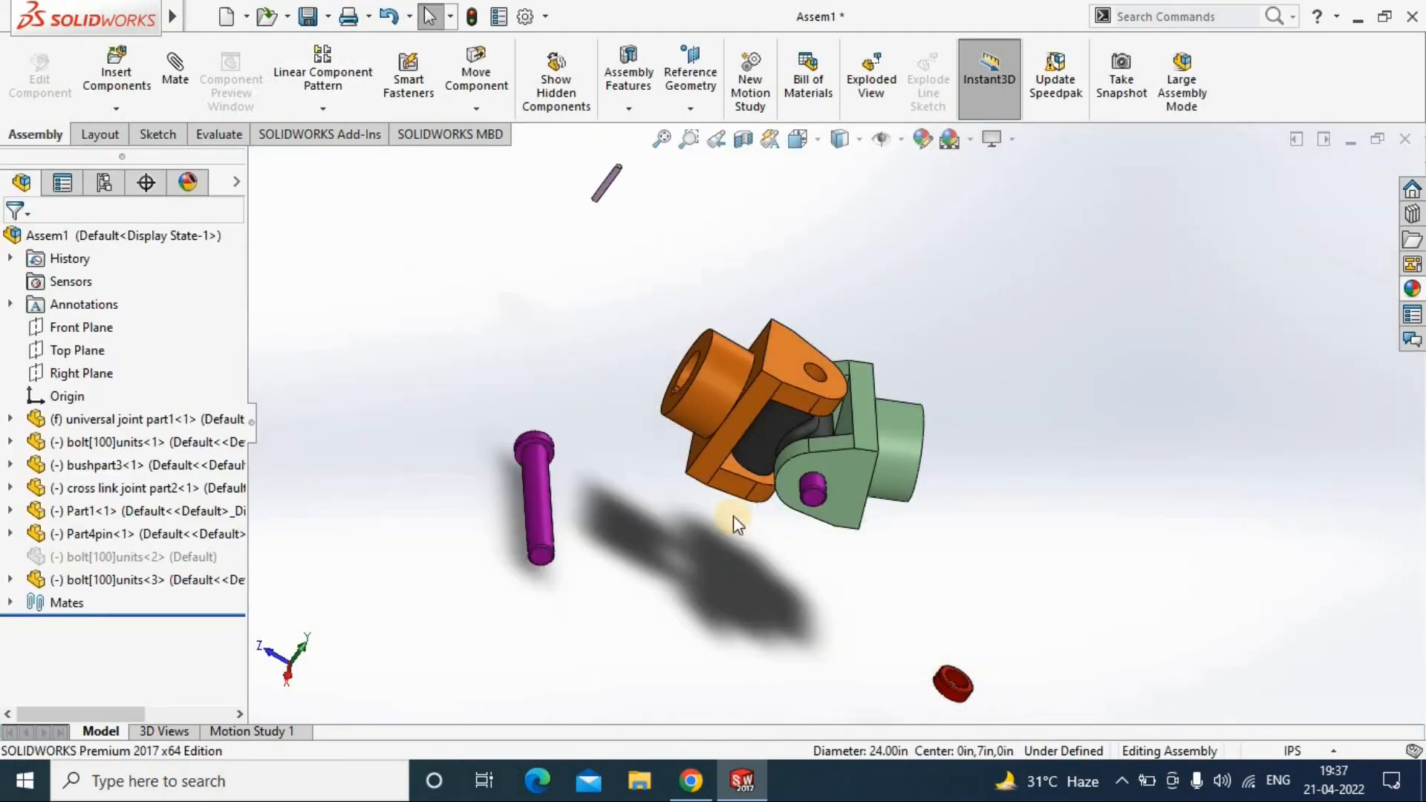
Step: Mate the replacement bolt to the lug hole edge of the orange yoke
left_click(536, 505)
left_click(879, 399)
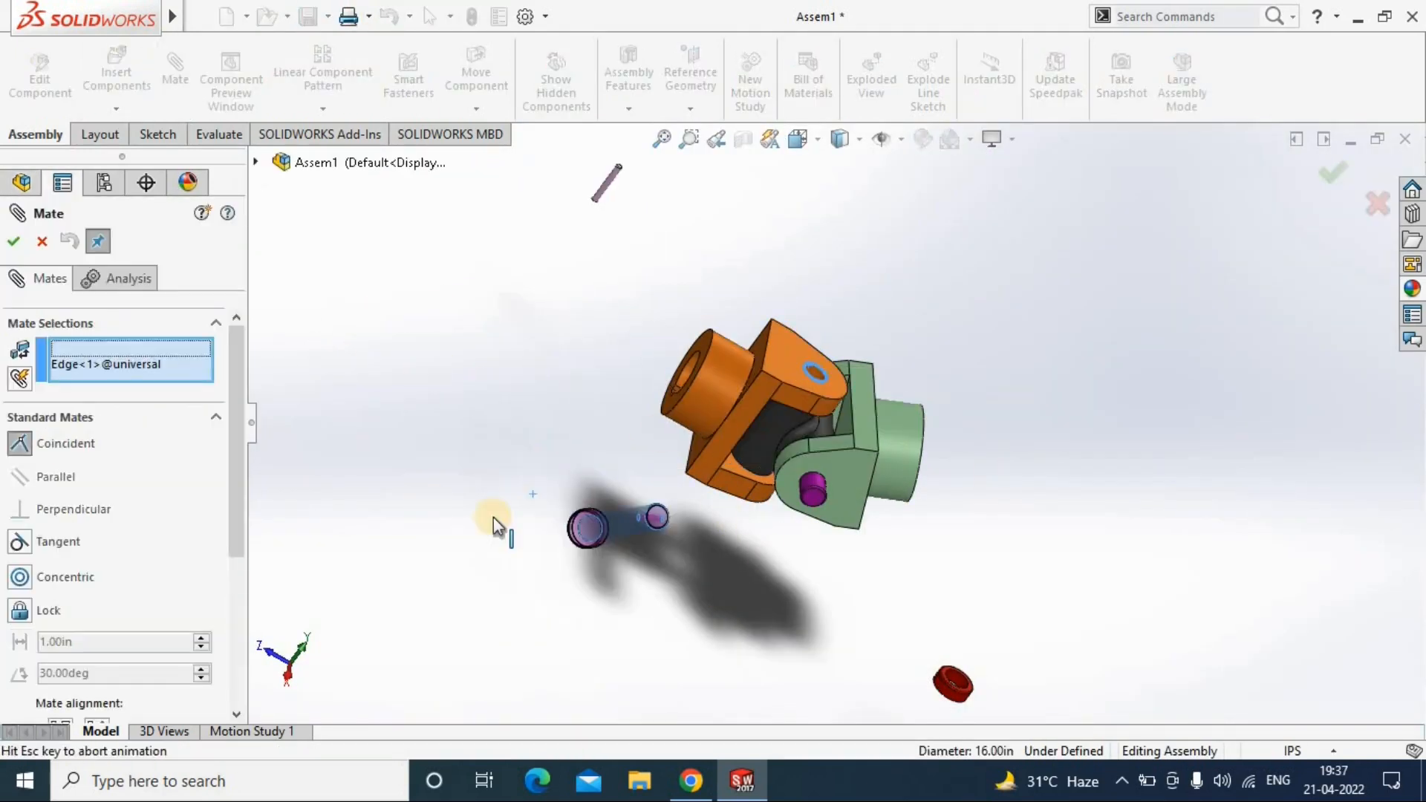
left_click(915, 446)
left_click(427, 554)
scroll(832, 330, "down", 3)
Step: Seat the replacement bolt's head against the orange yoke's outer lug face
middle_click_drag(880, 386, 917, 367)
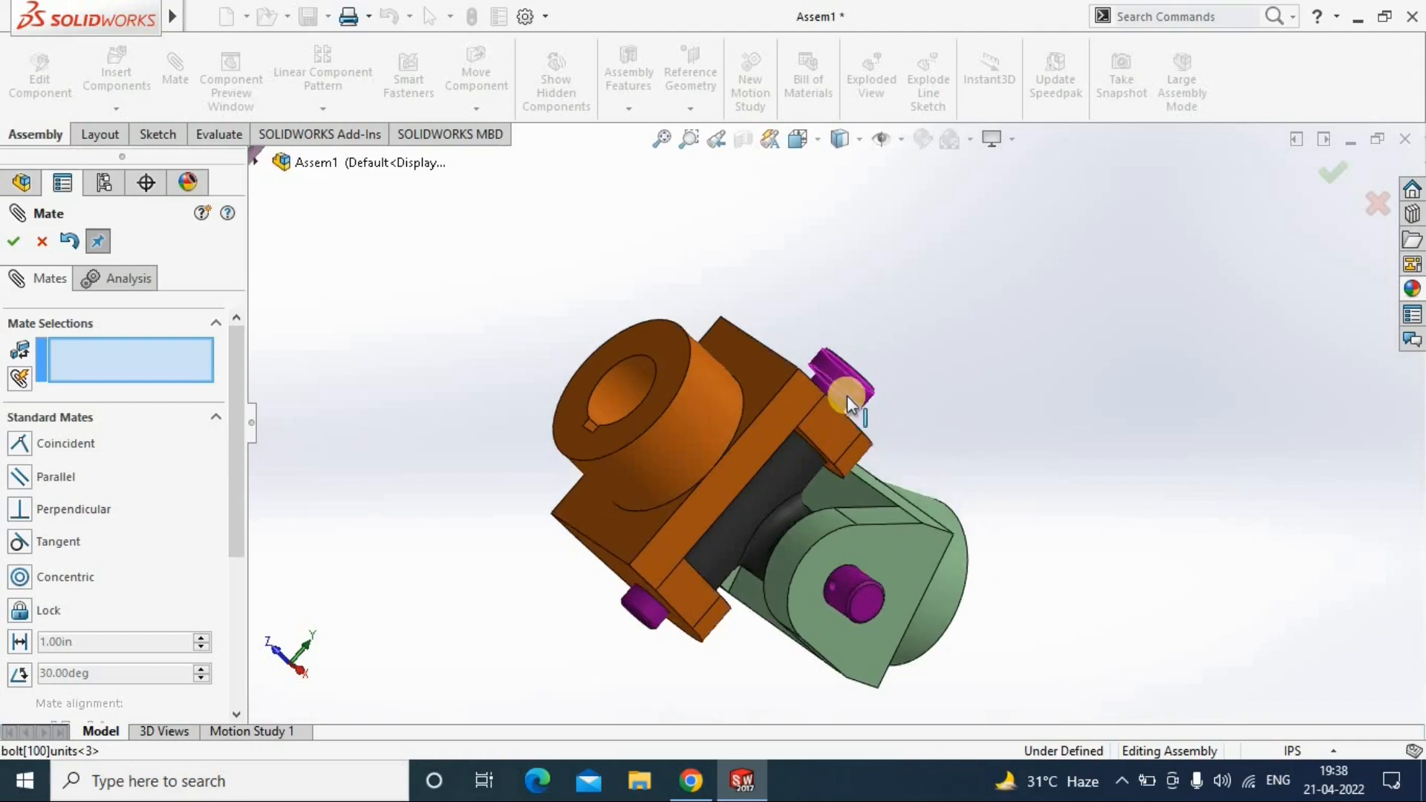
scroll(847, 395, "down", 9)
left_click(846, 398)
middle_click_drag(846, 401, 636, 471)
scroll(636, 471, "up", 4)
left_click(747, 425)
left_click(13, 242)
Step: Mate the bush's bore concentric with the protruding end of the bolt in the green yoke
middle_click_drag(669, 416, 825, 520)
scroll(875, 587, "up", 8)
scroll(875, 587, "up", 3)
middle_click_drag(874, 586, 965, 554)
scroll(1001, 543, "down", 5)
left_click(996, 488)
scroll(996, 488, "up", 5)
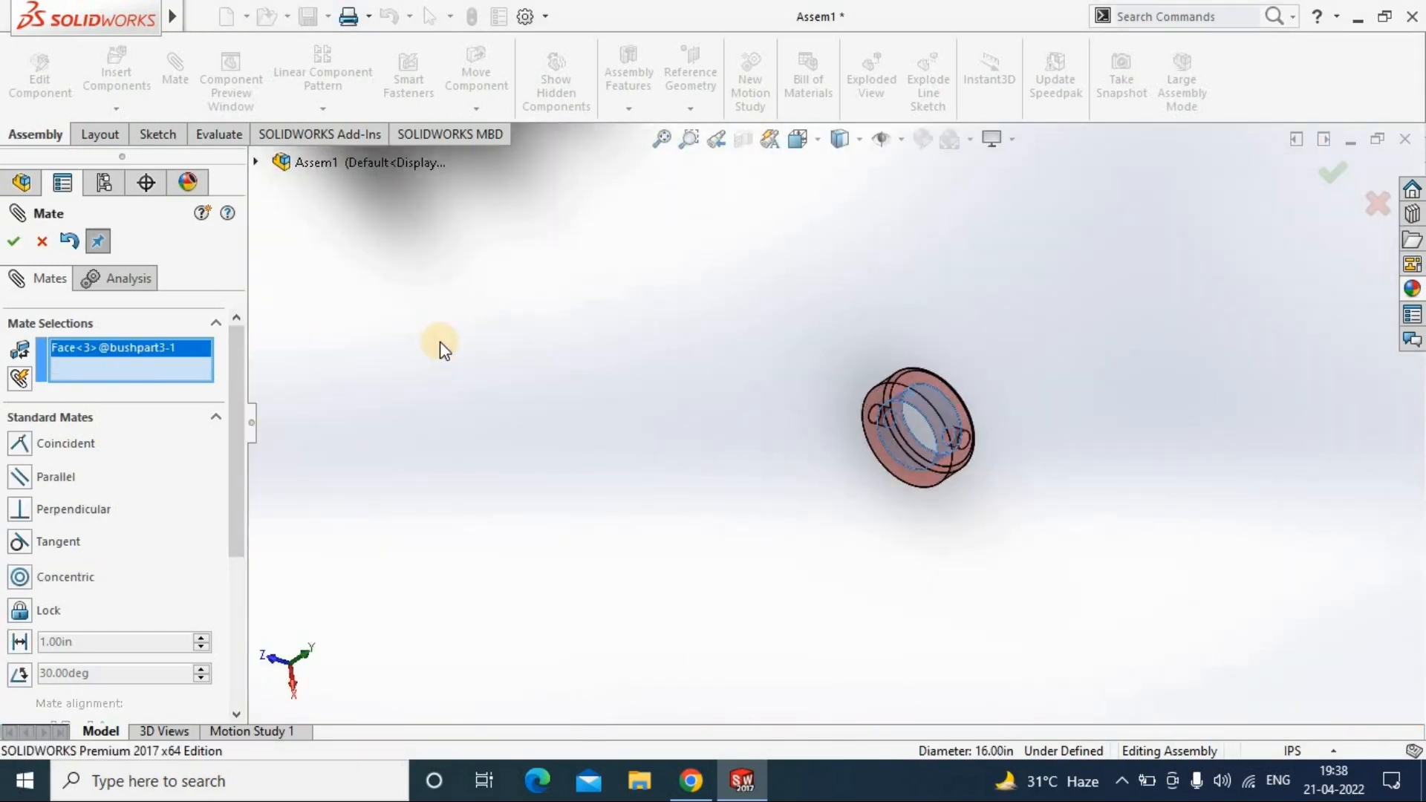
scroll(738, 343, "up", 3)
scroll(856, 480, "down", 8)
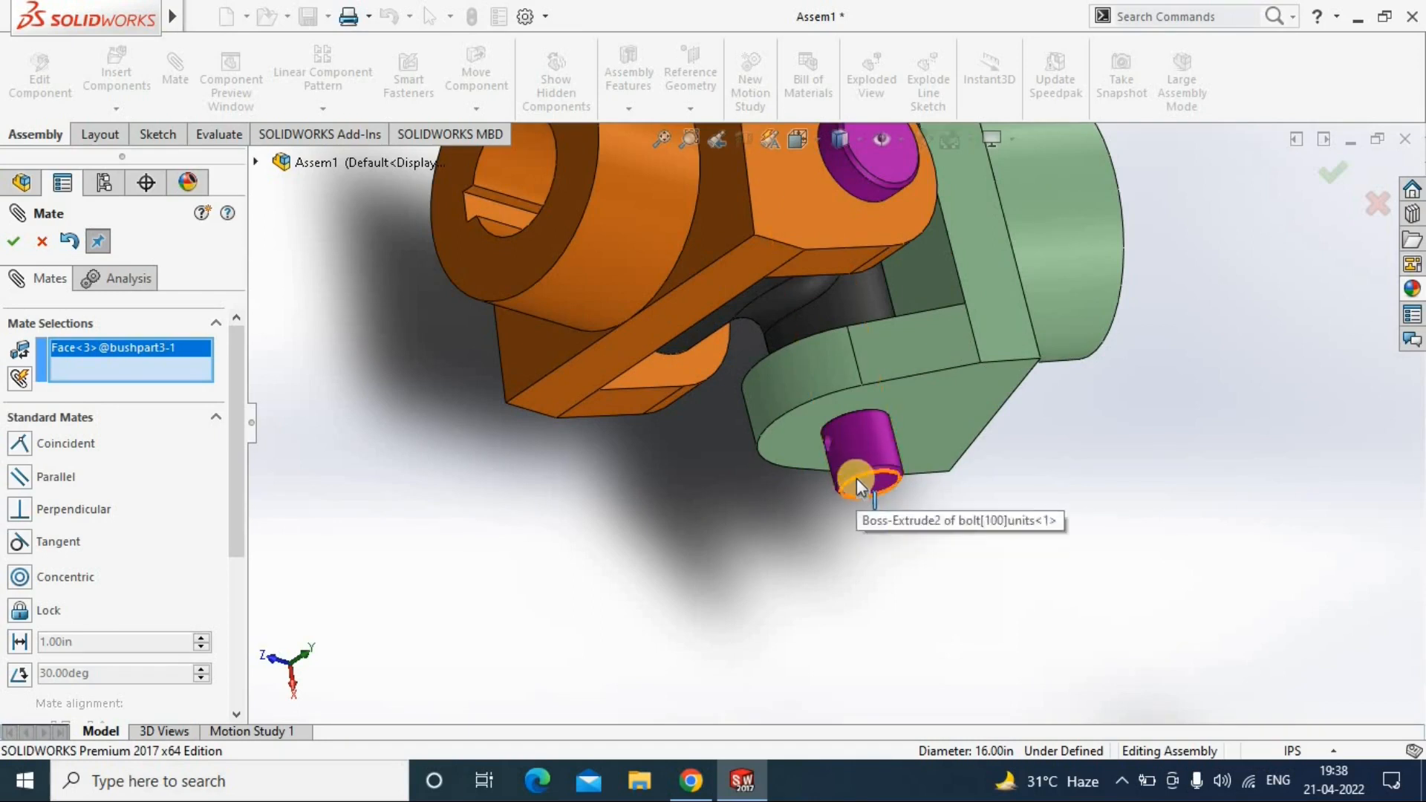
left_click(857, 488)
left_click(1035, 548)
Step: Seat the bush's end face against the green yoke's outer lug face with a flipped-alignment coincident mate
left_click(809, 460)
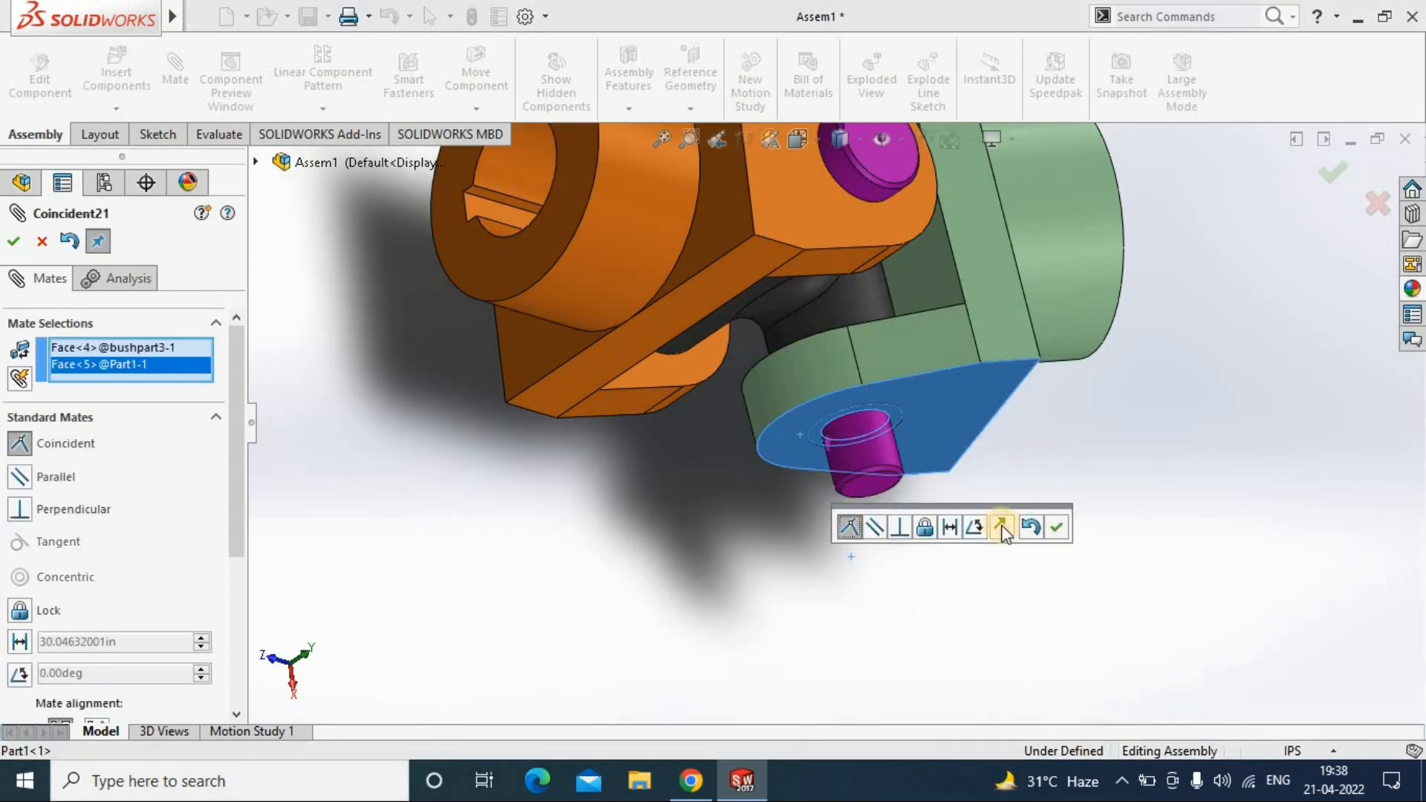
left_click(864, 410)
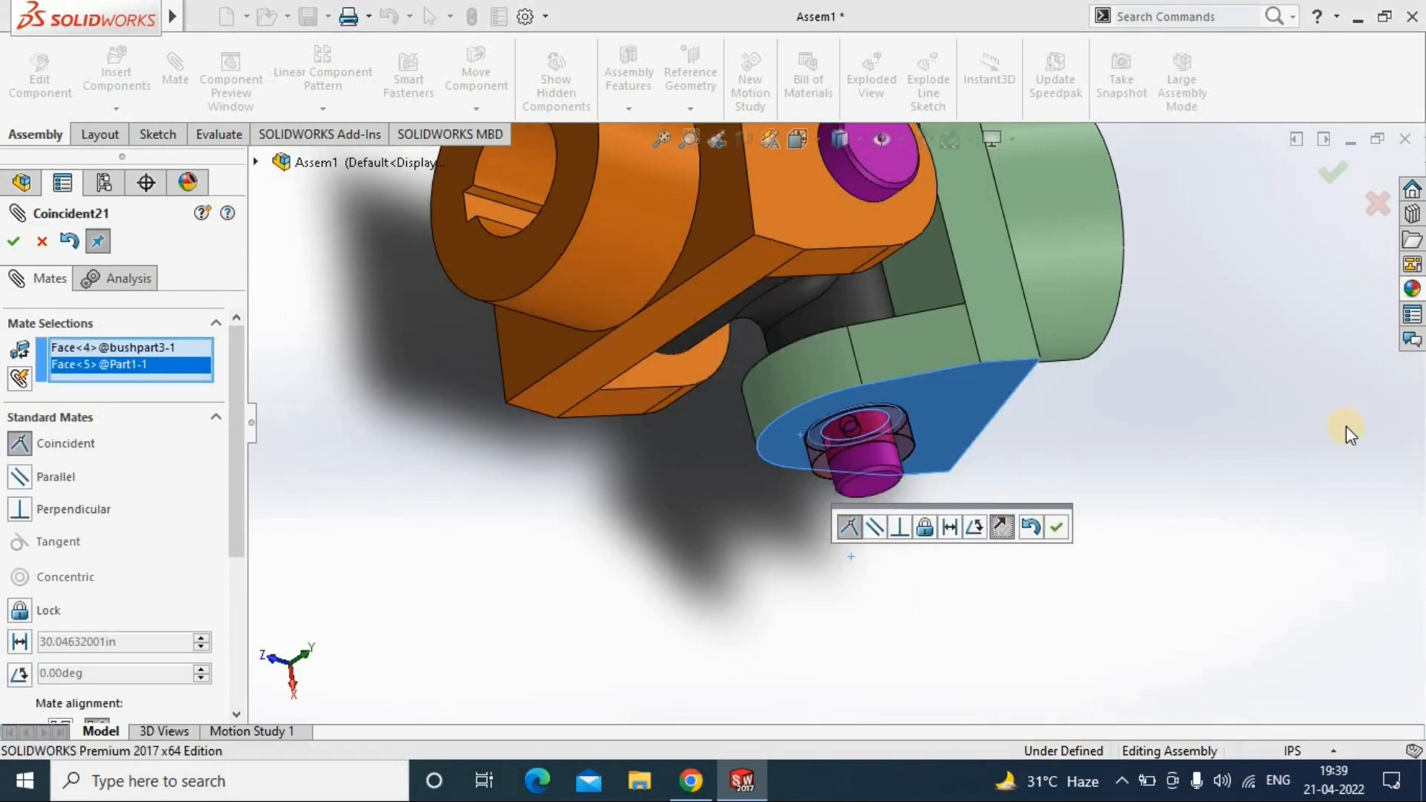
left_click(1056, 527)
Step: Try to mate the bush's cross hole with the cross hole of the bolt in the green yoke
scroll(914, 449, "down", 5)
left_click(850, 372)
middle_click_drag(1215, 495, 775, 482)
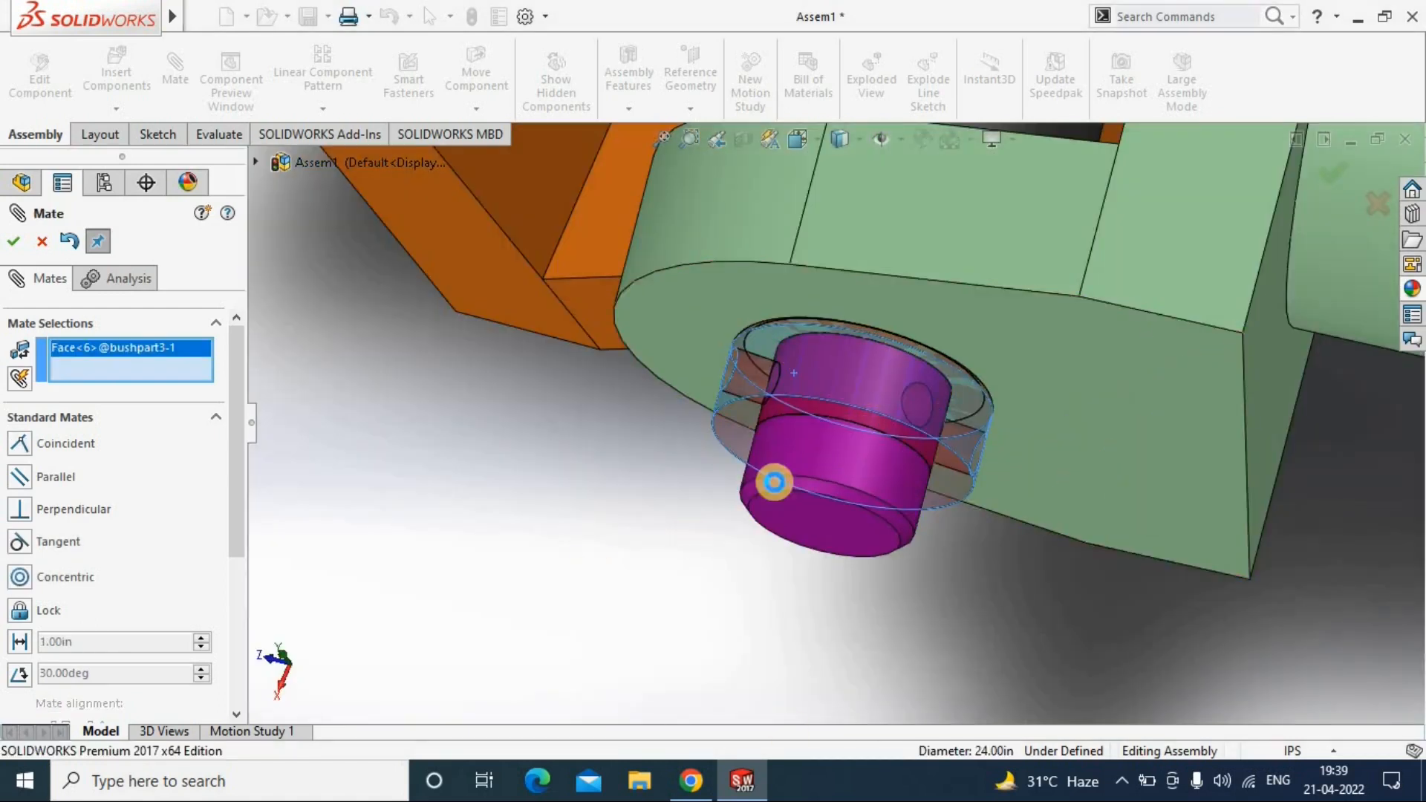
key("Escape")
left_click(951, 377)
left_click(680, 448)
Step: Undo the latest mates of the bush and of the orange yoke's bolt
scroll(759, 349, "up", 4)
left_click(389, 17)
scroll(806, 372, "up", 10)
Step: Mate the loose bolt's face coincident with the lug hole edge of the orange yoke
left_click(538, 502)
left_click(815, 365)
left_click(476, 353)
left_click(171, 63)
left_click(533, 499)
left_click(818, 377)
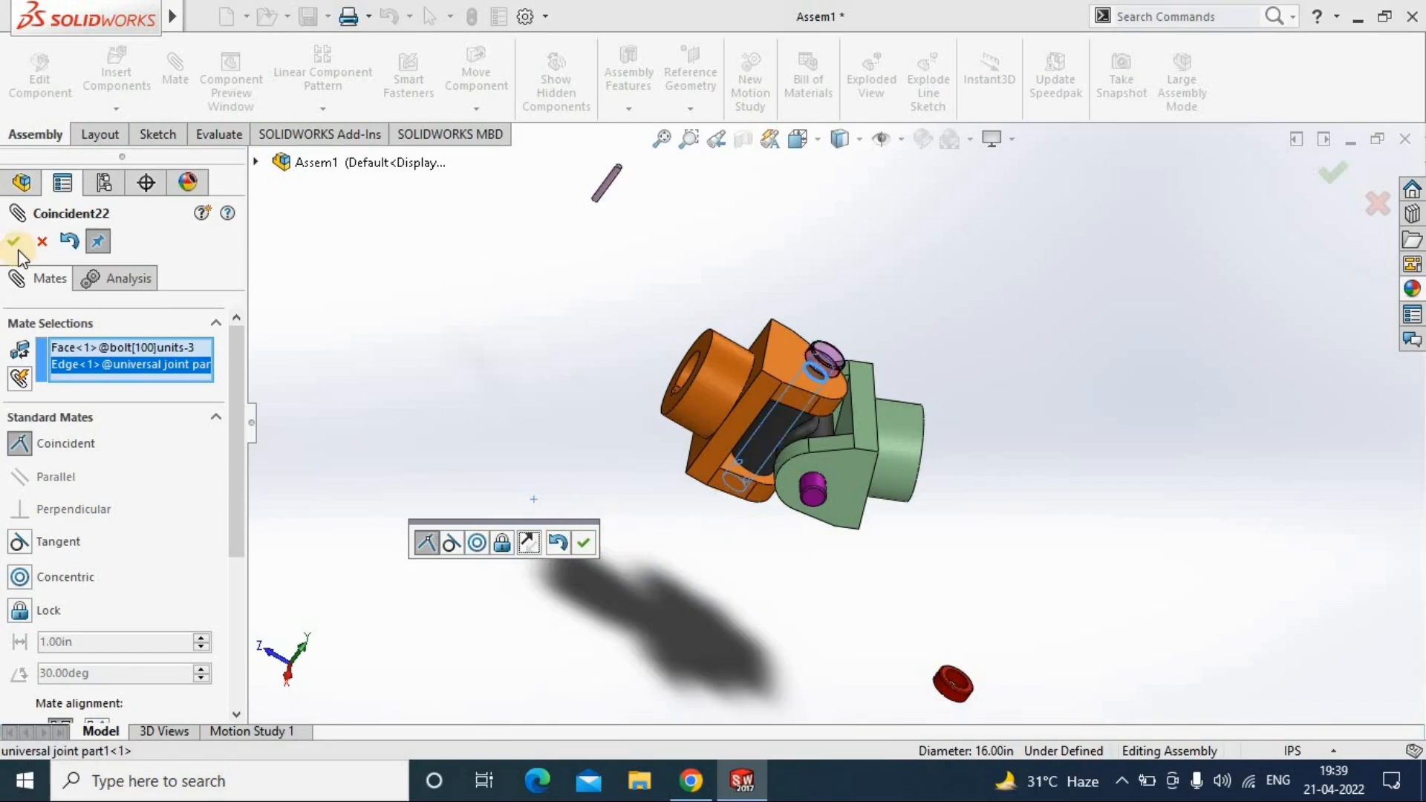
left_click(14, 241)
scroll(754, 422, "down", 5)
left_click(13, 240)
left_click(14, 241)
scroll(520, 431, "up", 6)
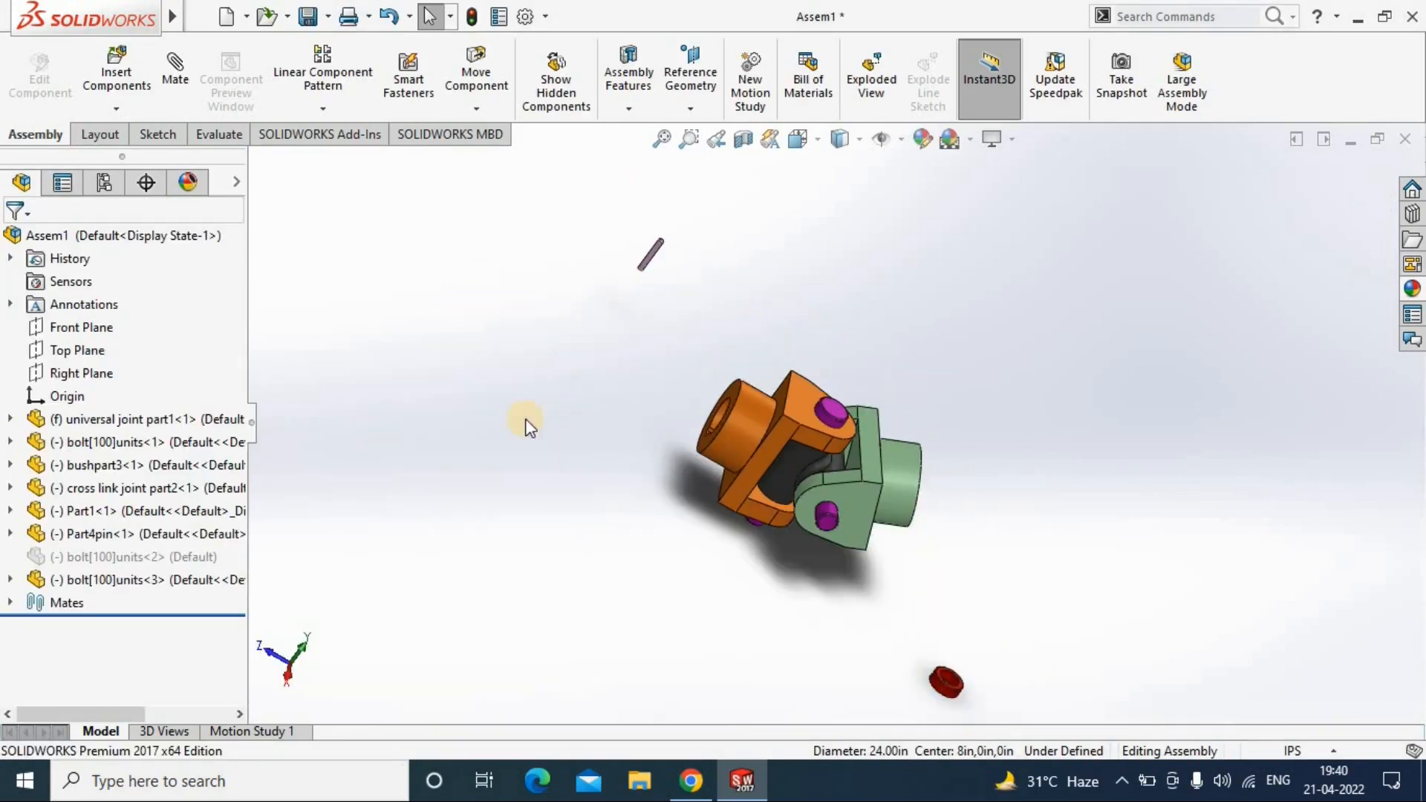
Step: Mate the bush's bore edge to the protruding end of the bolt in the green yoke so they share an axis
scroll(939, 617, "down", 3)
left_click(175, 66)
scroll(881, 462, "down", 3)
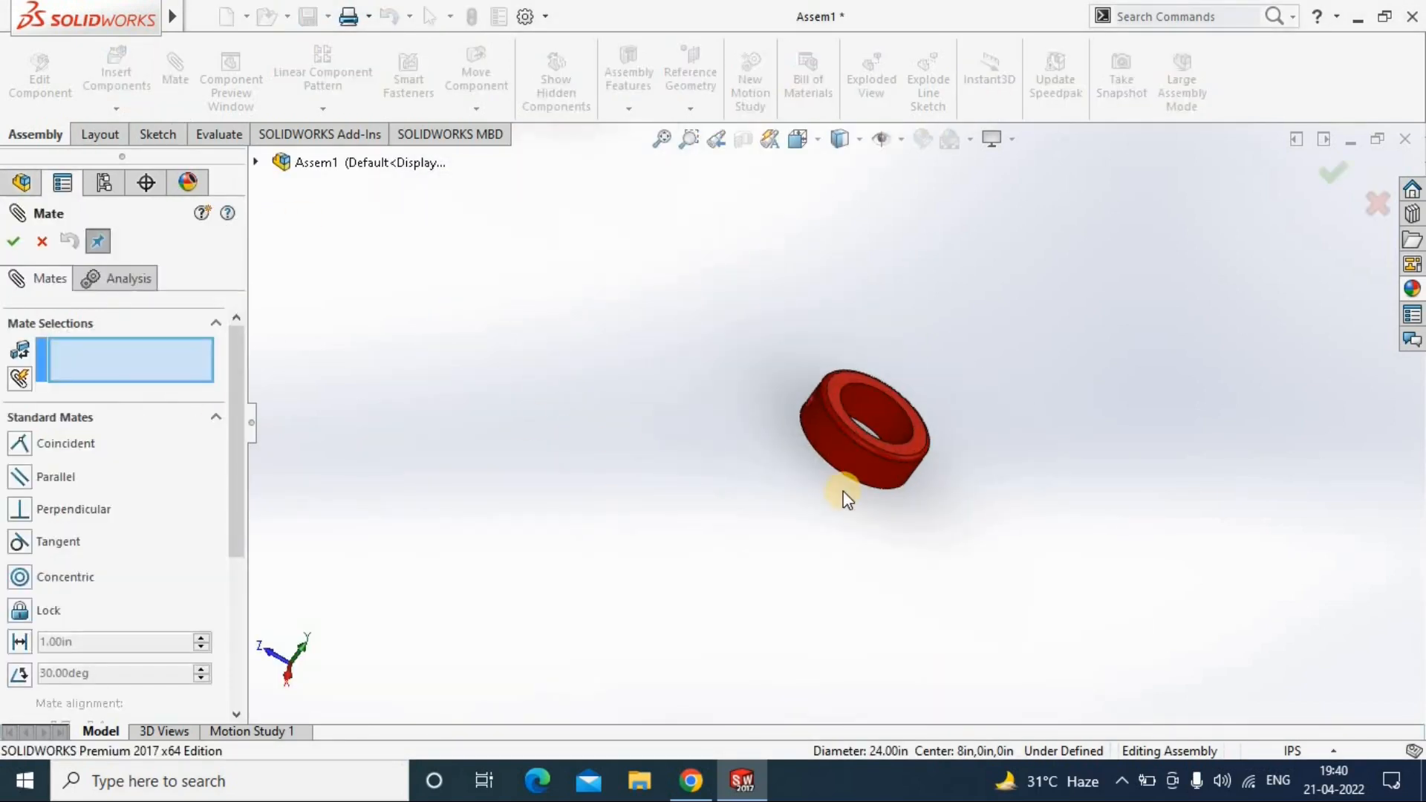
left_click(844, 492)
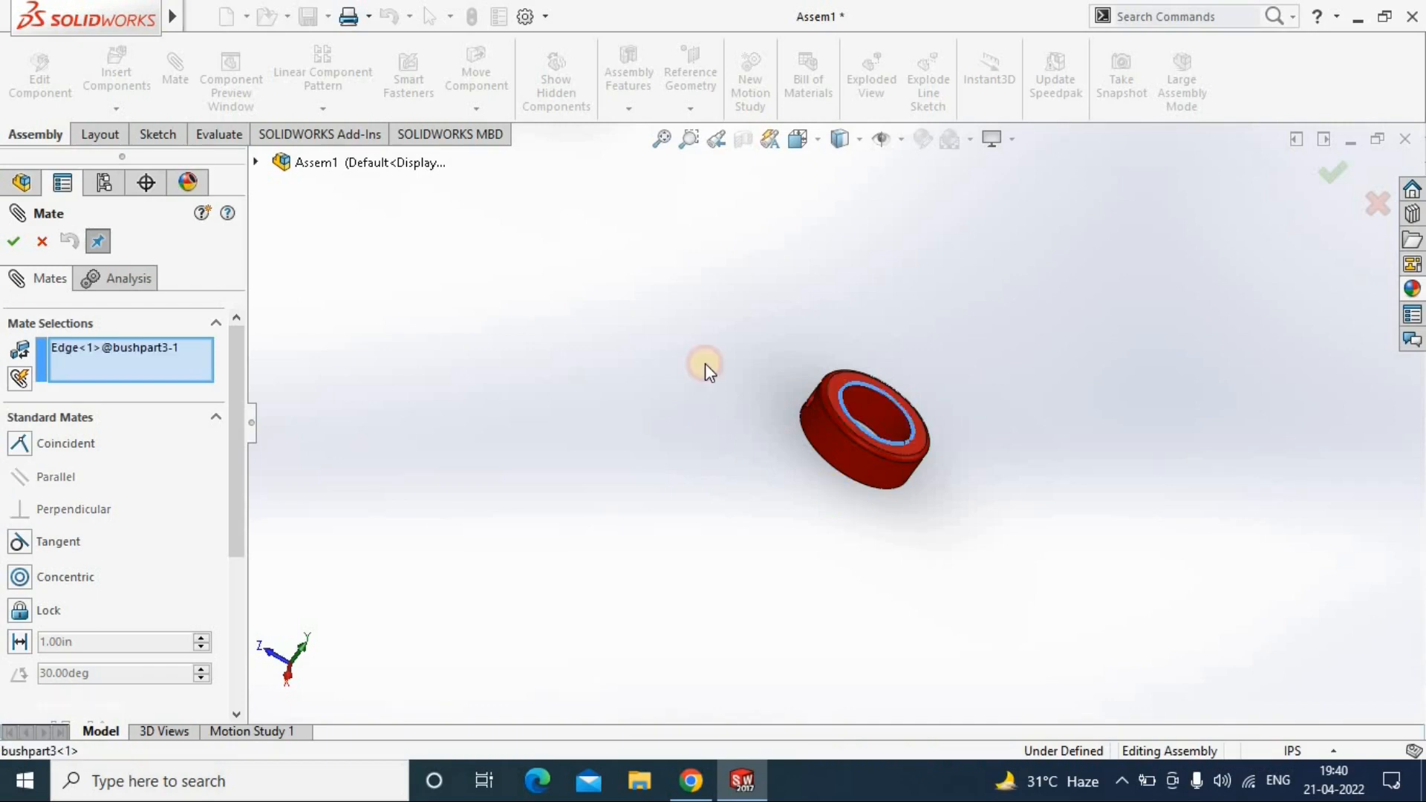
scroll(705, 363, "down", 3)
left_click(824, 315)
left_click(966, 319)
middle_click_drag(1064, 408, 733, 389)
scroll(702, 341, "down", 7)
left_click(13, 241)
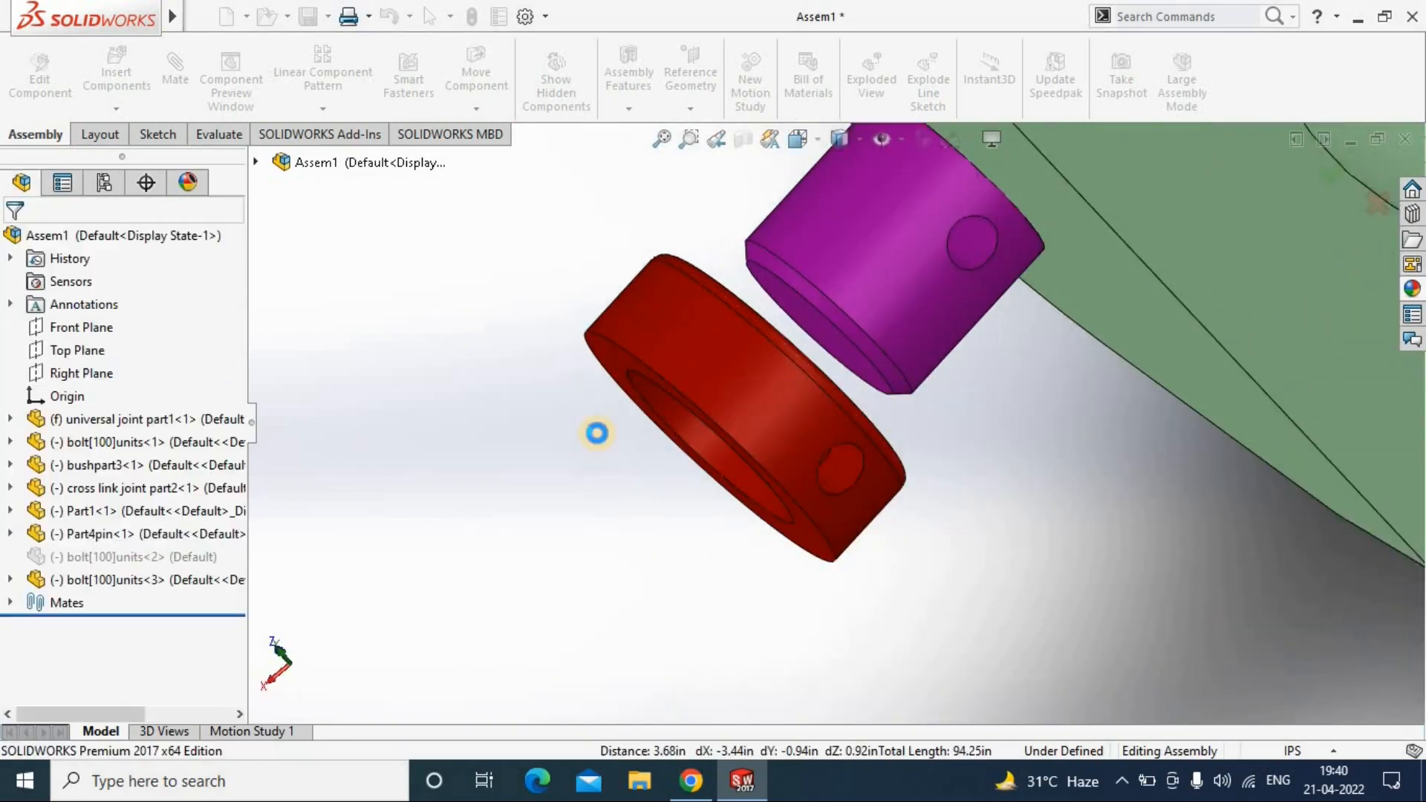
Step: Seat the bush's end face against the green yoke's outer lug face with a coincident mate
scroll(598, 434, "down", 1)
scroll(1084, 448, "up", 6)
middle_click_drag(965, 416, 756, 232)
scroll(756, 231, "down", 1)
left_click(175, 71)
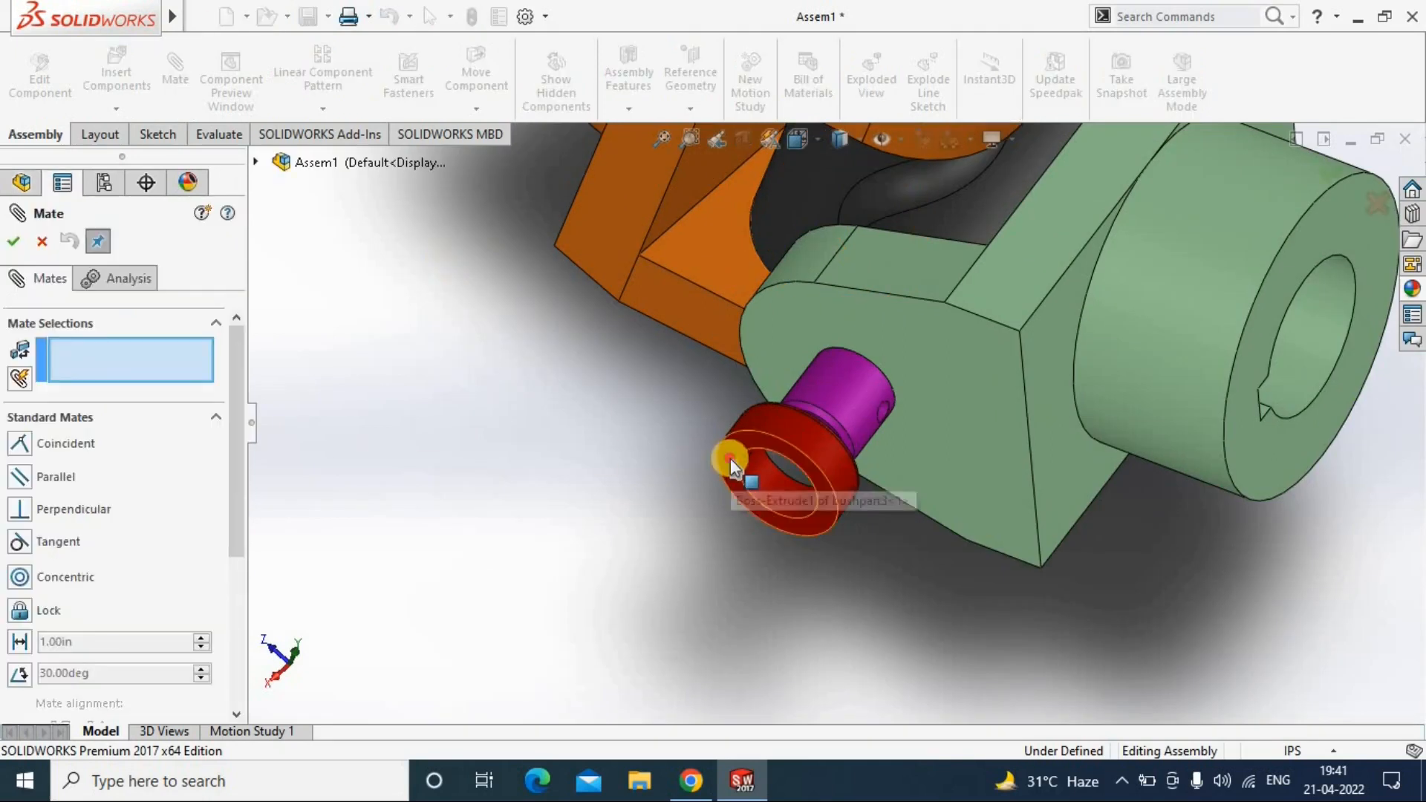
left_click(730, 457)
left_click(921, 378)
left_click(577, 497)
left_click(632, 498)
left_click(13, 241)
Step: Turn the bush on the green yoke's bolt to line up its cross hole with the bolt's cross hole
key("ctrl+4")
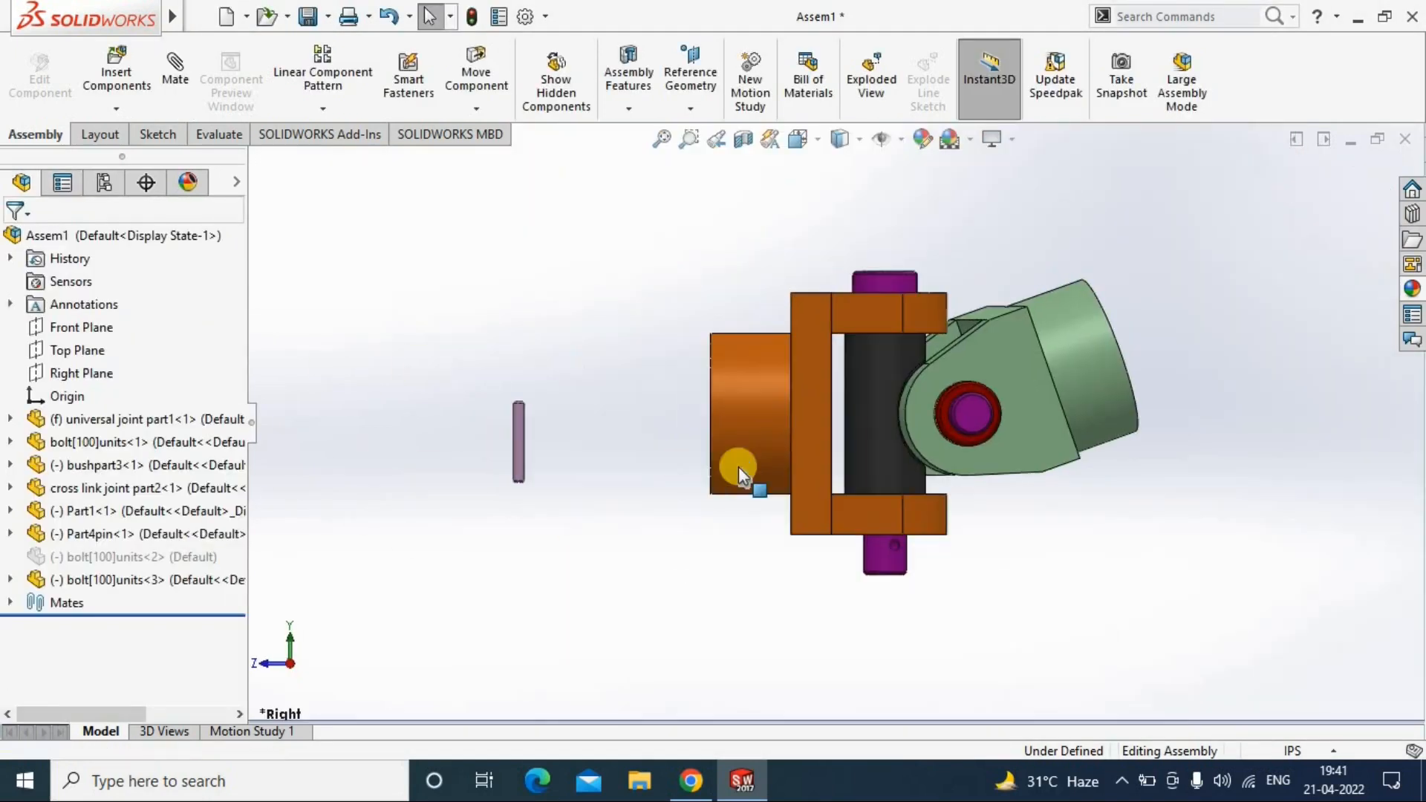
middle_click_drag(1055, 502, 1011, 579)
scroll(825, 491, "up", 5)
scroll(826, 498, "down", 8)
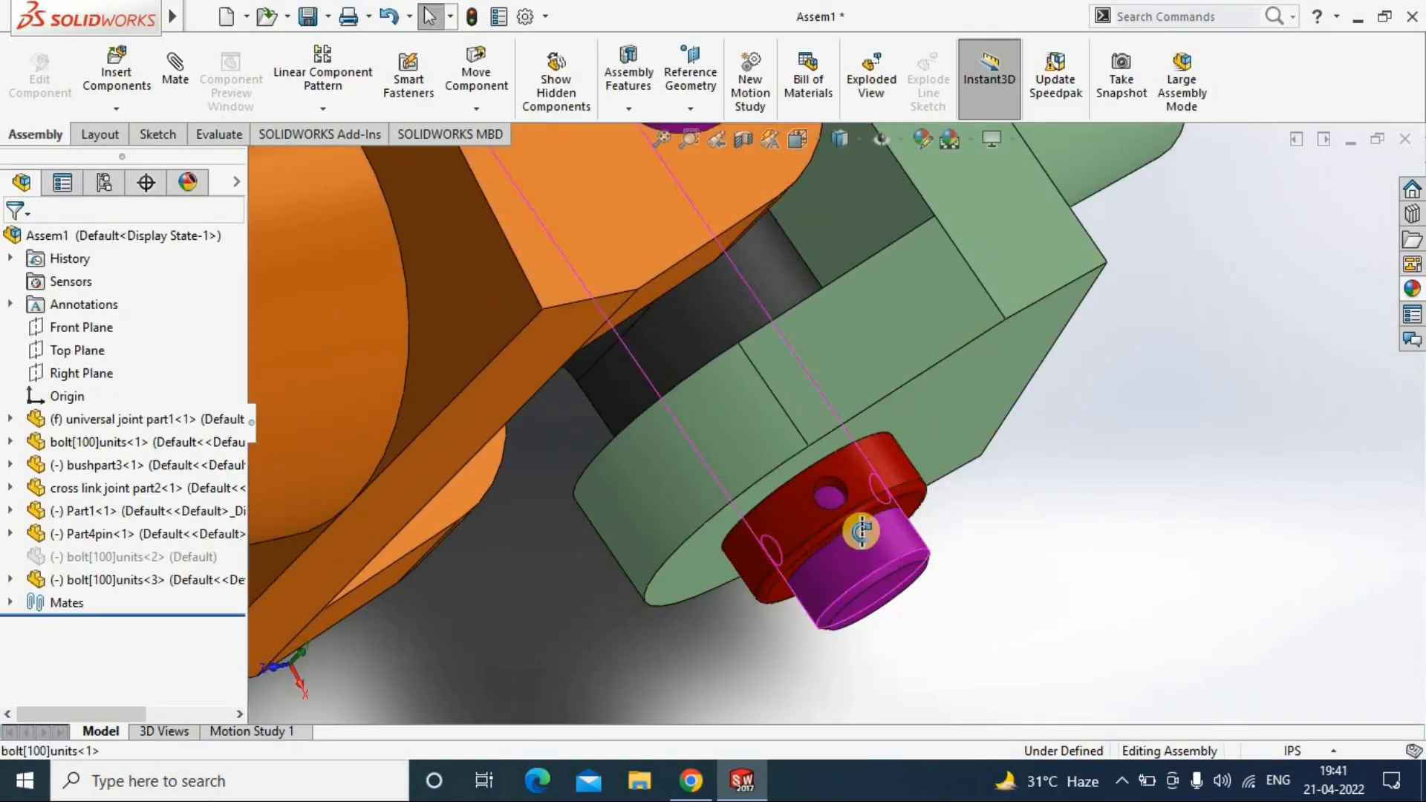
left_click(808, 509)
scroll(840, 499, "down", 6)
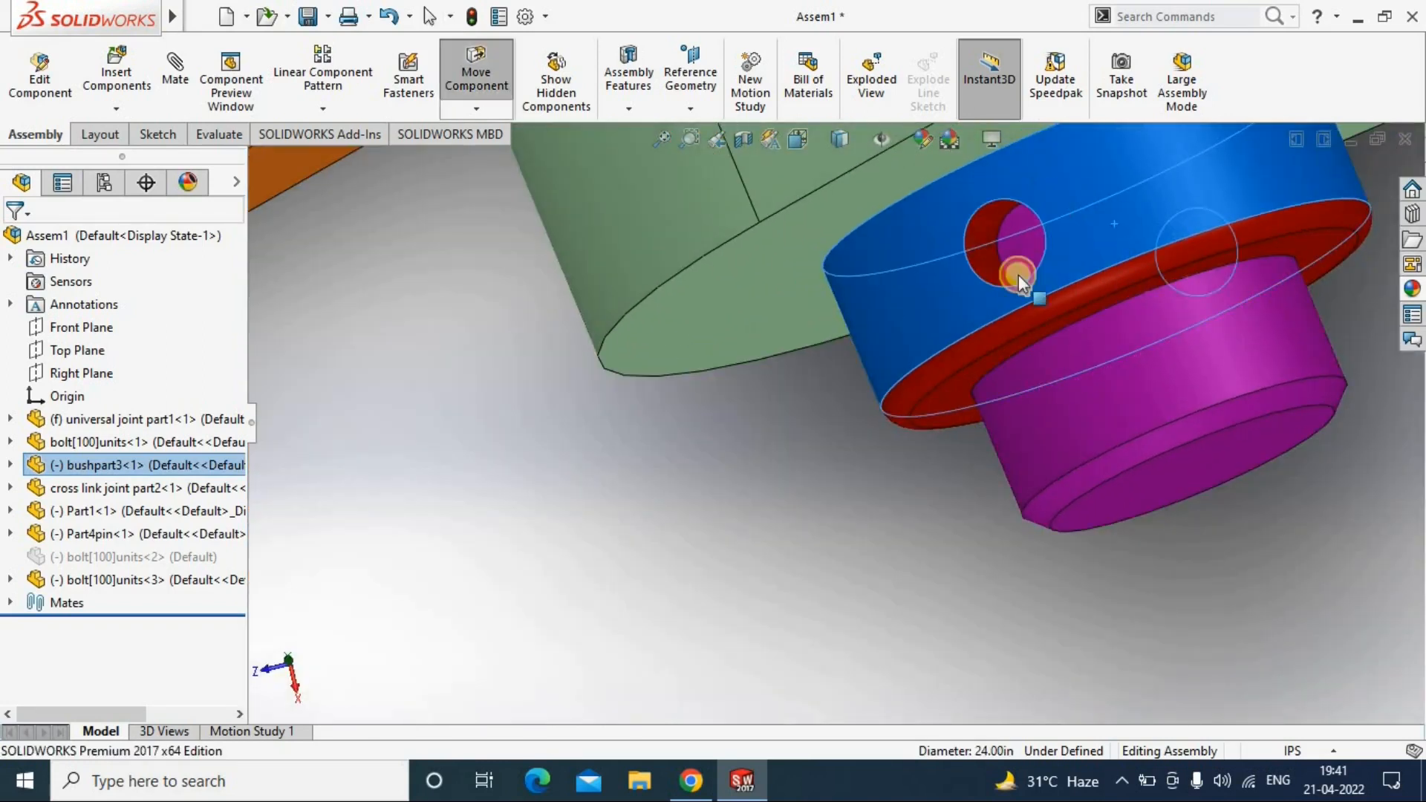
scroll(539, 424, "up", 10)
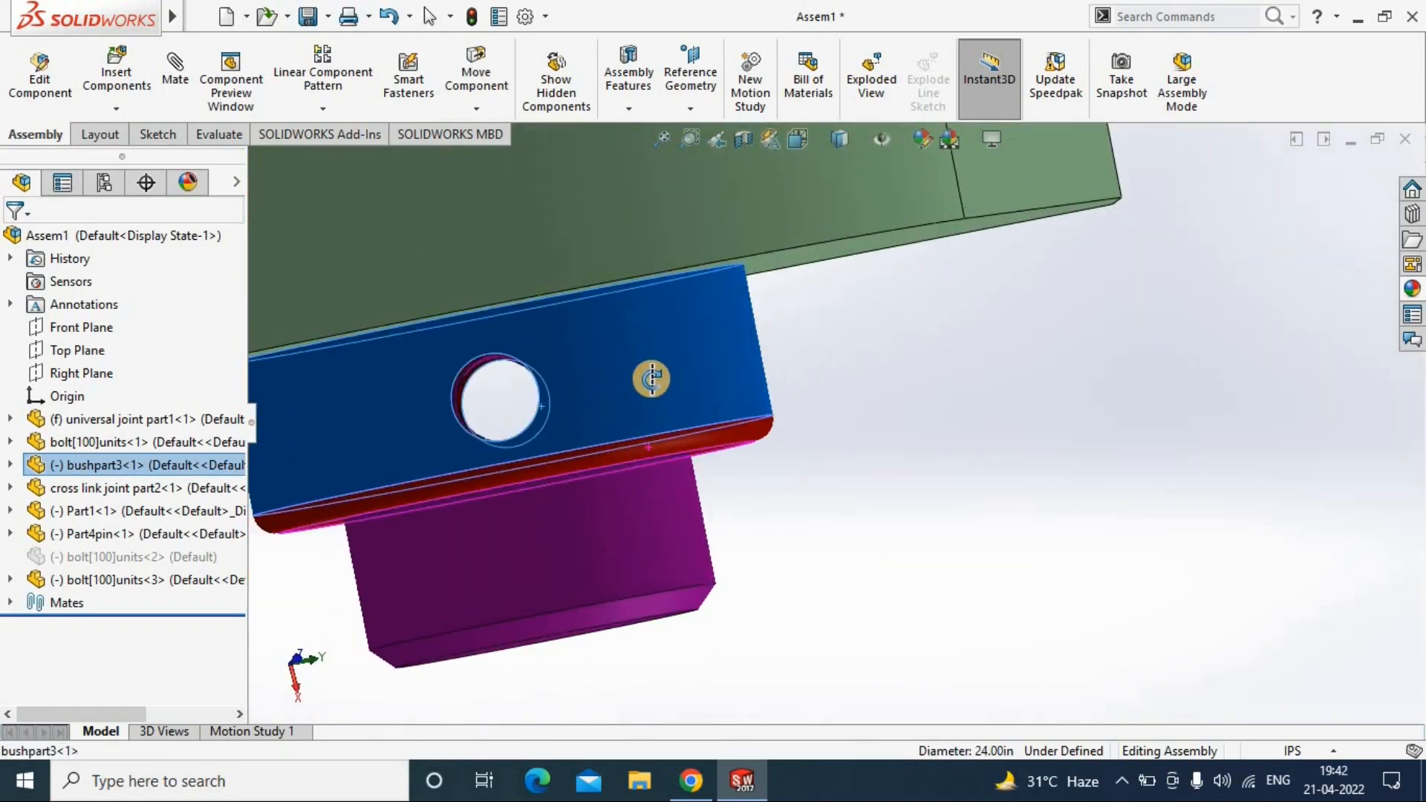
scroll(958, 594, "down", 4)
middle_click_drag(903, 513, 841, 527)
Step: Mate the bush's cross hole concentric with the cross hole of the green yoke's bolt
scroll(841, 529, "down", 6)
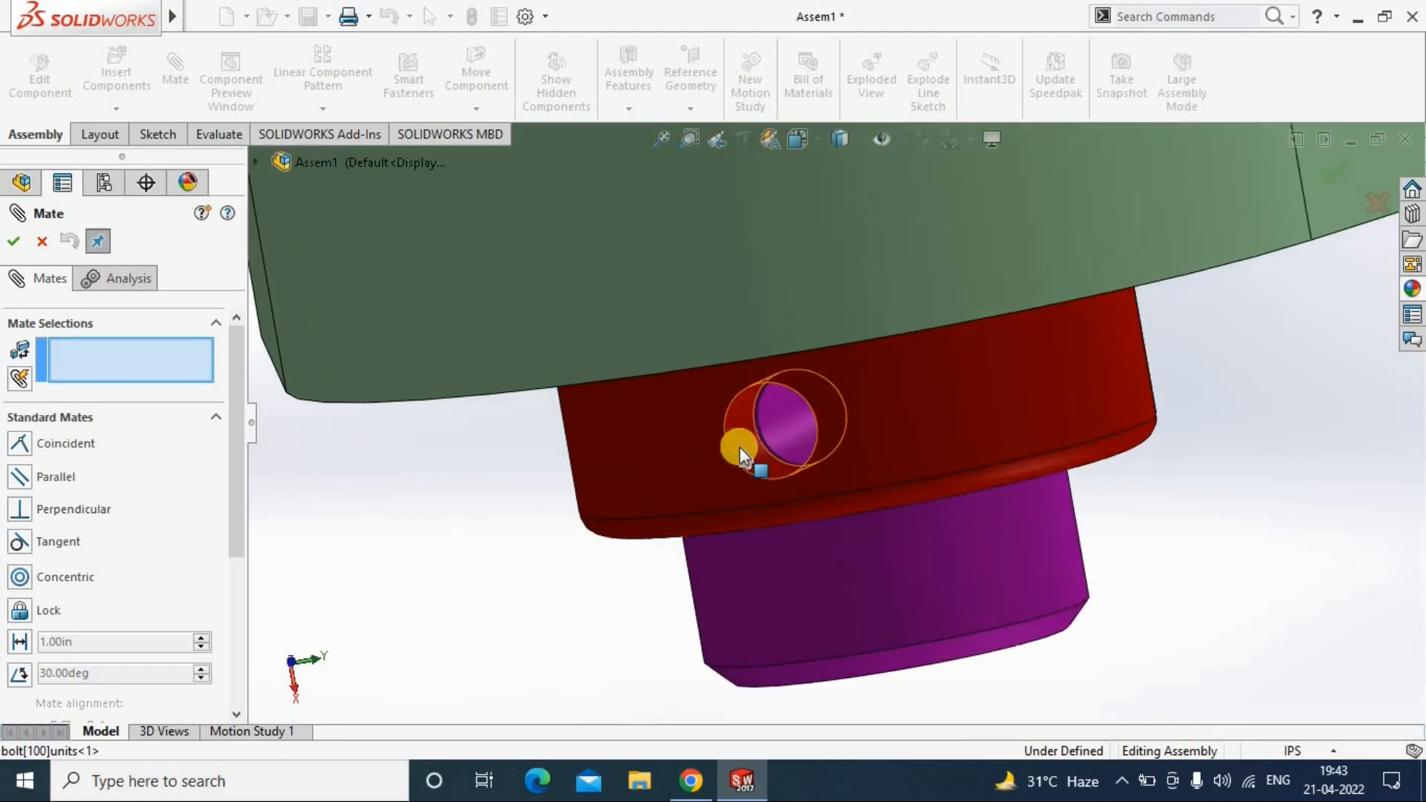
left_click(740, 444)
left_click(773, 430)
left_click(14, 241)
scroll(375, 377, "up", 12)
left_click(15, 241)
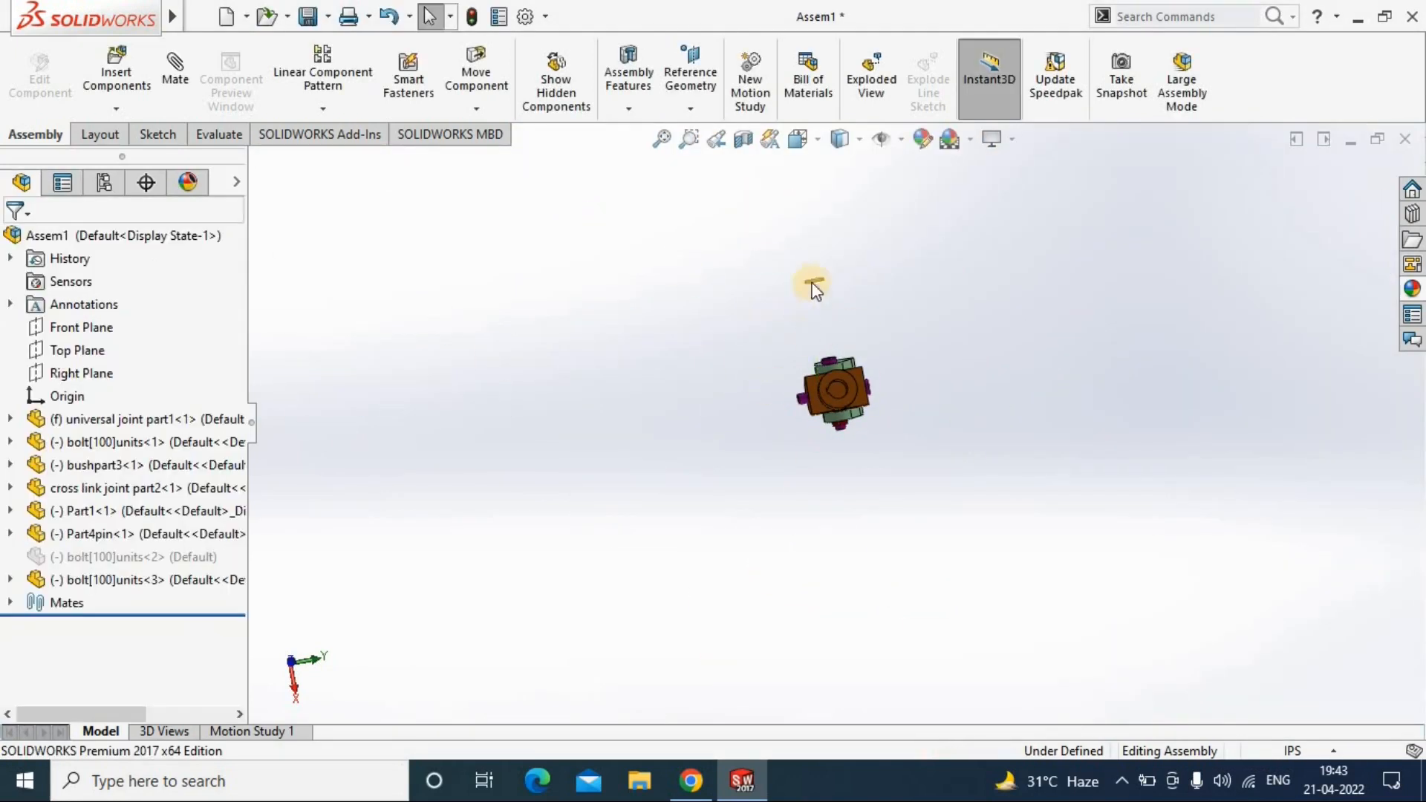
Step: Mate the small pin concentric with the bush's cross hole at the green yoke
scroll(837, 434, "down", 6)
left_click(176, 75)
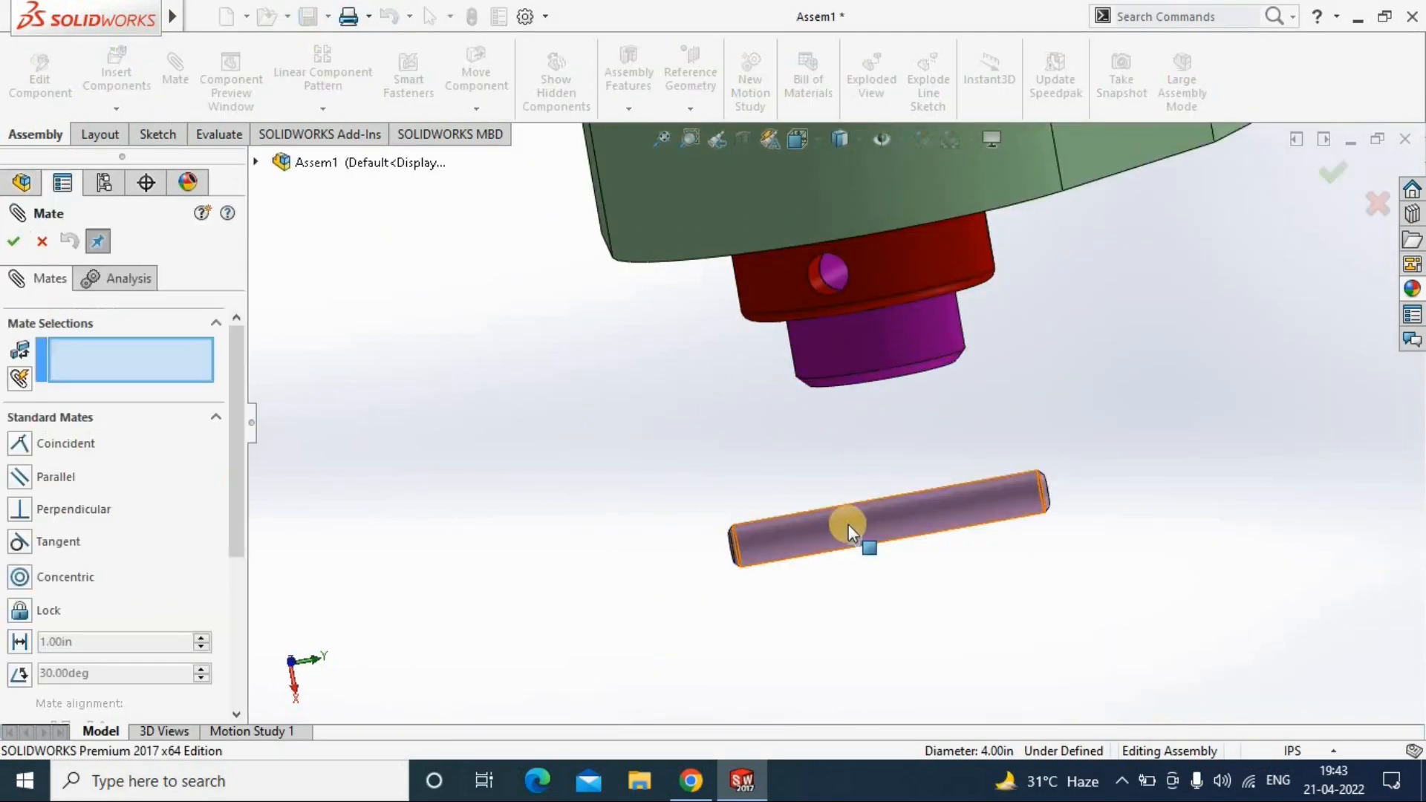
left_click(796, 387)
left_click(14, 241)
Step: Apply a tangent mate between the bush's outer face and the small pin's face
left_click(185, 73)
middle_click_drag(757, 394, 801, 336)
left_click(824, 301)
middle_click_drag(802, 386, 606, 520)
left_click(530, 445)
middle_click_drag(719, 503, 666, 445)
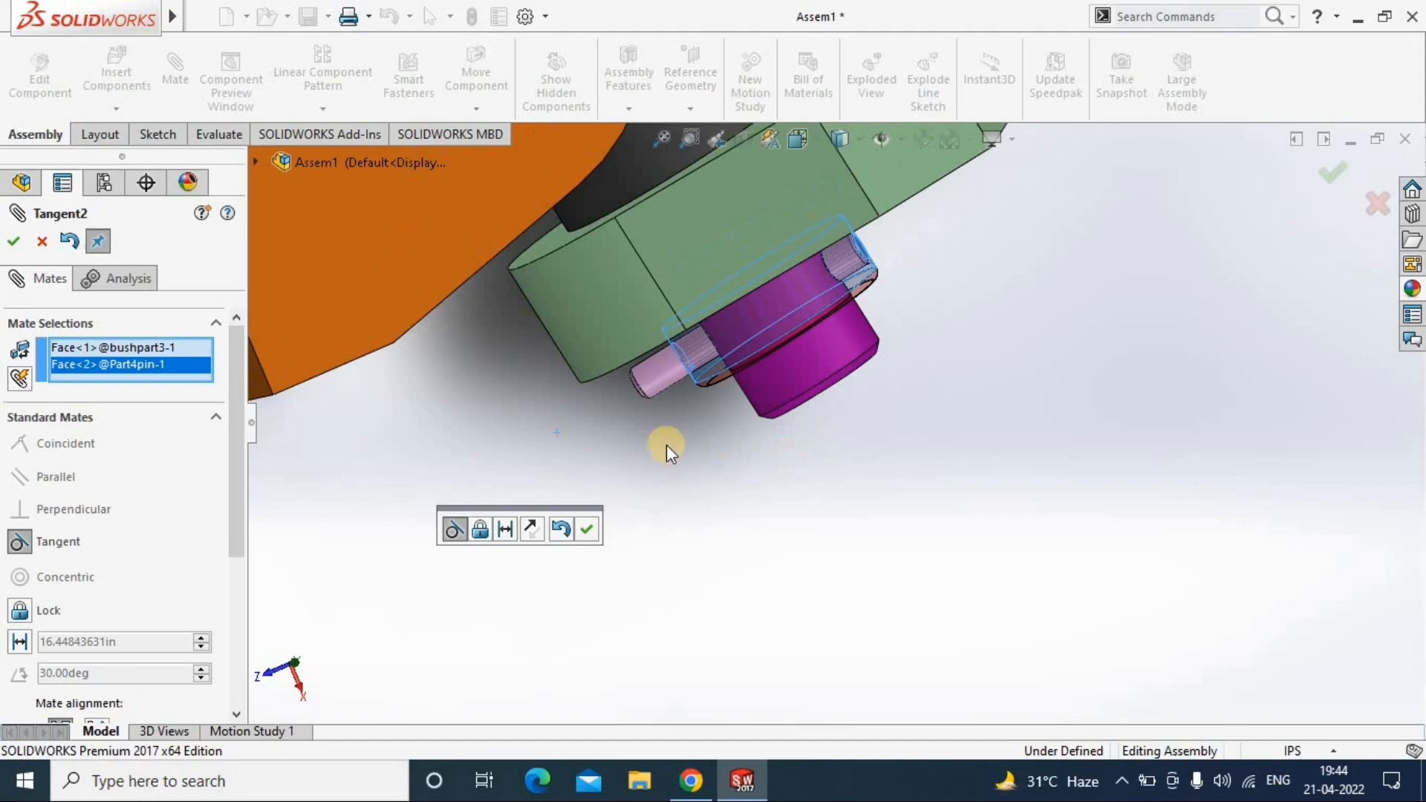
left_click(13, 242)
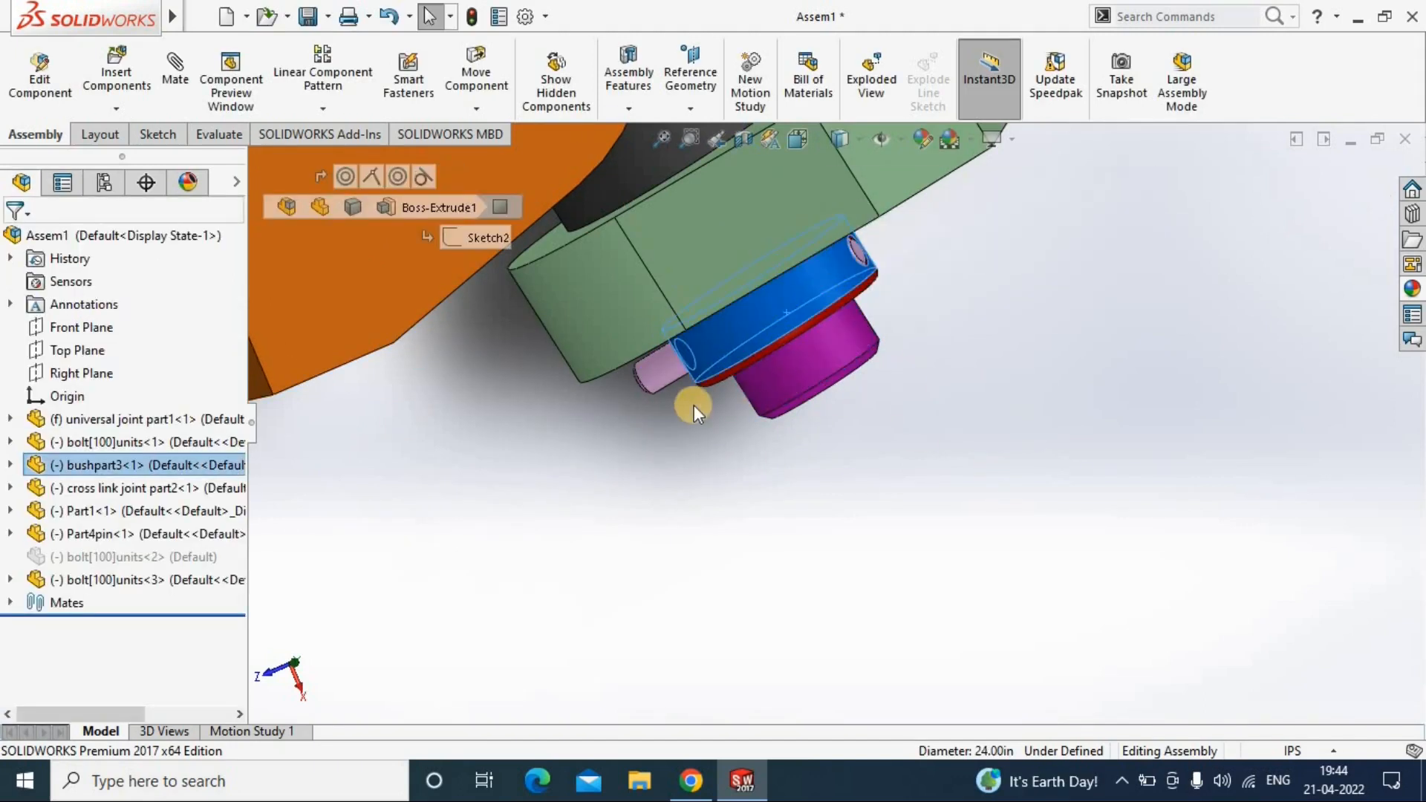
left_click(693, 405)
Step: Copy the bush and the small pin as second instances placed beside the joint
scroll(705, 397, "up", 8)
scroll(925, 450, "down", 4)
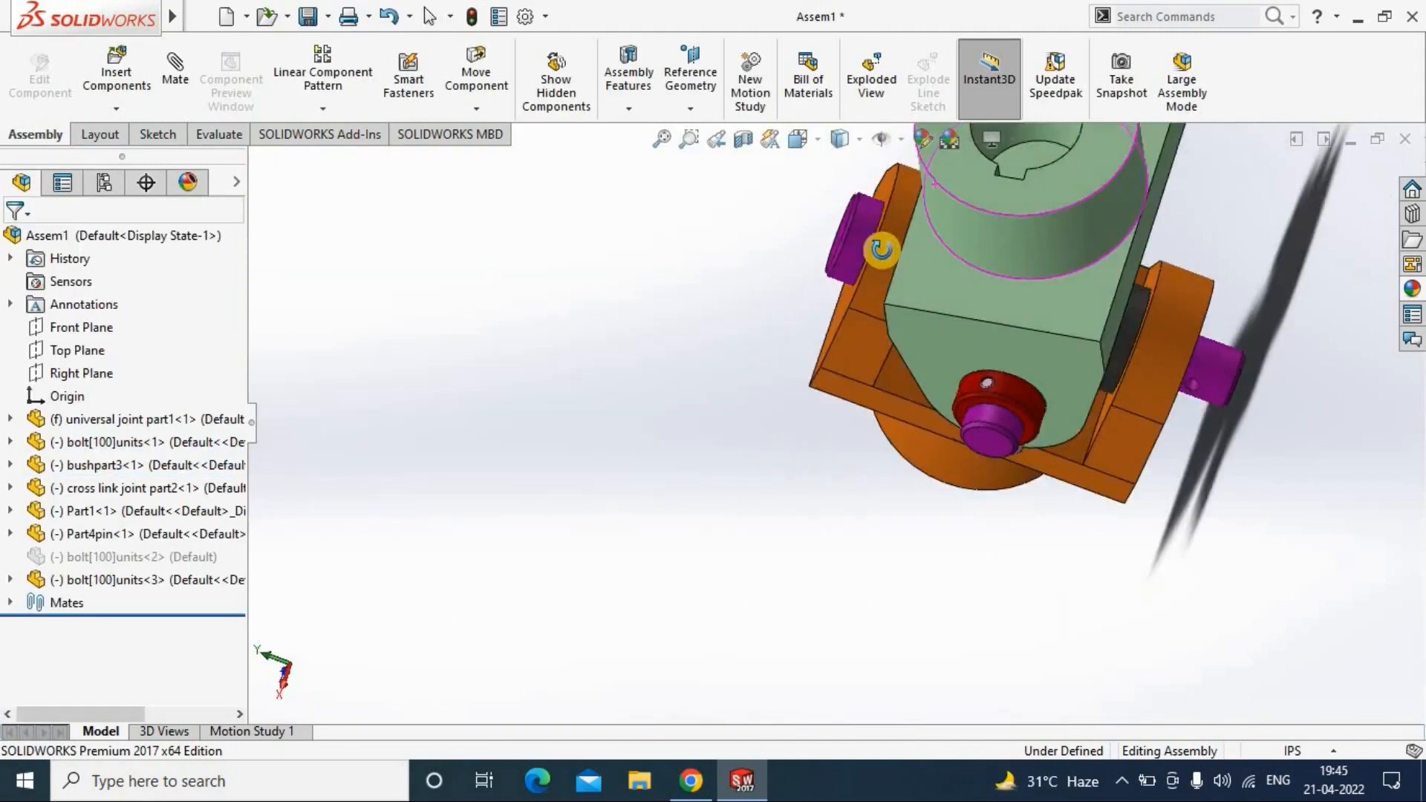
scroll(1077, 393, "up", 2)
scroll(1218, 498, "down", 3)
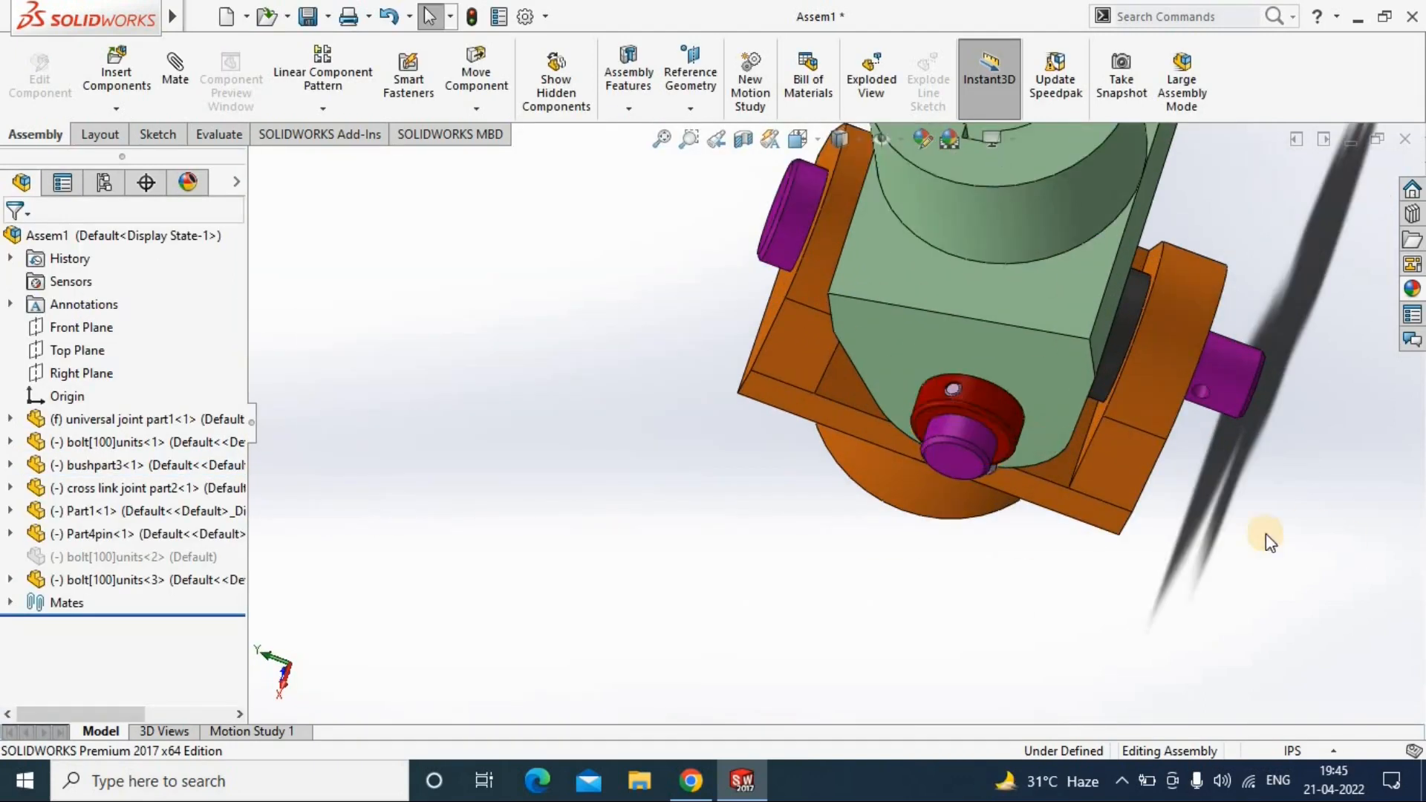
scroll(766, 375, "up", 3)
scroll(1001, 446, "down", 2)
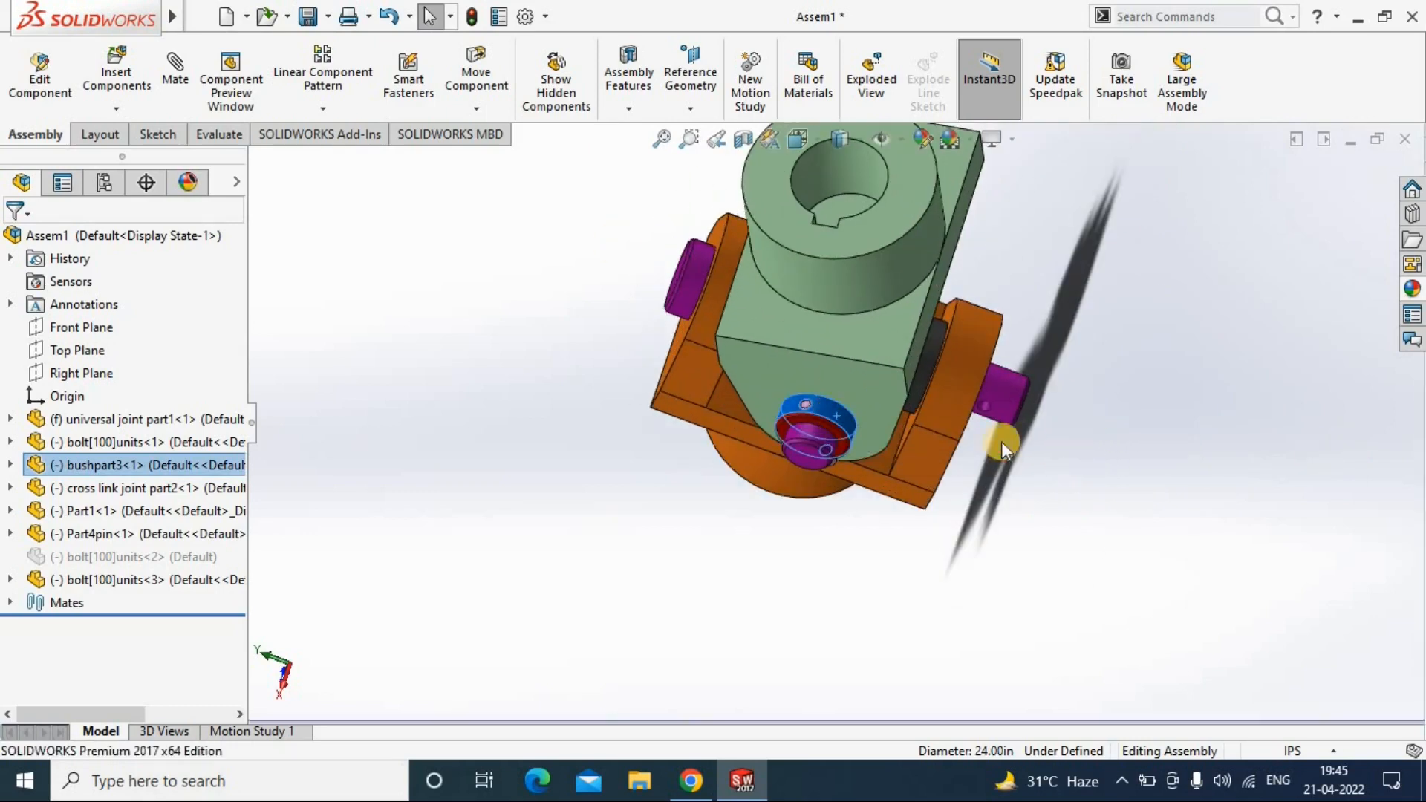
left_click(826, 418)
scroll(830, 414, "down", 4)
left_click_drag(466, 563, 466, 561)
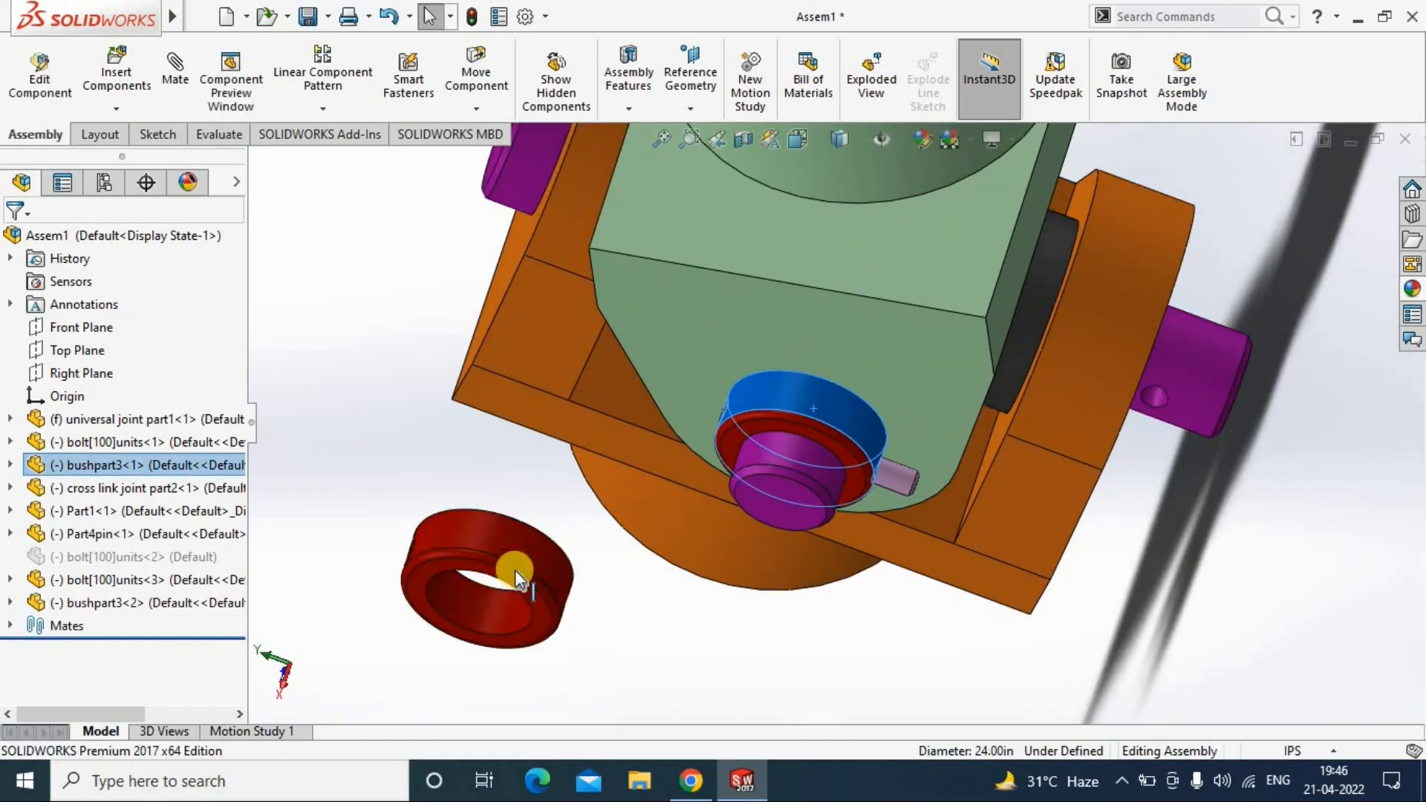
left_click_drag(345, 397, 344, 397, "ctrl")
scroll(1058, 493, "up", 5)
middle_click_drag(1057, 493, 1044, 427)
left_click(175, 75)
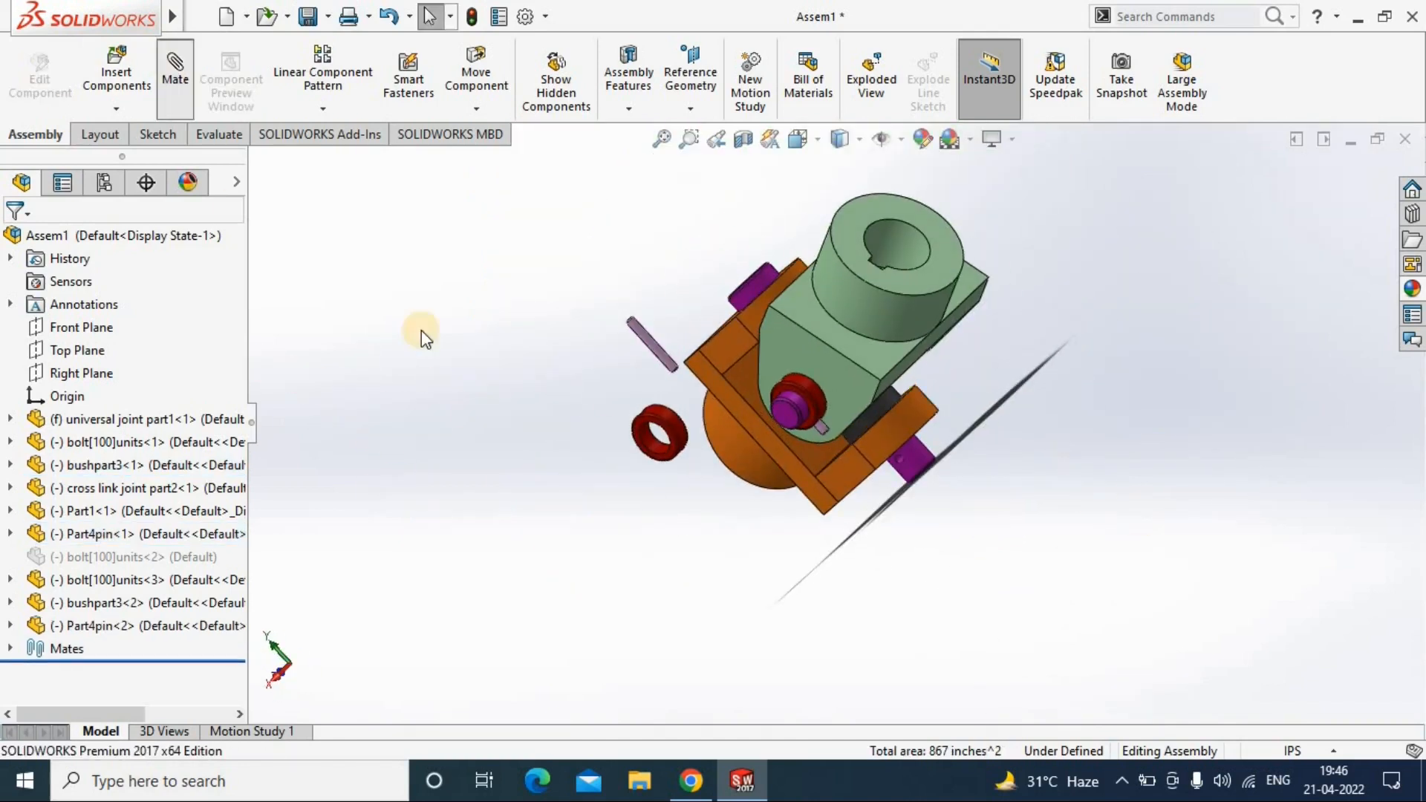
scroll(661, 416, "down", 1)
scroll(532, 431, "down", 2)
left_click(532, 432)
scroll(532, 433, "down", 3)
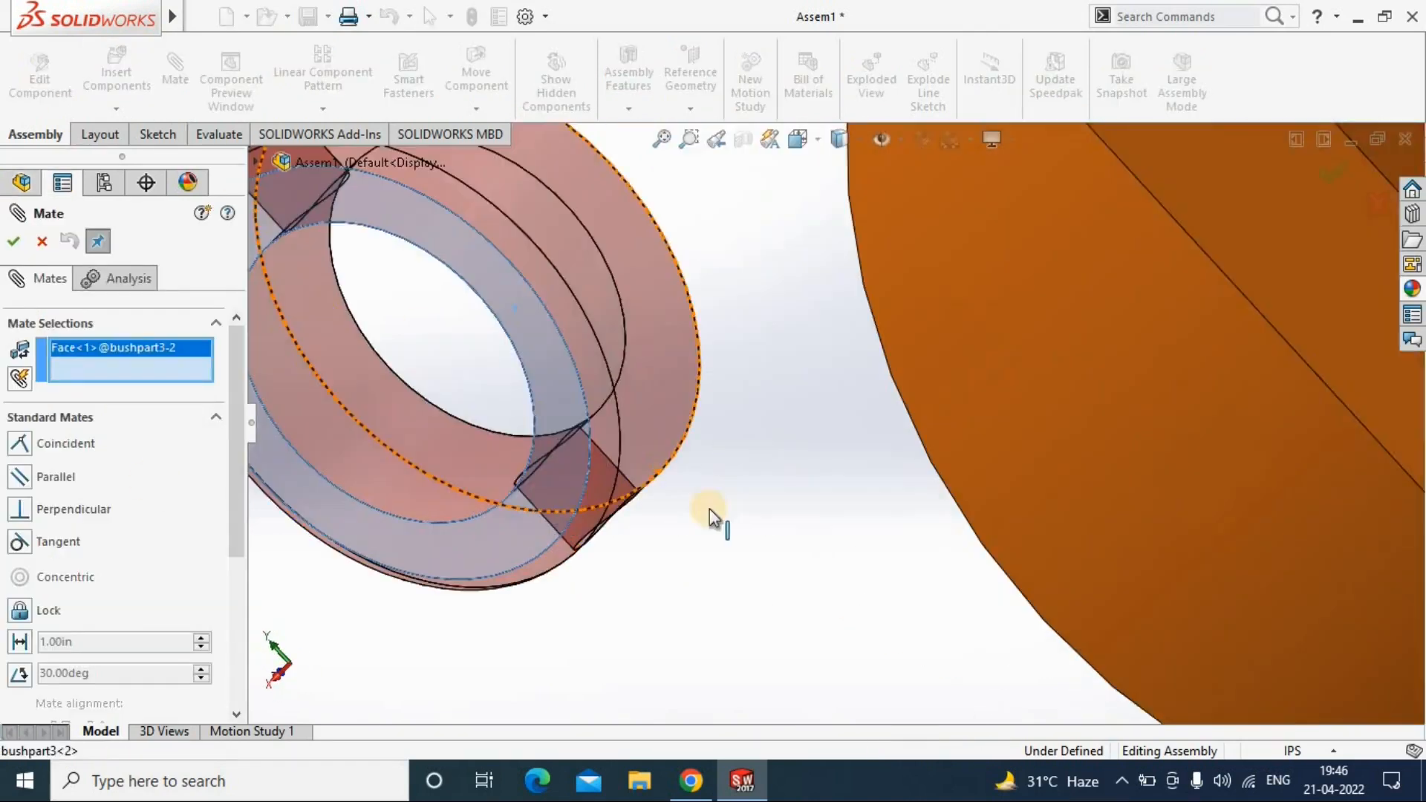
scroll(1069, 452, "up", 5)
scroll(1070, 452, "down", 5)
left_click(866, 443)
middle_click_drag(867, 444, 928, 386)
key("Escape")
key("Escape")
Step: Mate the second bush's bore edge to the protruding end of the bolt in the orange yoke
scroll(879, 390, "down", 2)
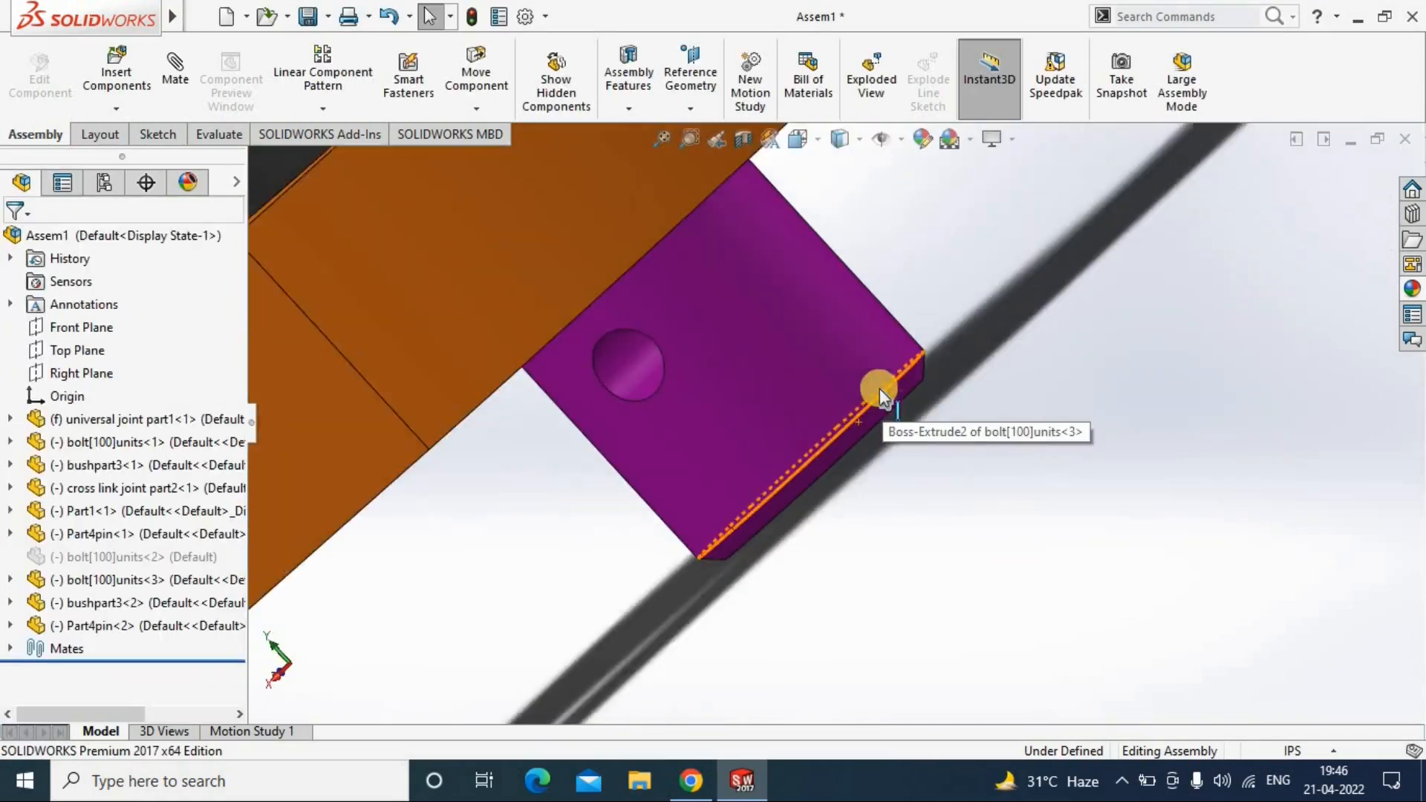
scroll(880, 389, "up", 6)
scroll(588, 393, "down", 4)
scroll(1143, 438, "up", 6)
left_click(175, 74)
scroll(765, 441, "down", 5)
left_click(765, 441)
scroll(914, 516, "up", 5)
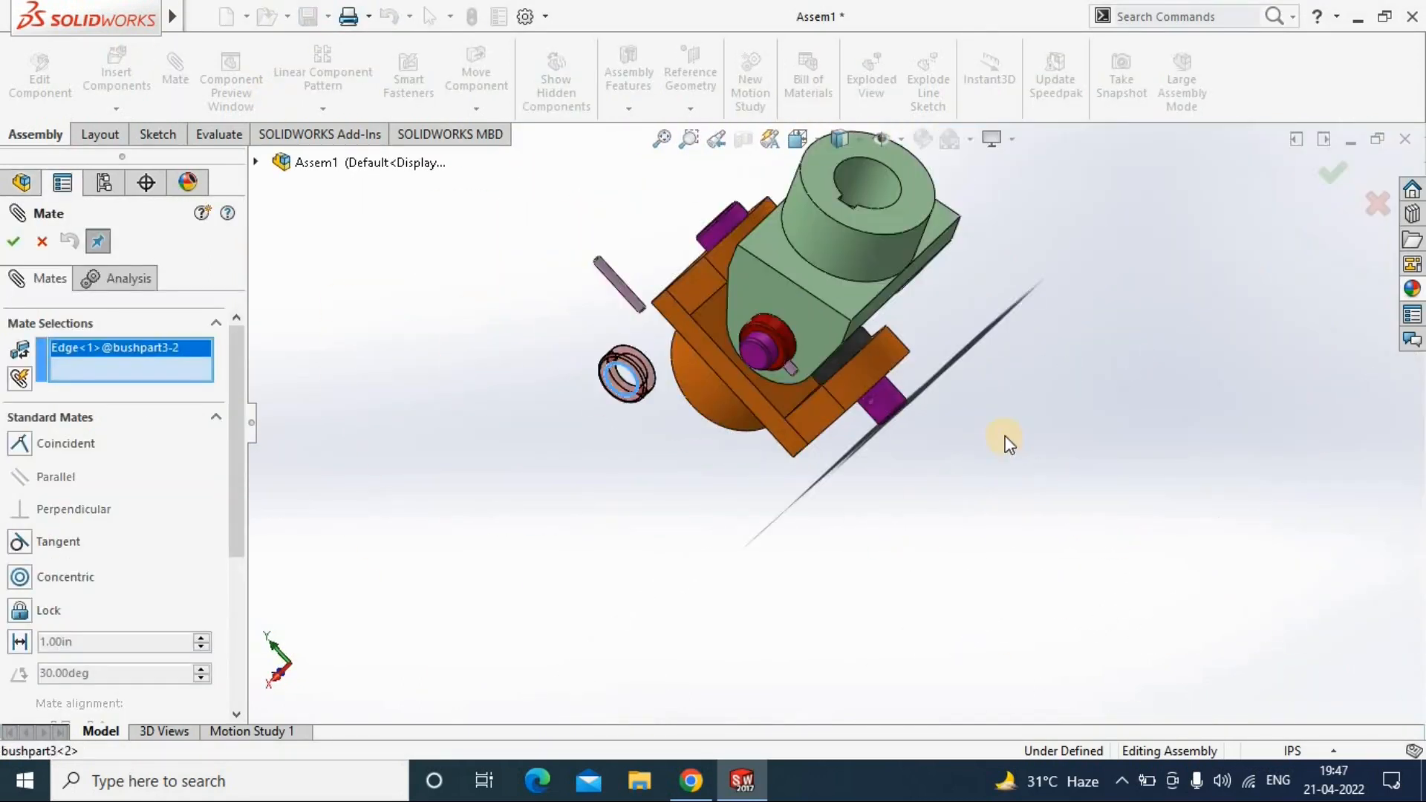
middle_click_drag(1006, 443, 966, 438)
scroll(891, 431, "down", 6)
left_click(854, 479)
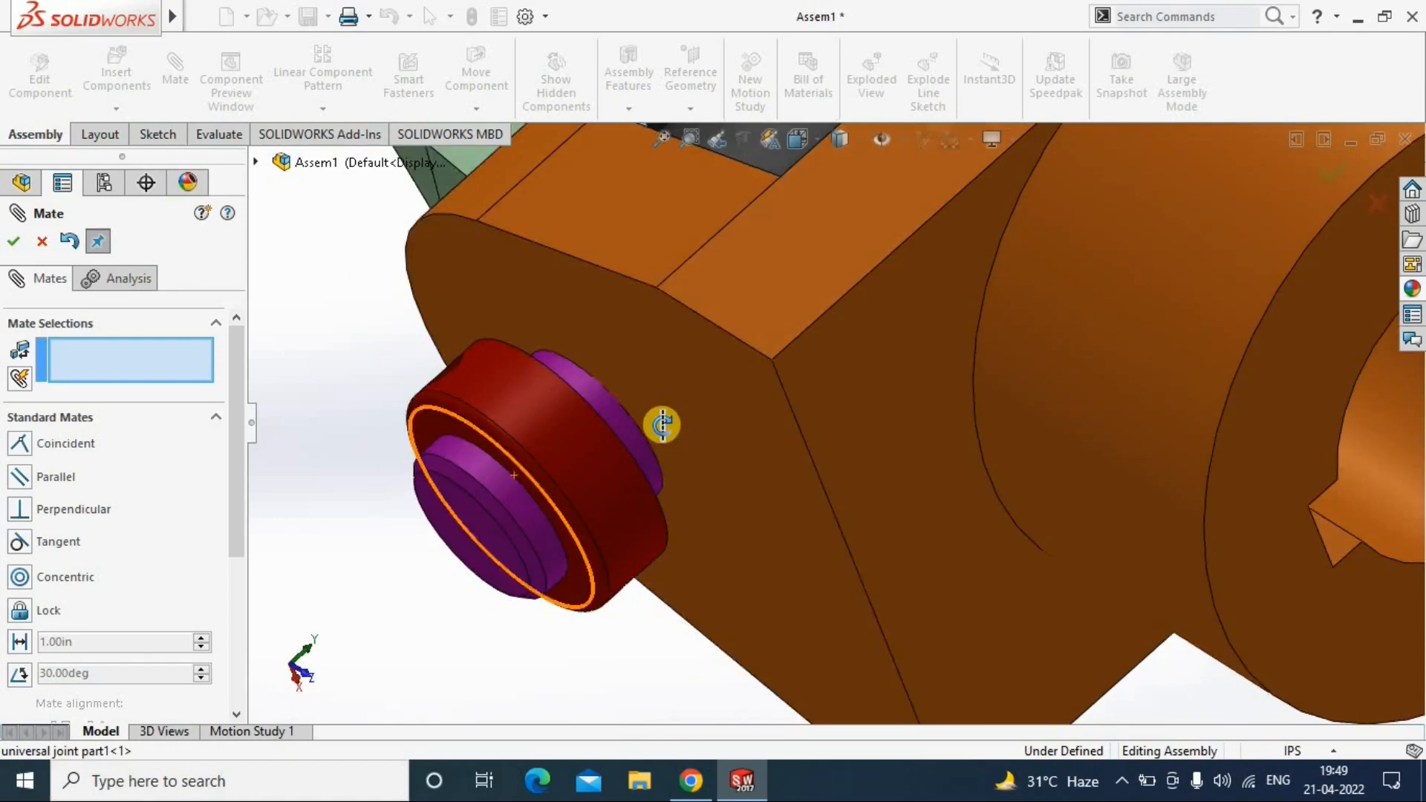
Step: Seat the second bush's end face against the orange yoke's outer lug face with a coincident mate
middle_click_drag(662, 425, 468, 389)
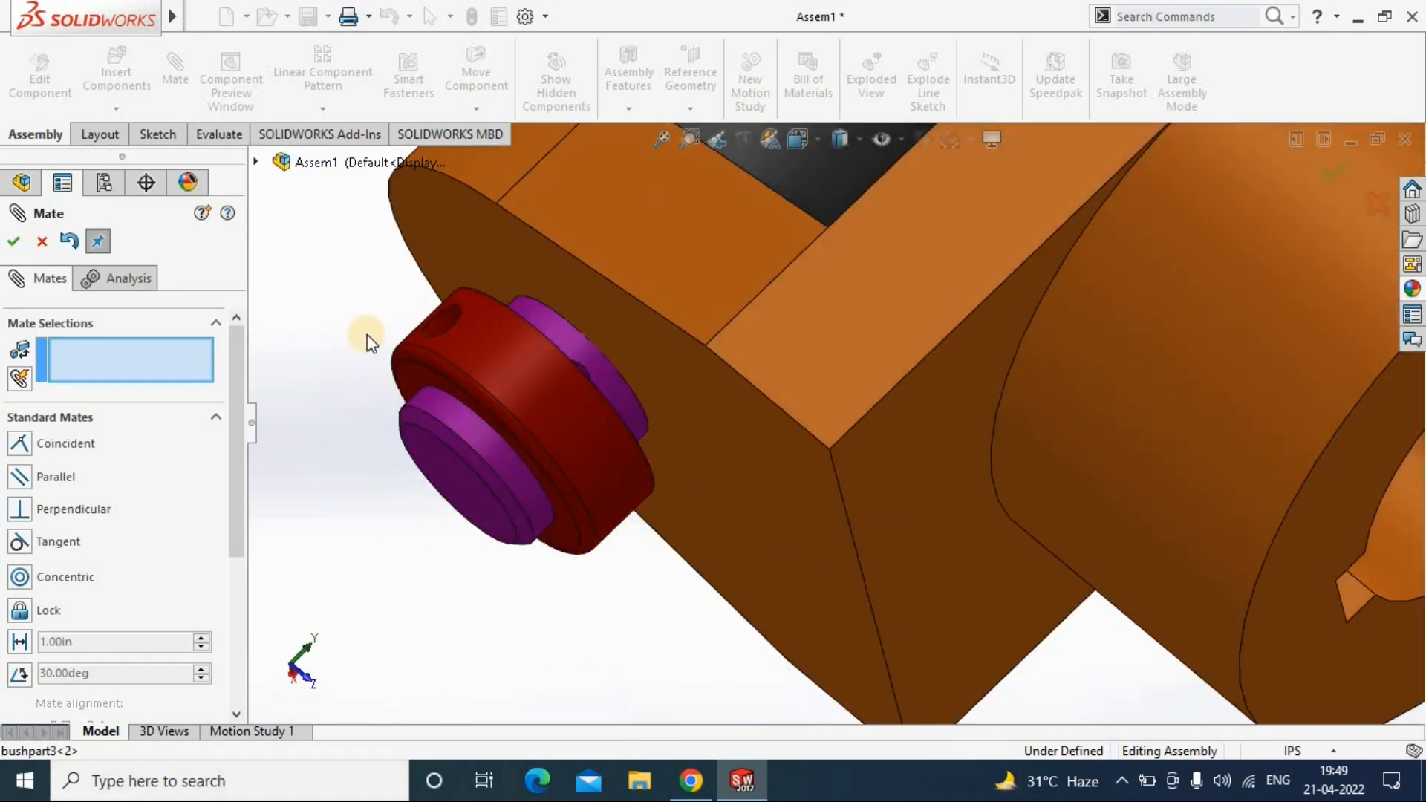
left_click(13, 242)
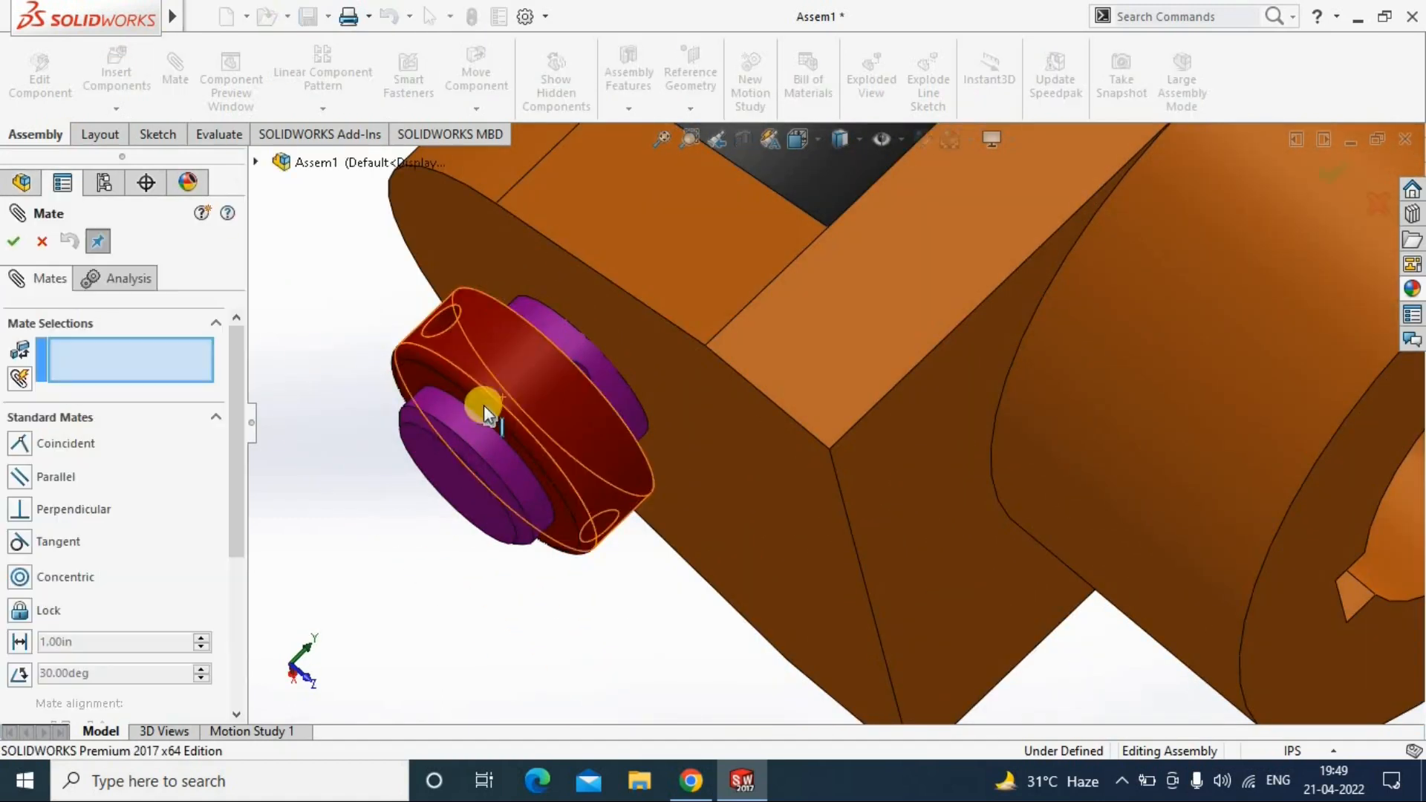
left_click(527, 307)
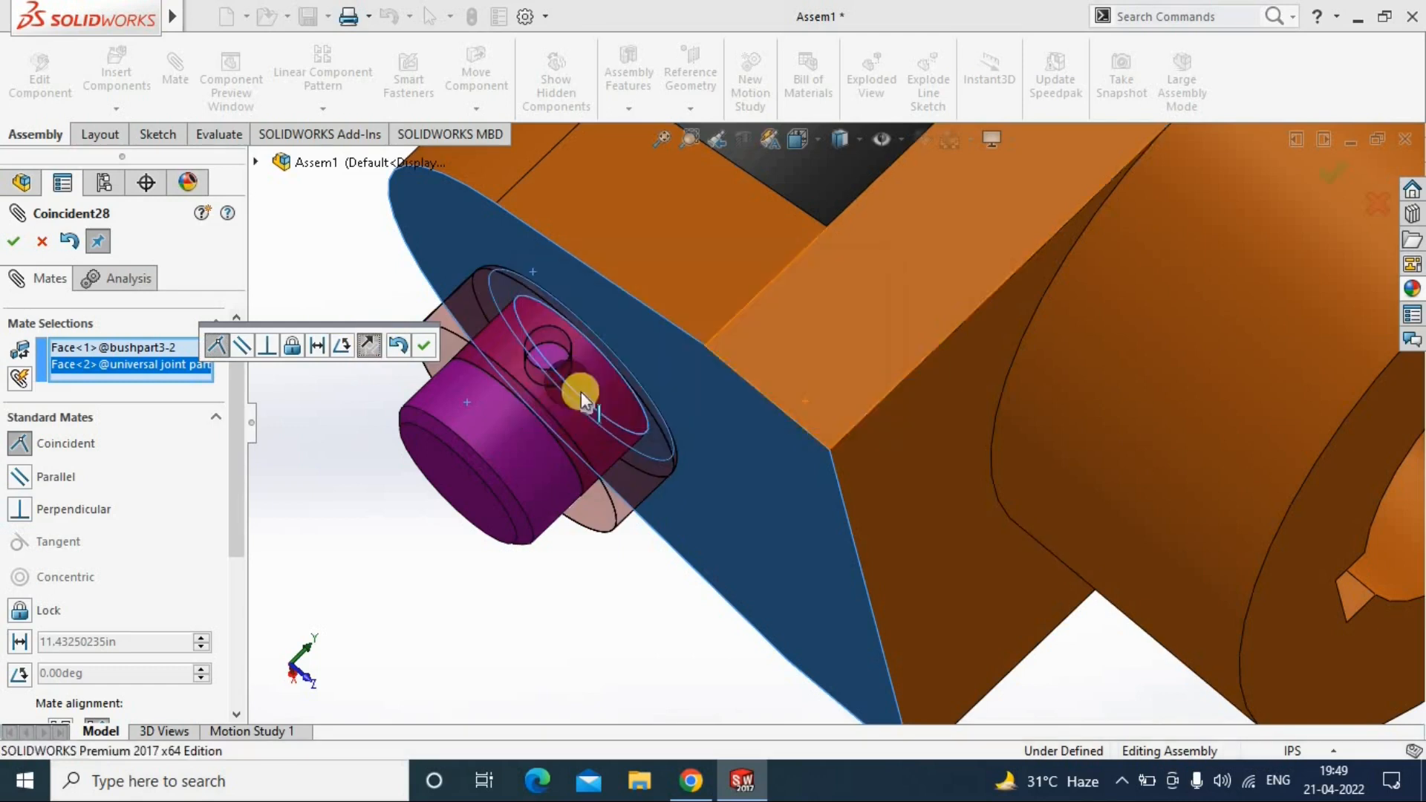
key("Return")
key("Escape")
Step: Turn the second bush on the orange yoke's bolt to line up its cross hole with the bolt's hole
mouse_move(649, 390)
middle_mouse_down()
mouse_move(587, 401)
mouse_move(537, 334)
mouse_move(639, 401)
middle_mouse_up()
left_click(175, 72)
scroll(679, 408, "down", 3)
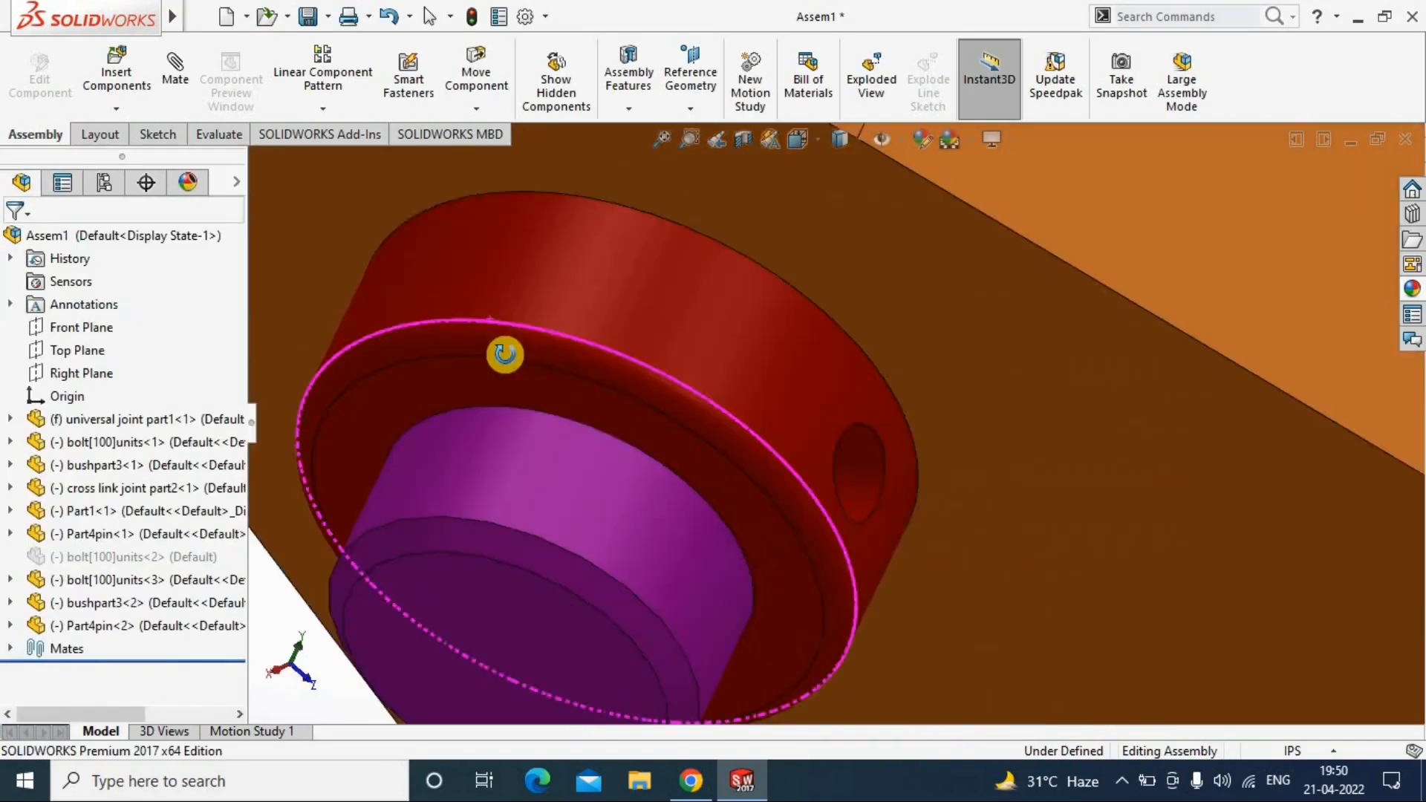
mouse_move(505, 354)
middle_mouse_down()
mouse_move(437, 335)
mouse_move(520, 349)
middle_mouse_up()
scroll(848, 355, "up", 8)
scroll(1006, 575, "down", 4)
left_click_drag(893, 453, 854, 439)
middle_click_drag(854, 438, 691, 445)
Step: Mate the second pin concentric with the cross hole of the bush at the orange yoke
left_click(185, 83)
left_click(830, 468)
scroll(838, 453, "down", 10)
scroll(843, 431, "up", 10)
middle_click_drag(842, 430, 974, 573)
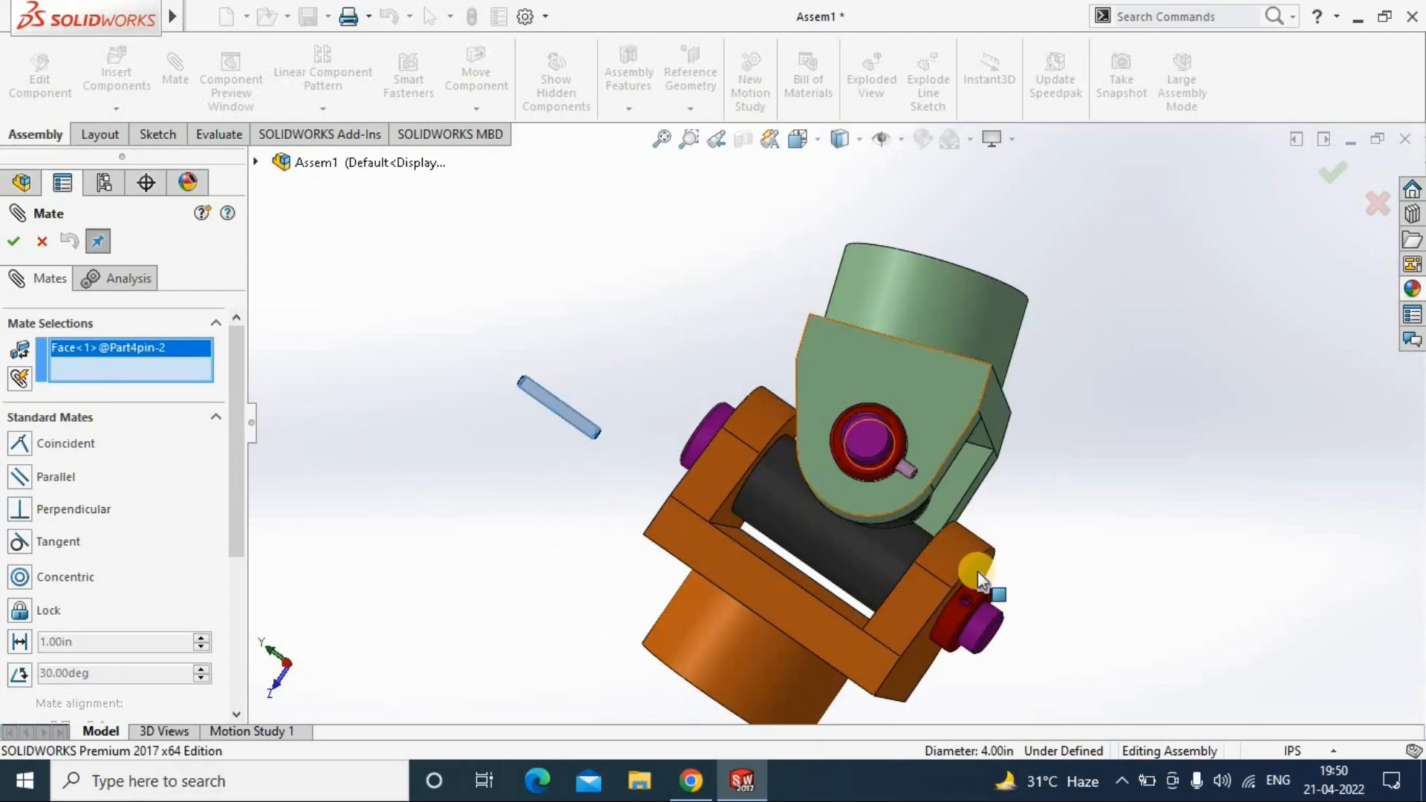
scroll(974, 573, "down", 6)
scroll(901, 496, "down", 4)
left_click(697, 462)
middle_click_drag(1219, 408, 448, 388)
left_click(673, 507)
scroll(706, 365, "up", 10)
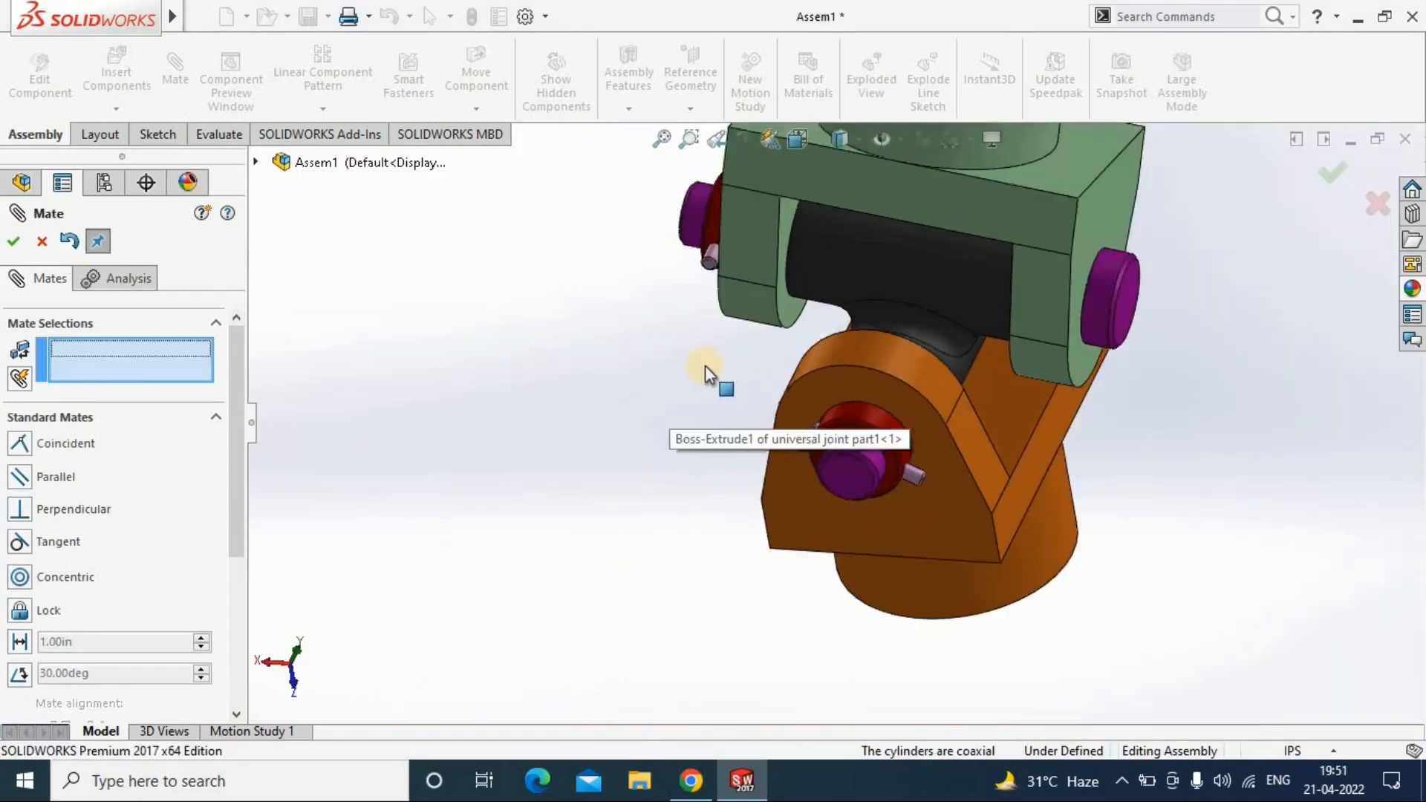
middle_click_drag(1004, 551, 684, 446)
key("Escape")
Step: Swing the green yoke about the cross link and inspect the joint's motion from several sides
scroll(1048, 437, "down", 3)
middle_click_drag(986, 435, 939, 459, "ctrl")
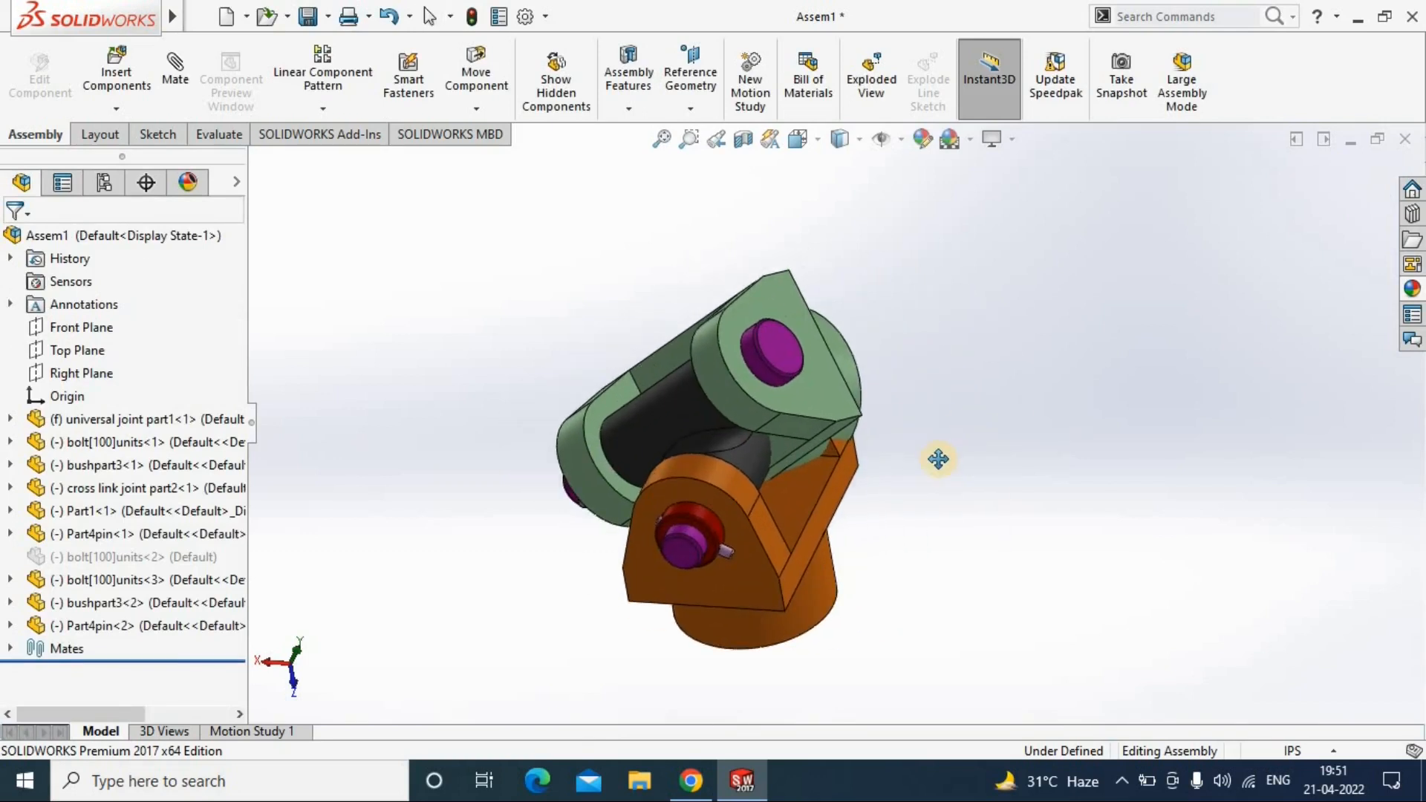
left_click(939, 558)
left_click_drag(938, 558, 663, 197)
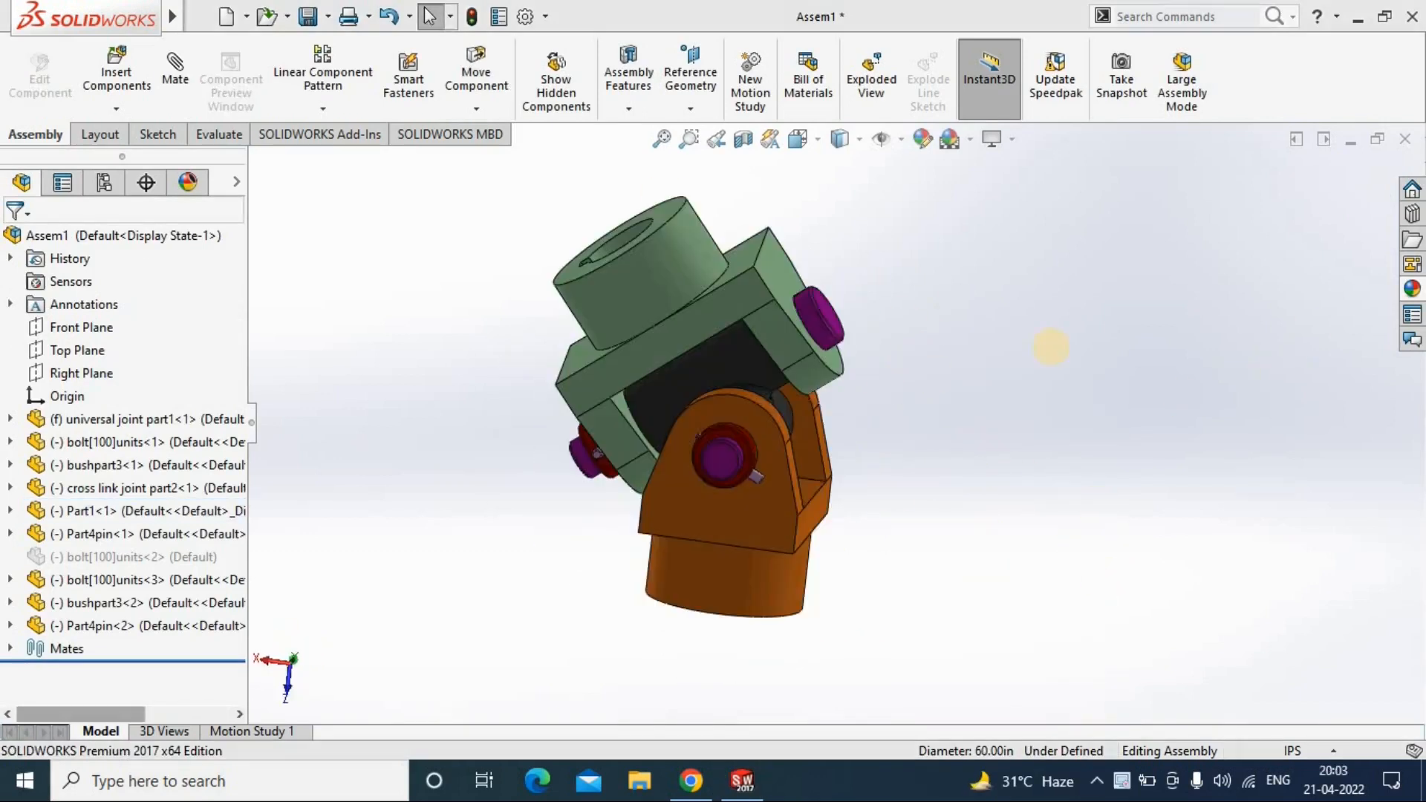
middle_click_drag(891, 416, 780, 344)
left_click(745, 300)
left_click_drag(744, 300, 769, 327)
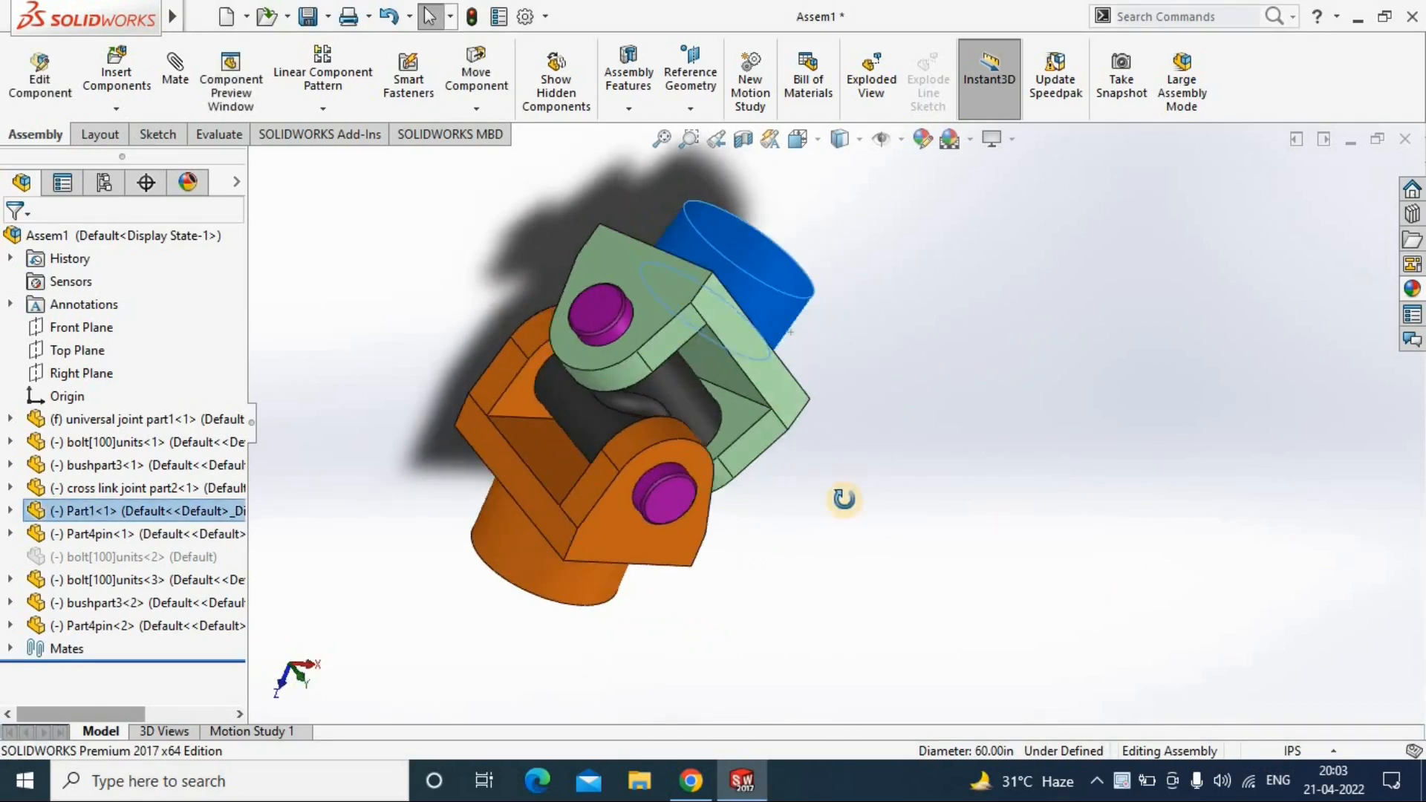
middle_click_drag(843, 500, 1018, 482)
left_click(756, 307)
middle_click_drag(772, 334, 672, 612)
left_click(675, 487)
middle_click_drag(933, 241, 700, 328)
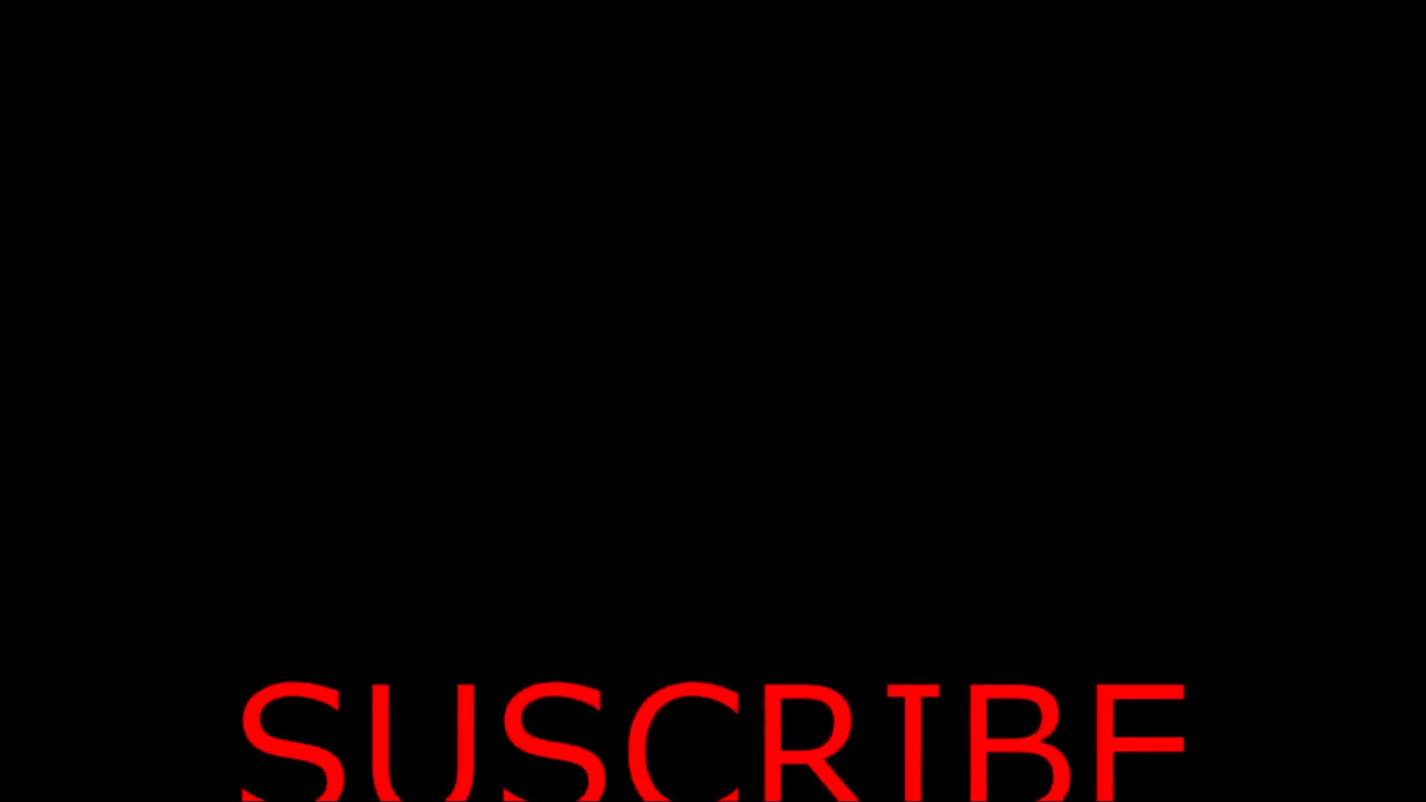